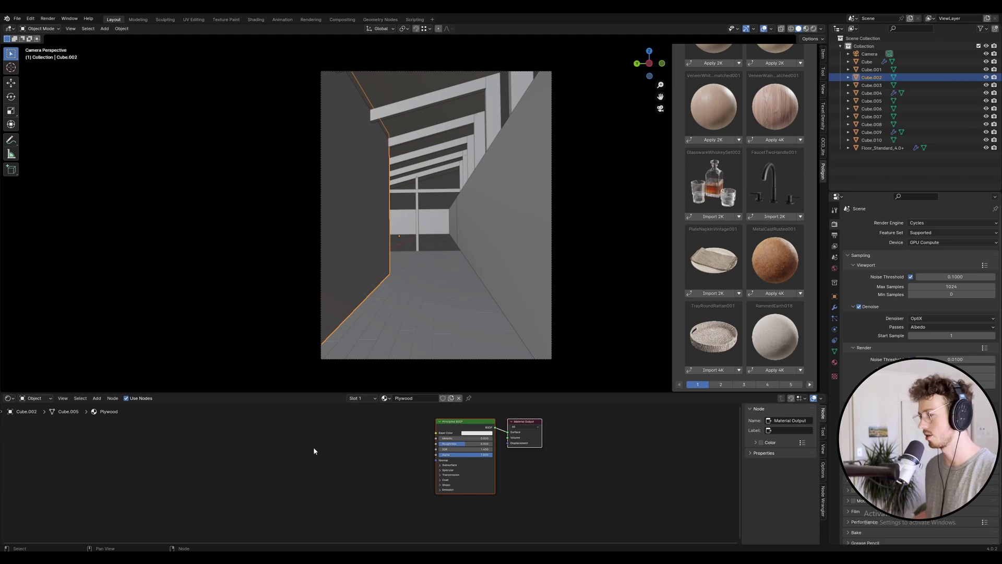
# Step: From the wood textures folder in the file explorer, load the VPTX_0472_Normal image into the Plywood material's node tree
pyautogui.moveTo(117, 558)
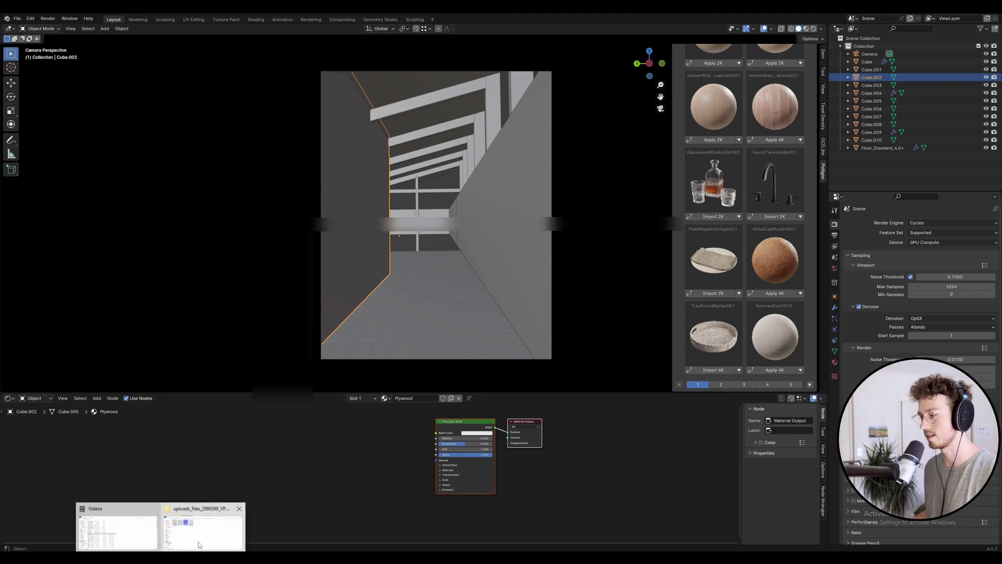
pyautogui.click(157, 525)
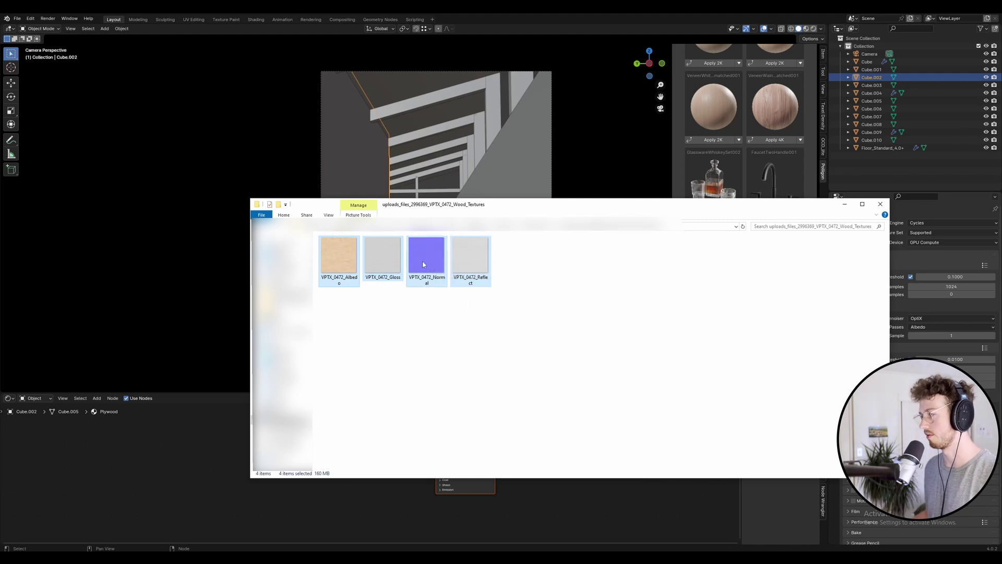
pyautogui.moveTo(421, 261); pyautogui.dragTo(165, 474)
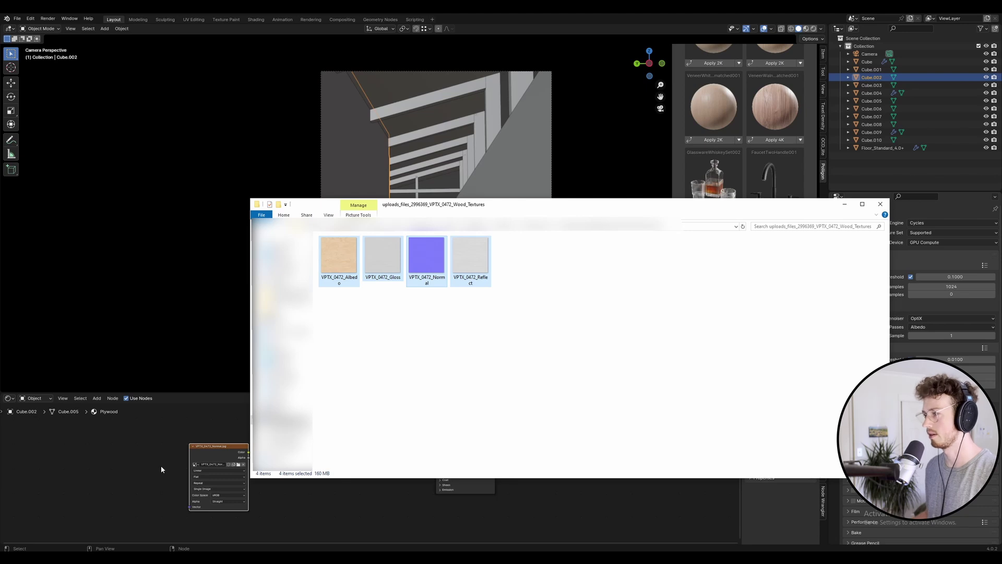
pyautogui.click(162, 467)
pyautogui.hotkey('alt', 'Tab')
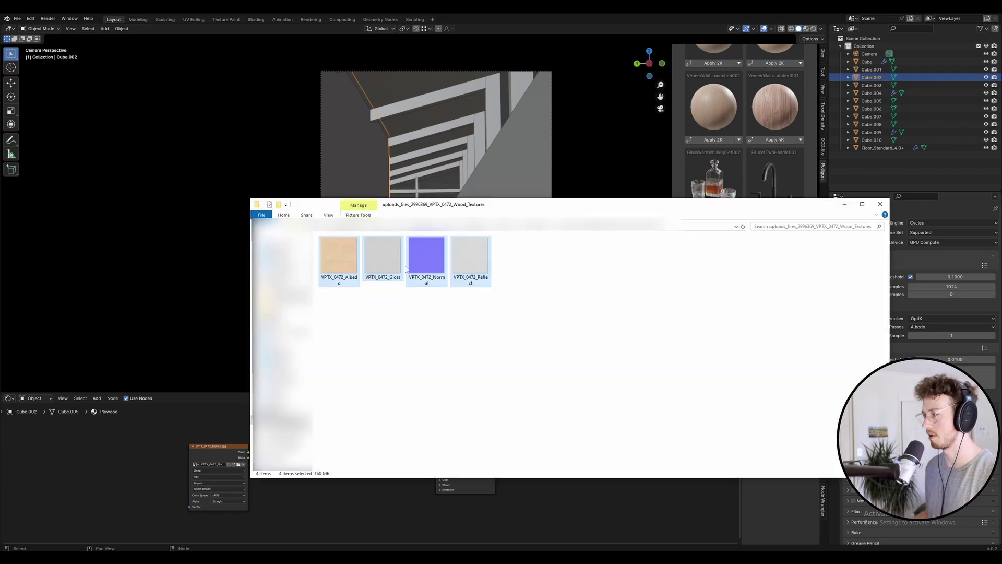
# Step: Bring the VPTX_0472 Albedo, Gloss and Reflect images into the Plywood node tree as separate image texture nodes
pyautogui.click(338, 261)
pyautogui.moveTo(305, 499); pyautogui.dragTo(303, 496)
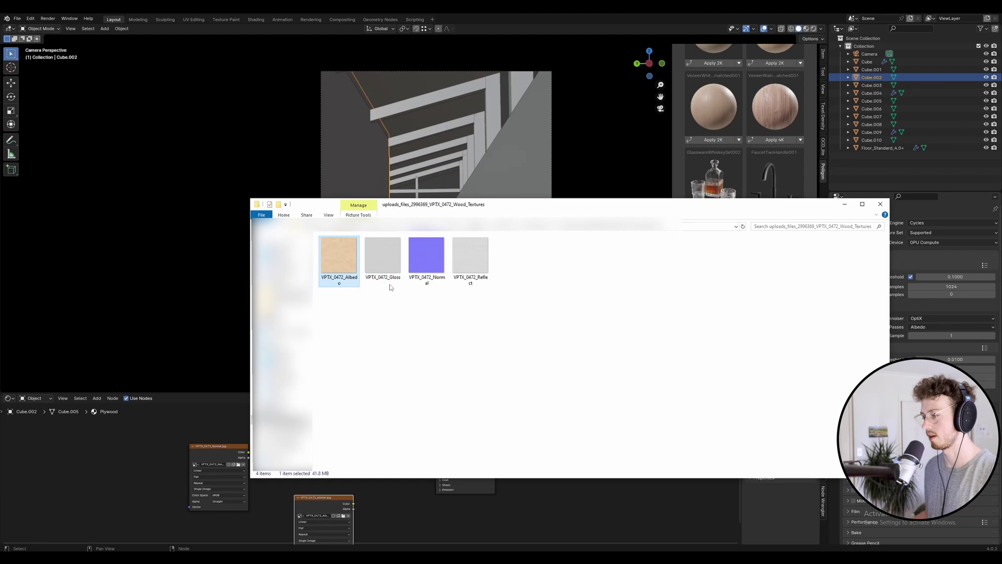
pyautogui.moveTo(384, 258); pyautogui.dragTo(99, 497)
pyautogui.click(470, 256)
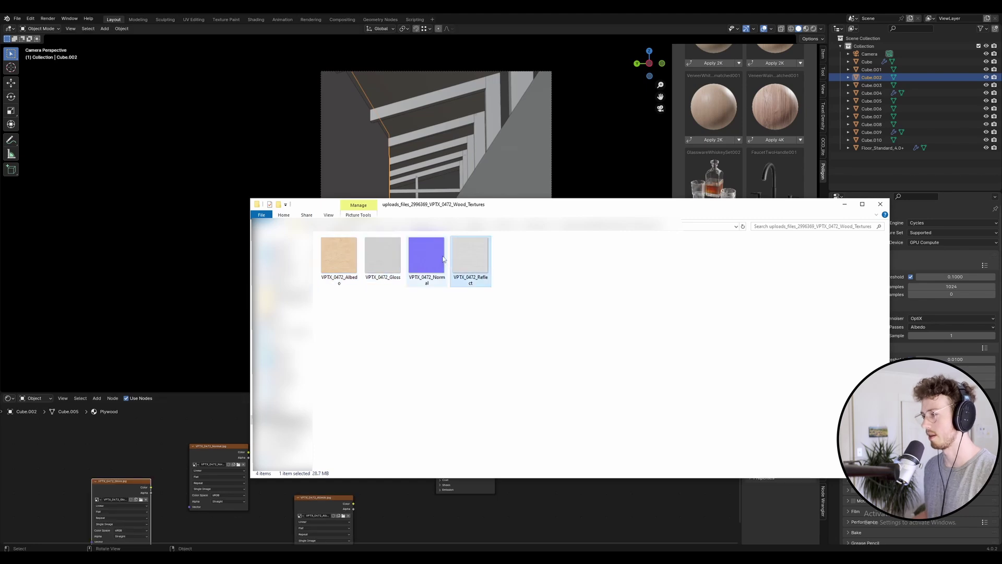
pyautogui.moveTo(426, 255); pyautogui.dragTo(33, 468)
pyautogui.moveTo(470, 256); pyautogui.dragTo(389, 520)
pyautogui.click(373, 493)
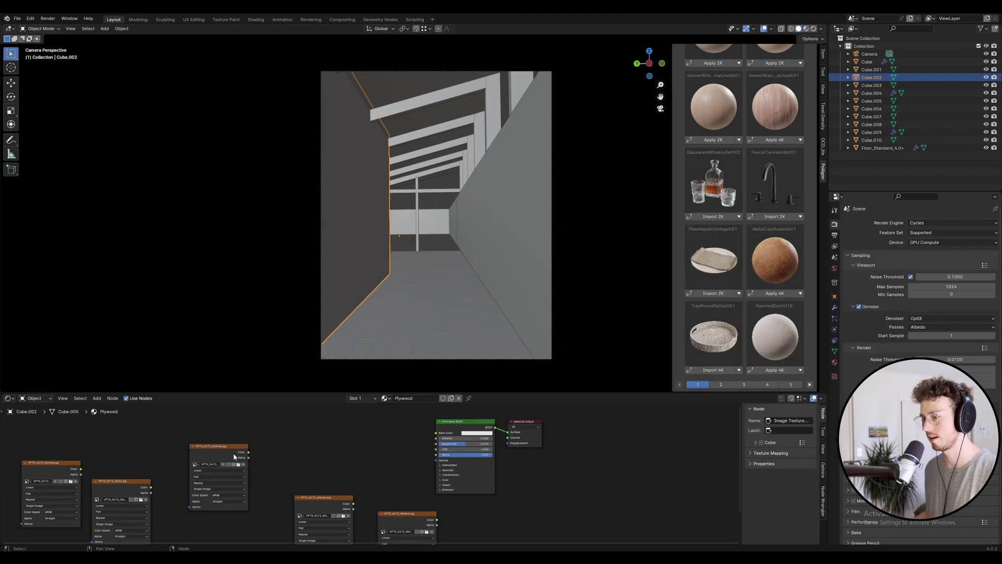
# Step: Connect the Albedo texture's Color to the Principled BSDF's Base Color and spread out the Albedo and Normal texture nodes
pyautogui.moveTo(354, 504); pyautogui.dragTo(436, 433)
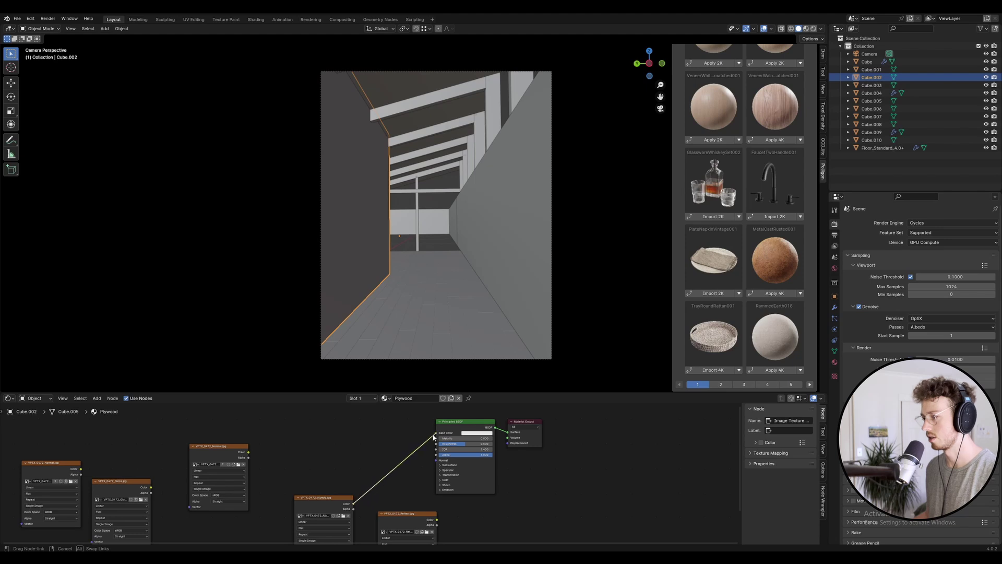
pyautogui.moveTo(324, 497); pyautogui.dragTo(157, 429)
pyautogui.moveTo(223, 475); pyautogui.dragTo(252, 489)
# Step: Add a Normal Map node and route the Normal texture's Color through it into the Principled BSDF's Normal input
pyautogui.click(325, 493)
pyautogui.hotkey('shift', 'a')
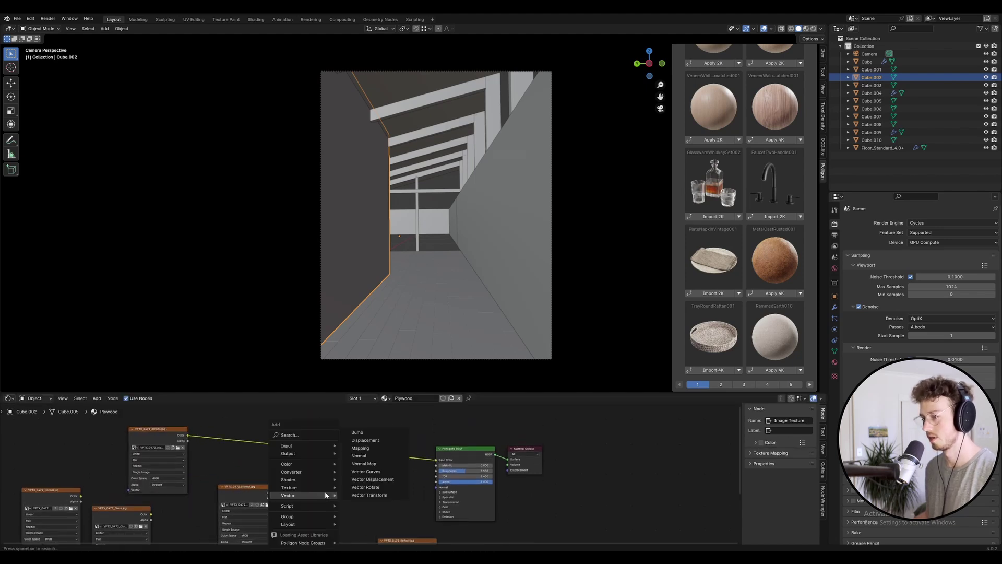
pyautogui.hotkey('shift', 'a')
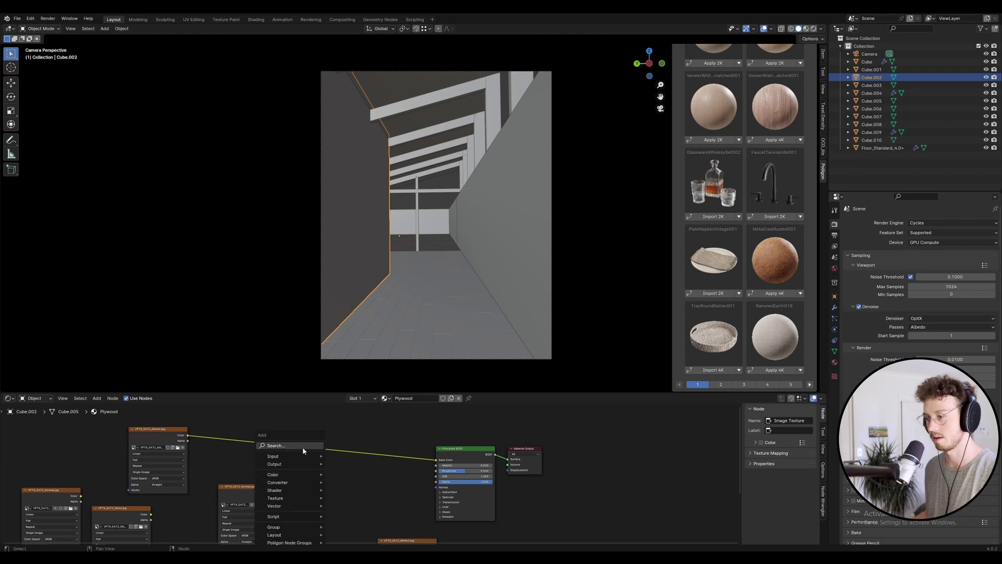
pyautogui.click(302, 447)
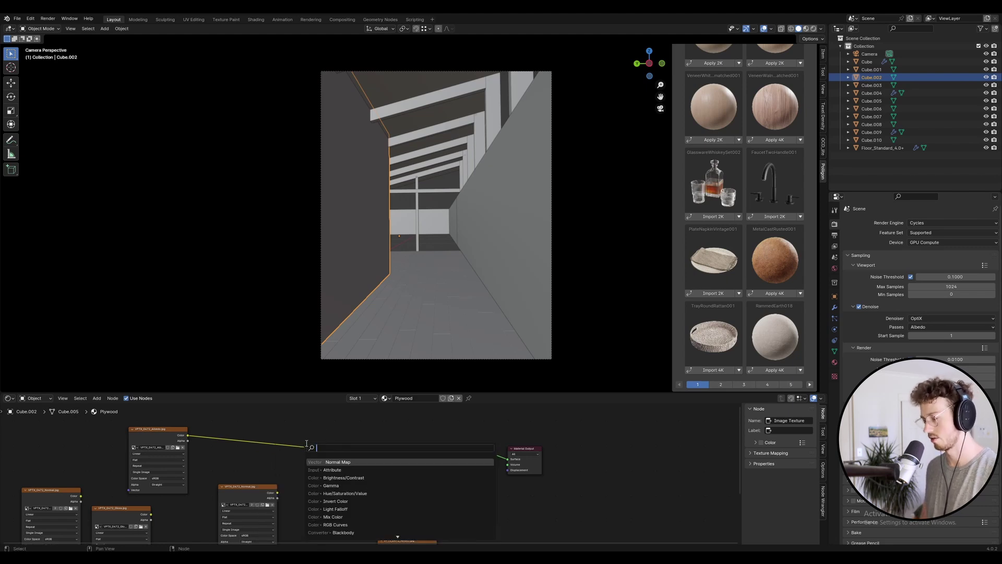
pyautogui.write('normal')
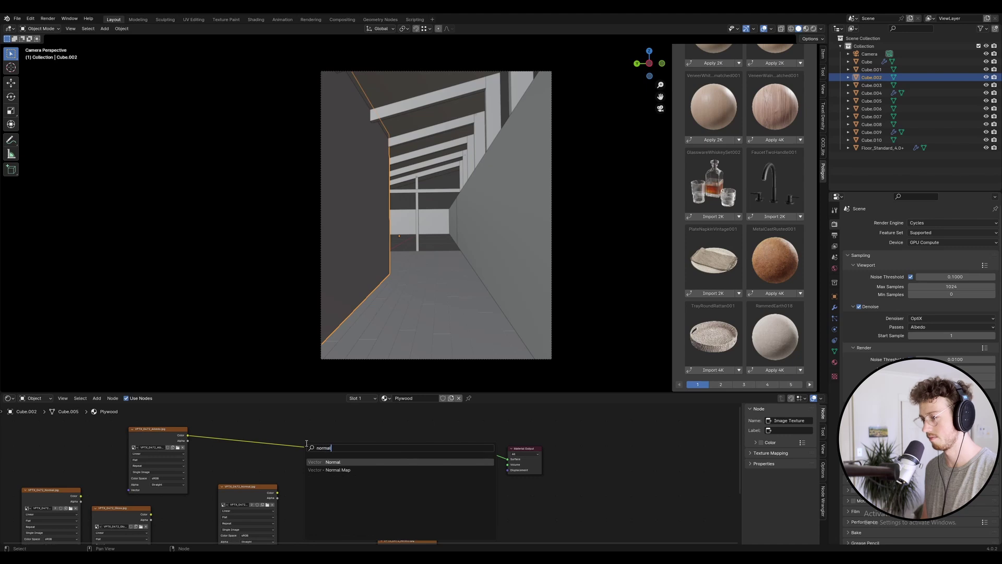
pyautogui.press('Return')
pyautogui.click(289, 477)
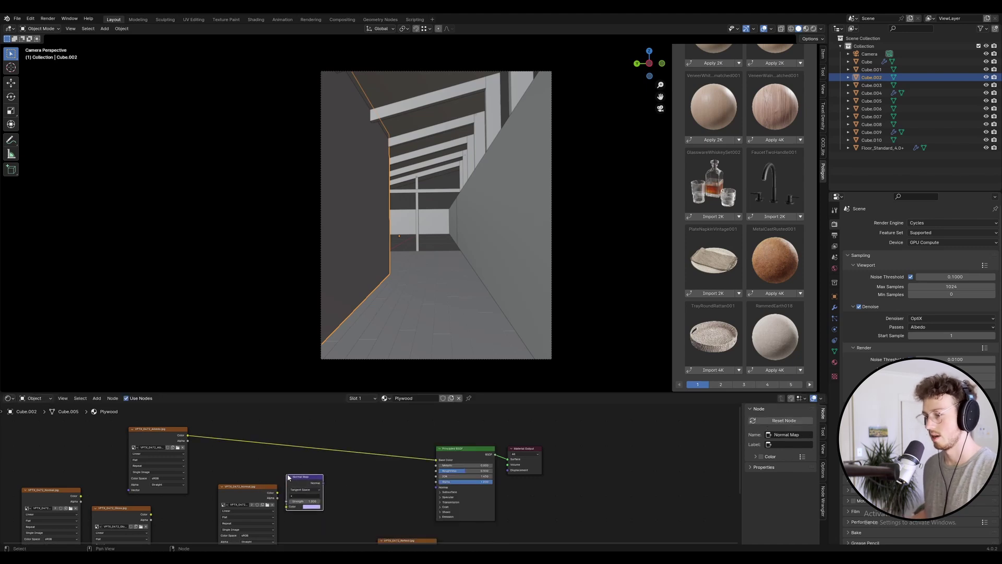
pyautogui.moveTo(277, 493); pyautogui.dragTo(436, 487)
# Step: Move the Reflect texture node beside the Normal Map node and connect its Color to the Principled BSDF's Roughness
pyautogui.click(129, 512)
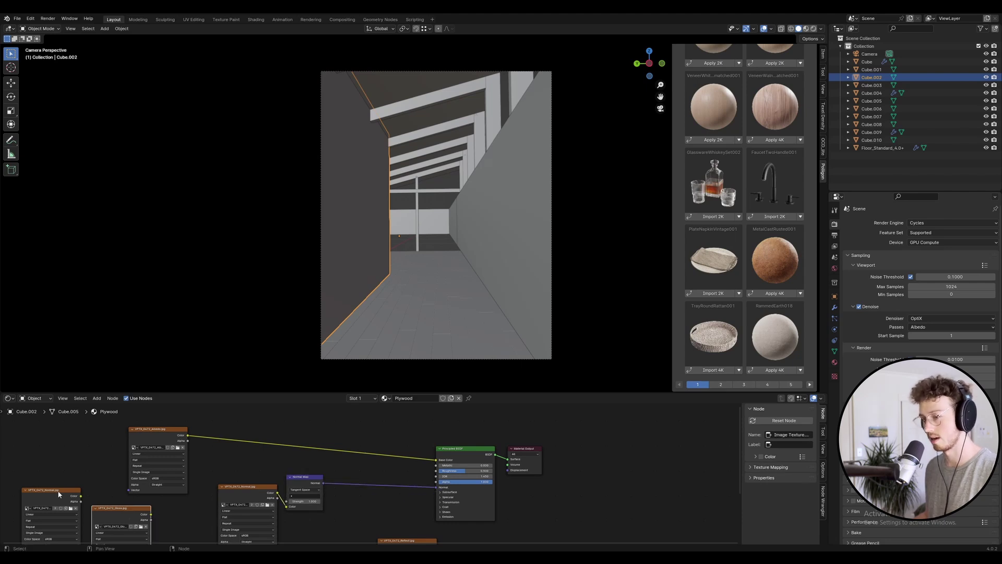
pyautogui.moveTo(151, 515); pyautogui.dragTo(196, 513)
pyautogui.click(386, 529)
pyautogui.moveTo(387, 530); pyautogui.dragTo(389, 495, button='middle')
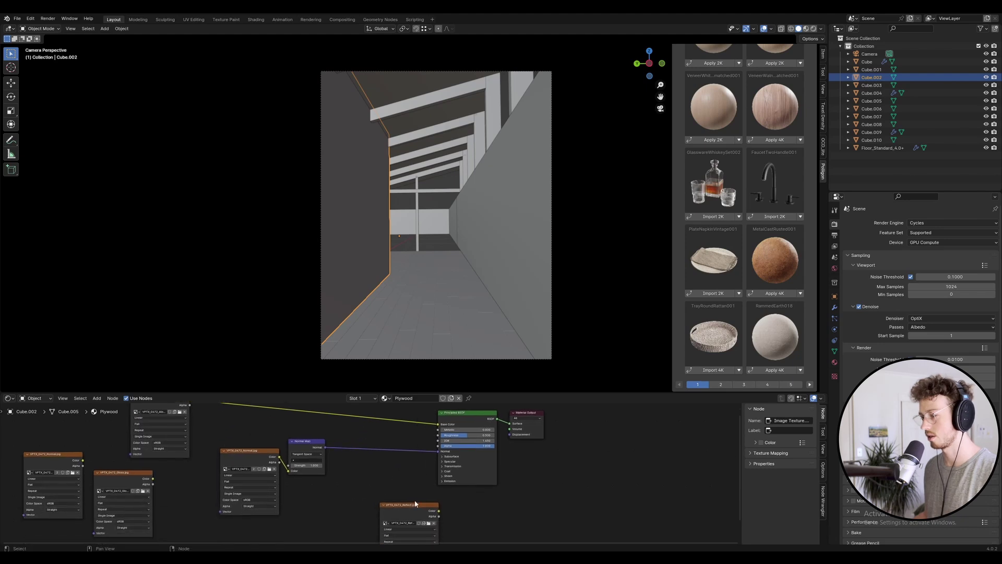
pyautogui.moveTo(414, 505); pyautogui.dragTo(355, 466)
pyautogui.hotkey('alt', 'Tab')
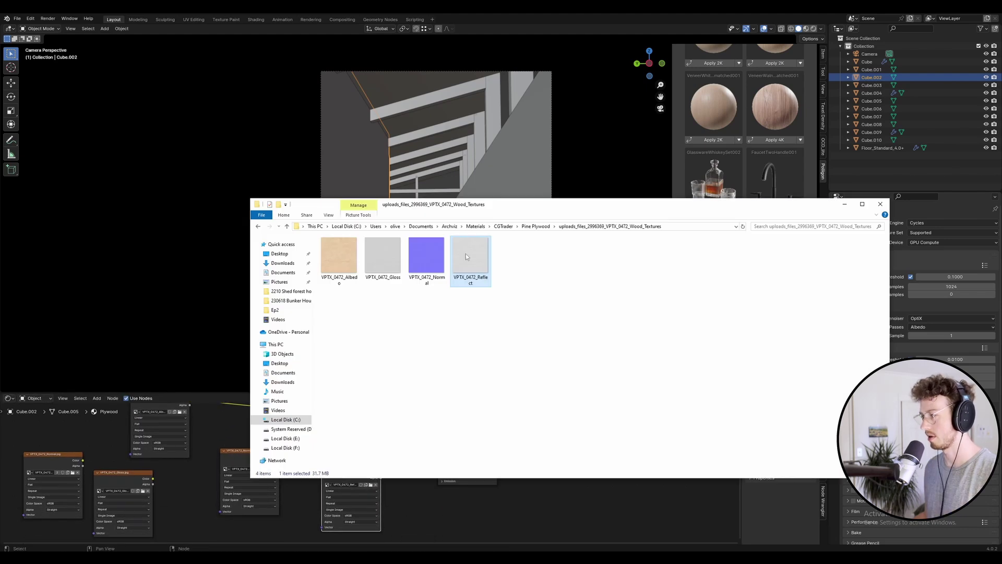
pyautogui.hotkey('alt', 'Tab')
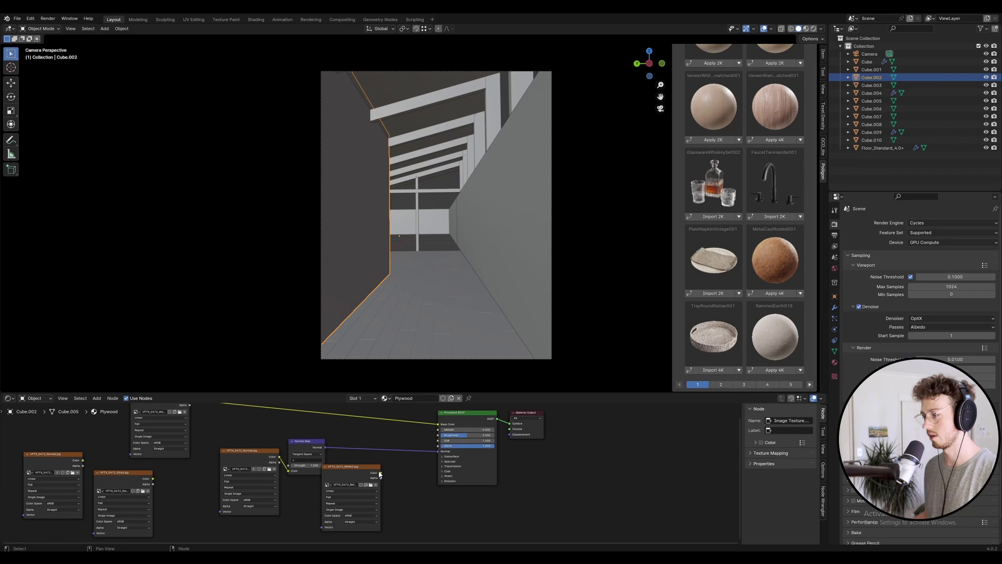
pyautogui.moveTo(381, 473); pyautogui.dragTo(438, 435)
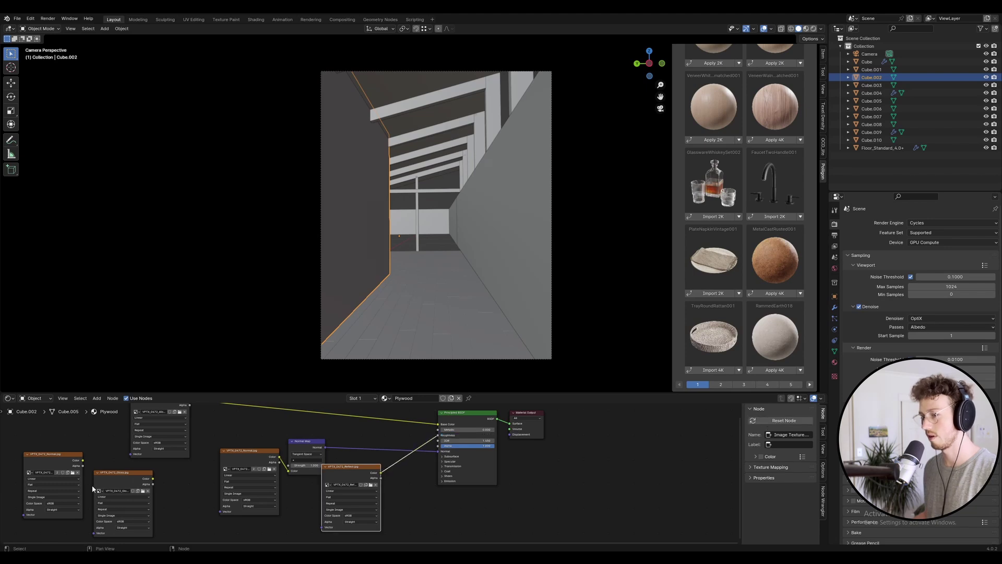
# Step: Delete the unconnected duplicate Normal and Gloss texture nodes and move the Reflect texture beneath the Albedo texture
pyautogui.click(44, 456)
pyautogui.press('x')
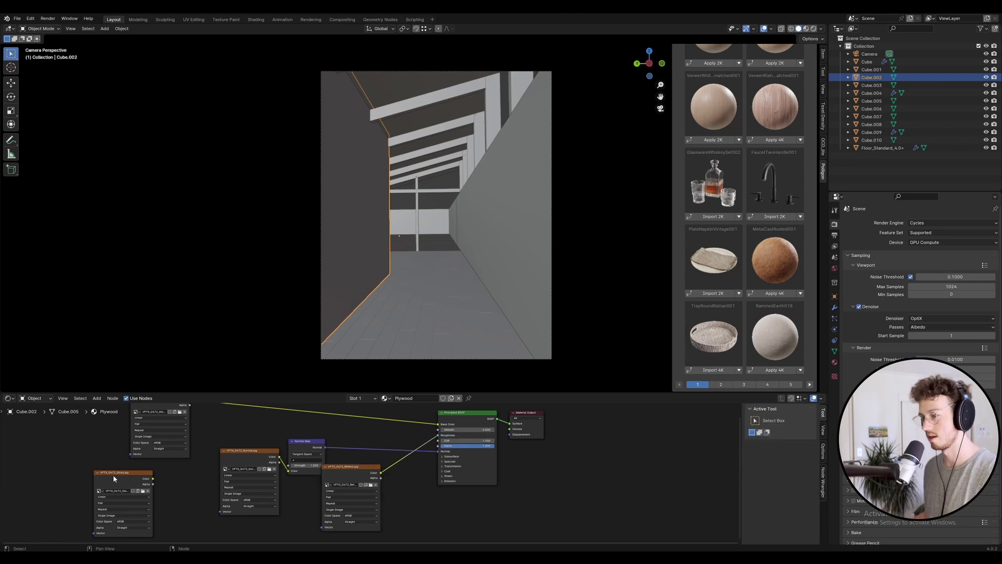
pyautogui.click(113, 474)
pyautogui.press('x')
pyautogui.moveTo(289, 463); pyautogui.dragTo(313, 466, button='middle')
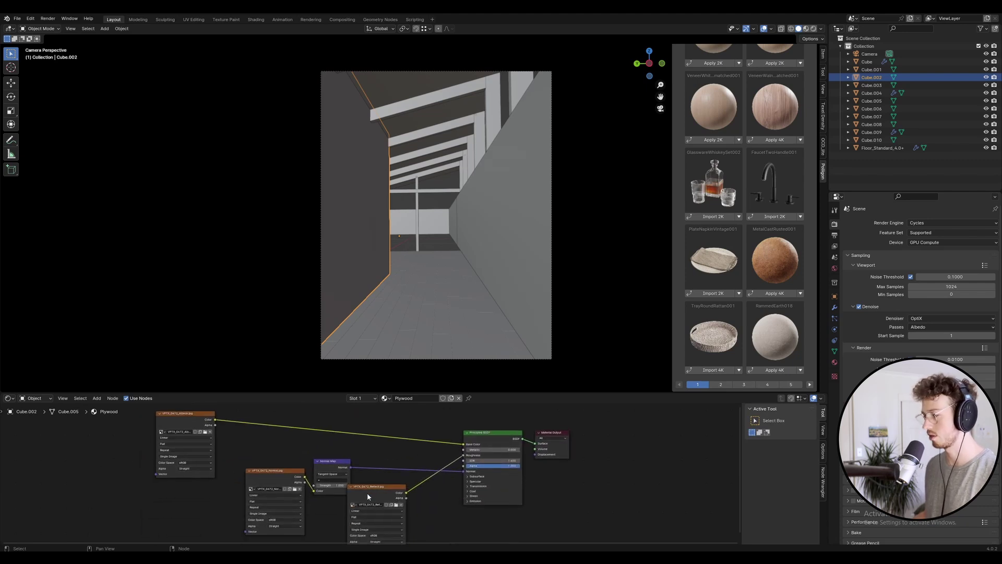
pyautogui.moveTo(368, 497); pyautogui.dragTo(182, 466)
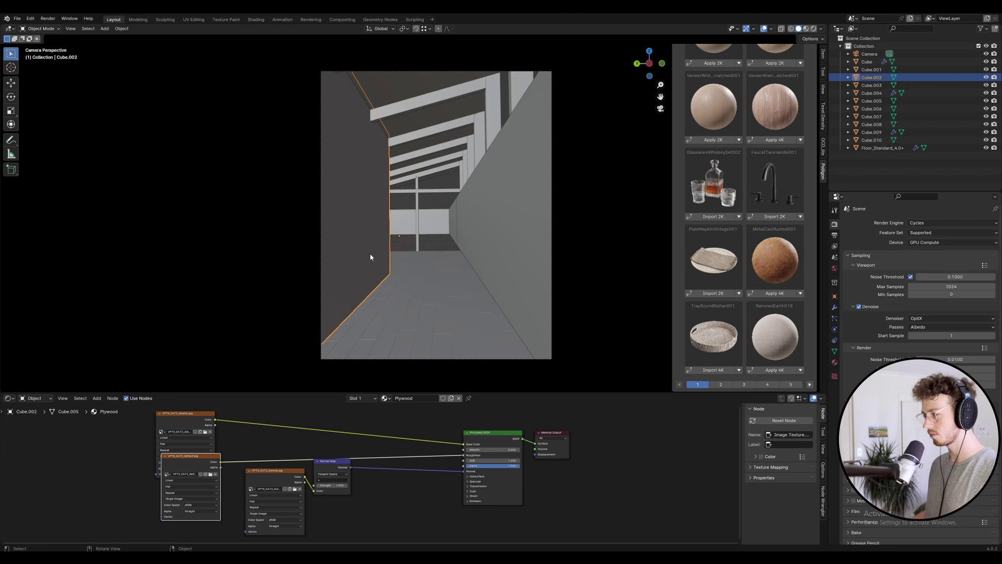
# Step: Add a cube to the scene and move it into the camera view against the upper part of the dark corridor wall
pyautogui.hotkey('shift', 'a')
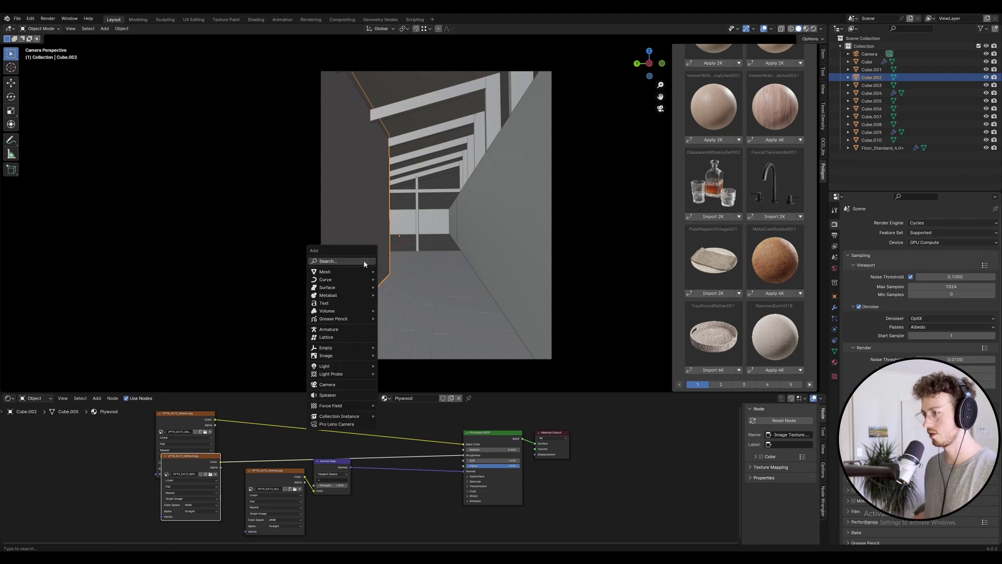
pyautogui.moveTo(356, 275)
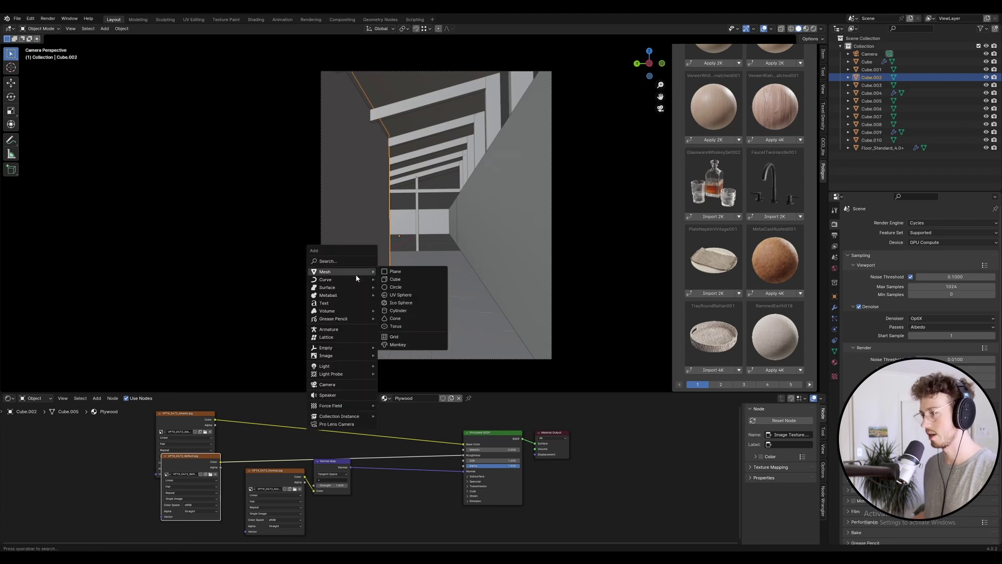
pyautogui.click(402, 280)
pyautogui.press('g')
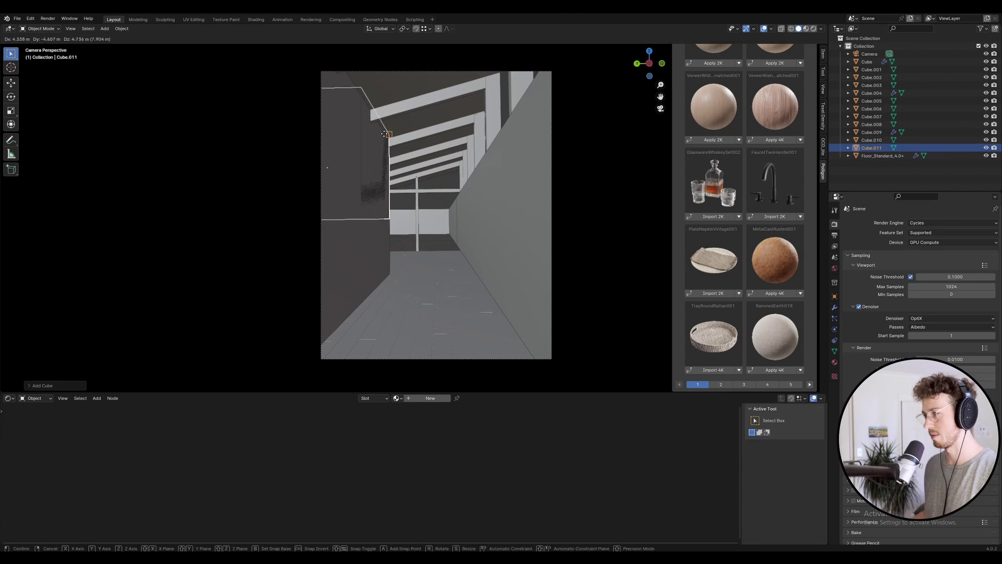
pyautogui.click(384, 148)
# Step: Move the cube along the Y axis away from the dark wall and lower it into the middle of the corridor
pyautogui.press('g')
pyautogui.press('x')
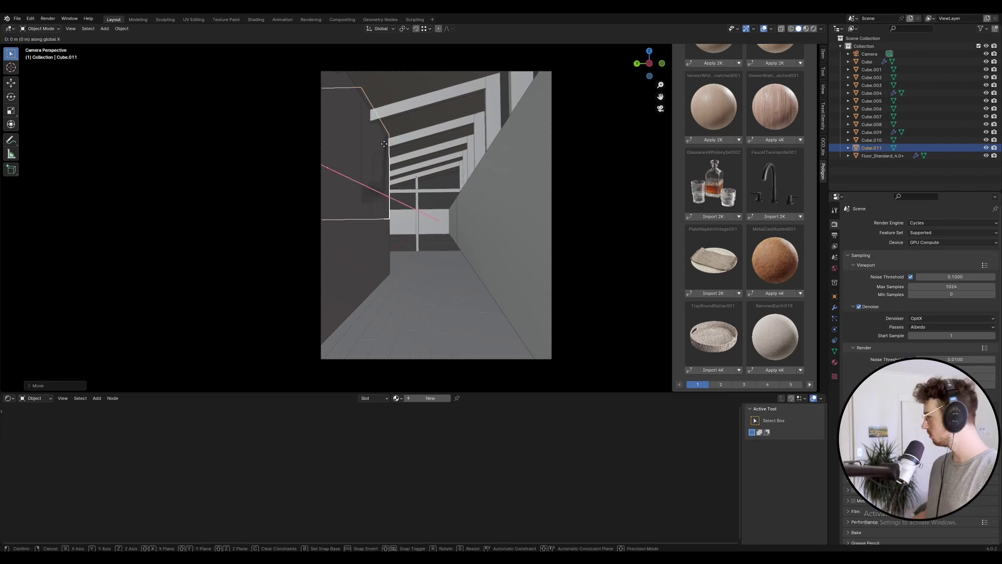
pyautogui.press('y')
pyautogui.click(513, 174)
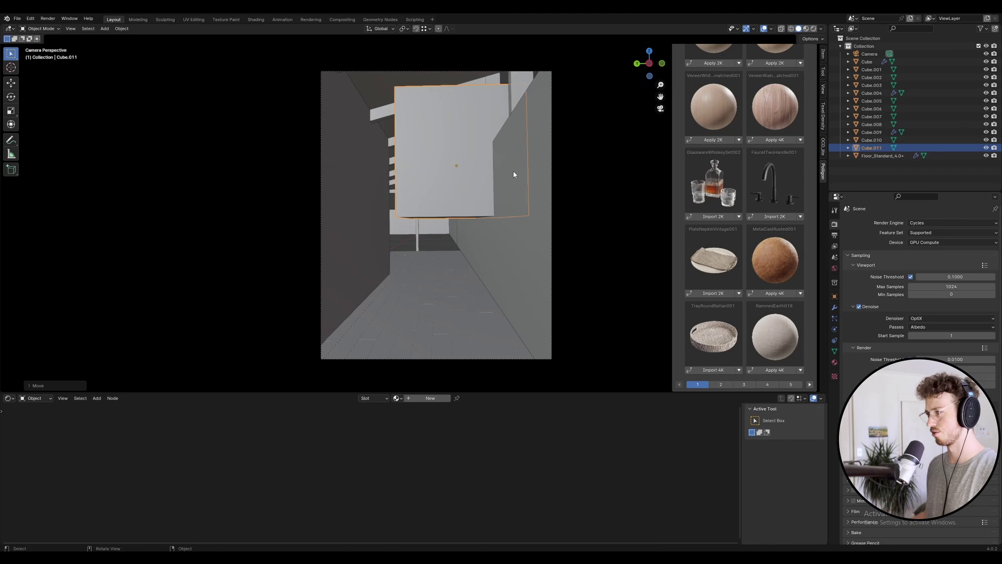
pyautogui.press('g')
pyautogui.click(425, 219)
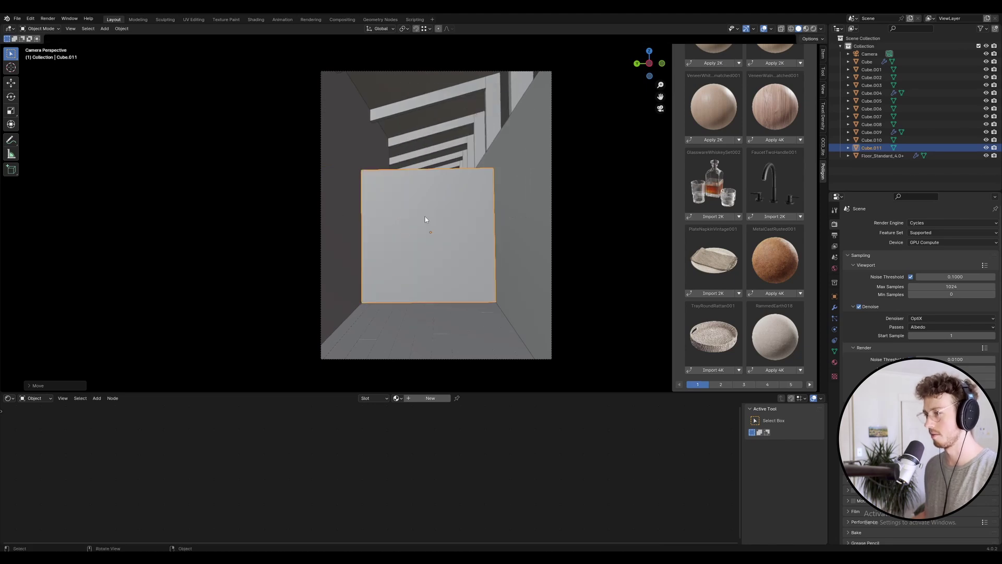
pyautogui.moveTo(452, 207); pyautogui.dragTo(400, 199, button='middle')
pyautogui.press('Tab')
pyautogui.hotkey('alt', 'a')
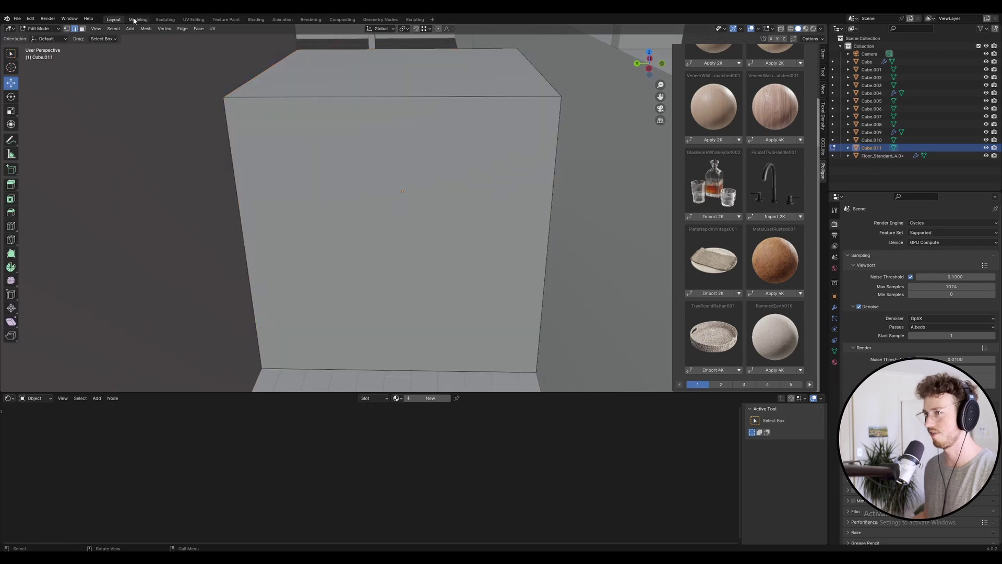
pyautogui.click(385, 345)
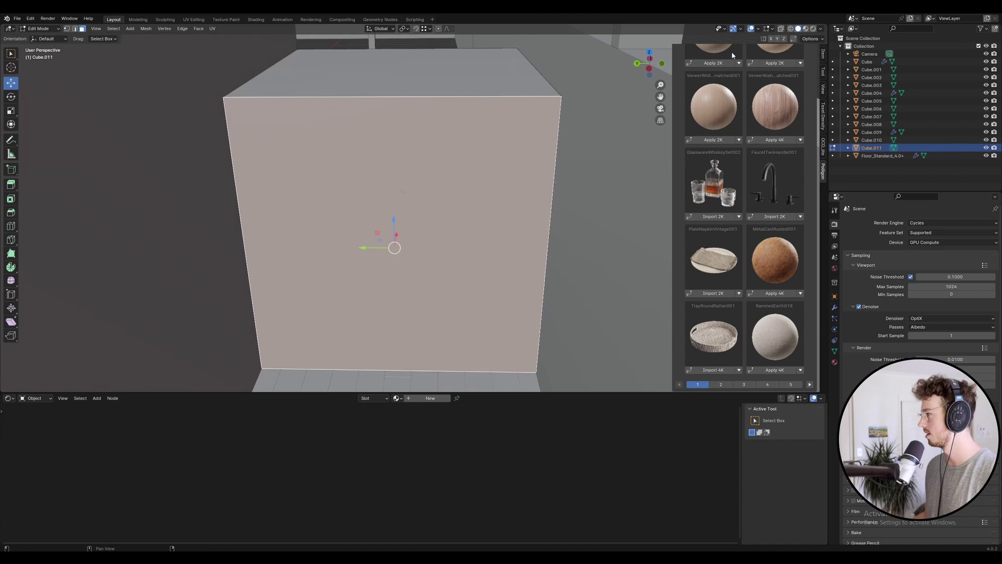
pyautogui.press('Tab')
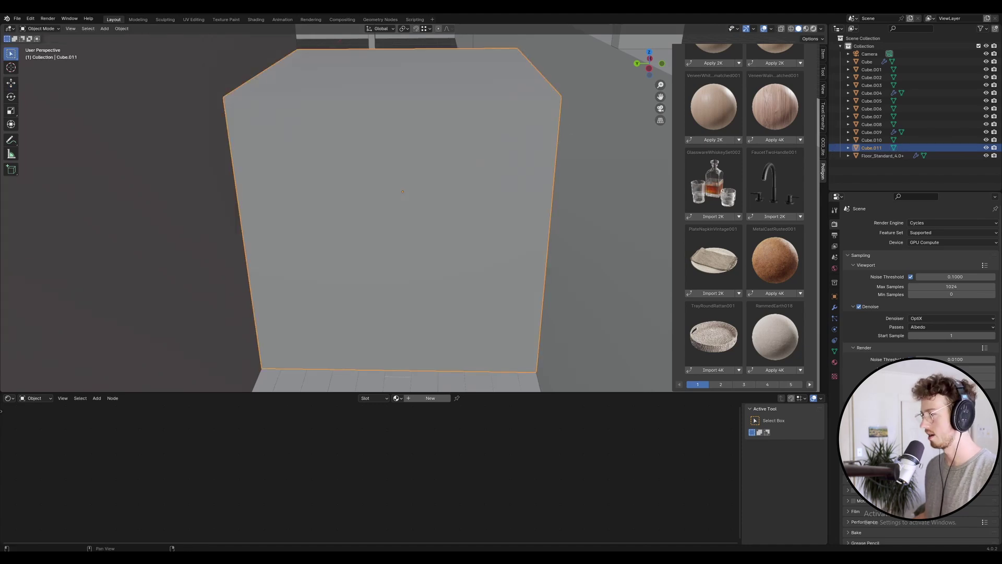
# Step: Set the cube's dimensions to 1.2 m in X and 2.4 m in Y
pyautogui.click(824, 56)
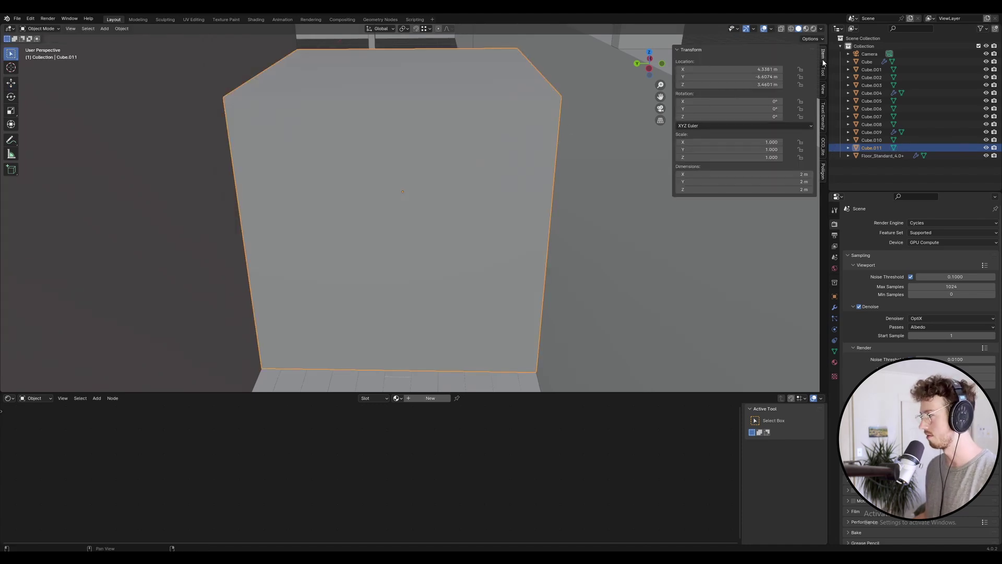
pyautogui.click(710, 177)
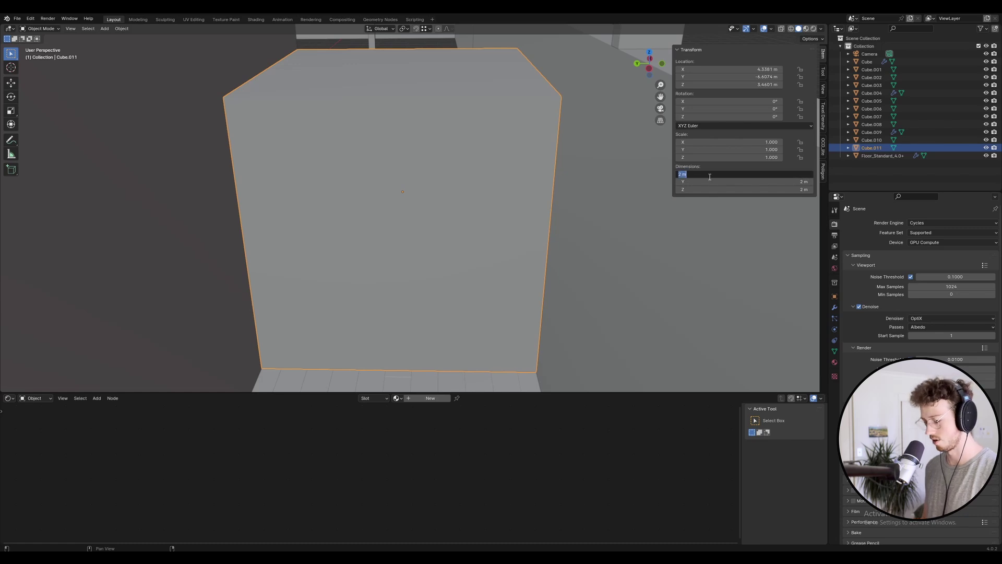
pyautogui.write('1.2')
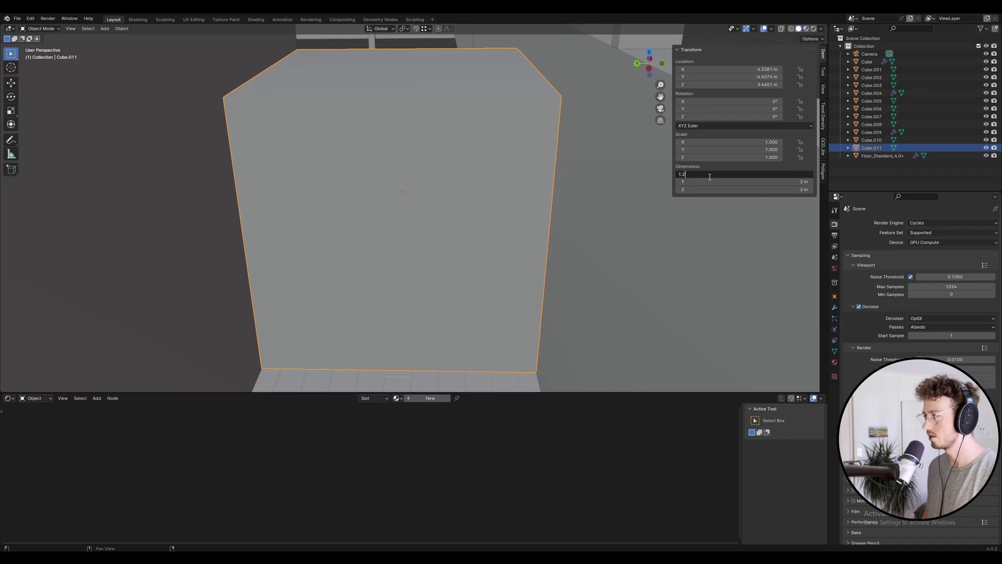
pyautogui.press('Tab')
pyautogui.write('2.4')
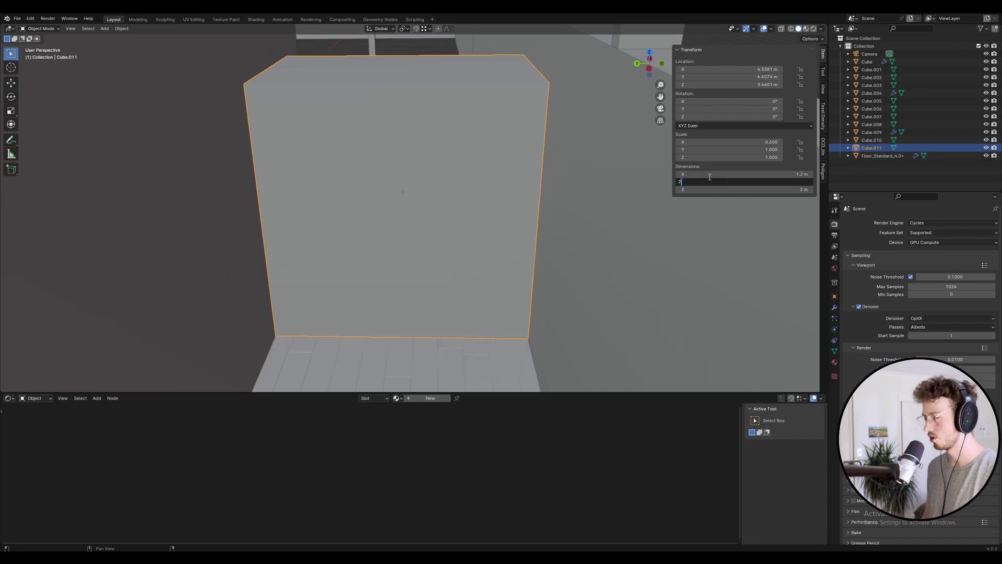
pyautogui.press('Return')
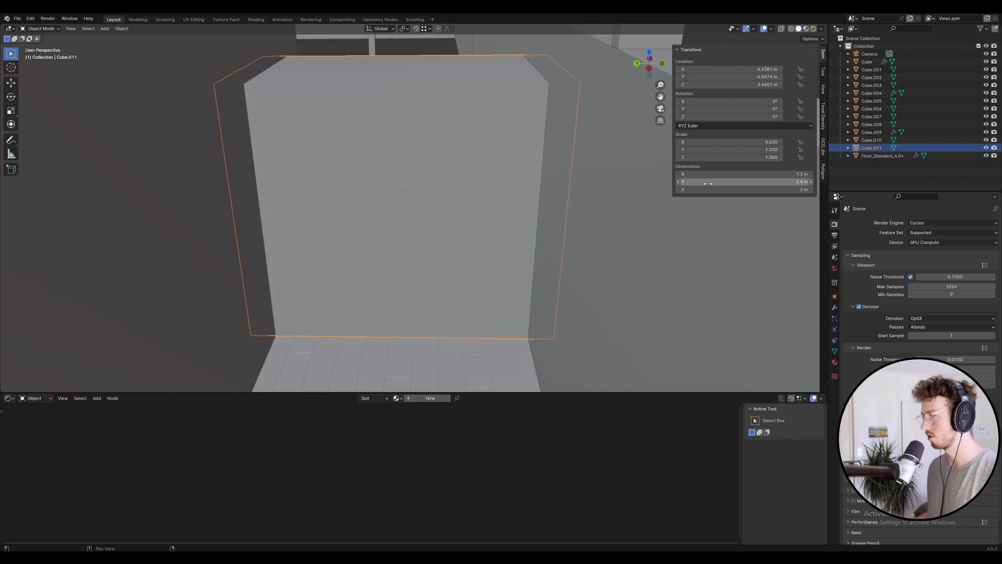
# Step: Set the cube's Z dimension to 2.4 m
pyautogui.click(704, 188)
pyautogui.write('2.4')
pyautogui.press('Return')
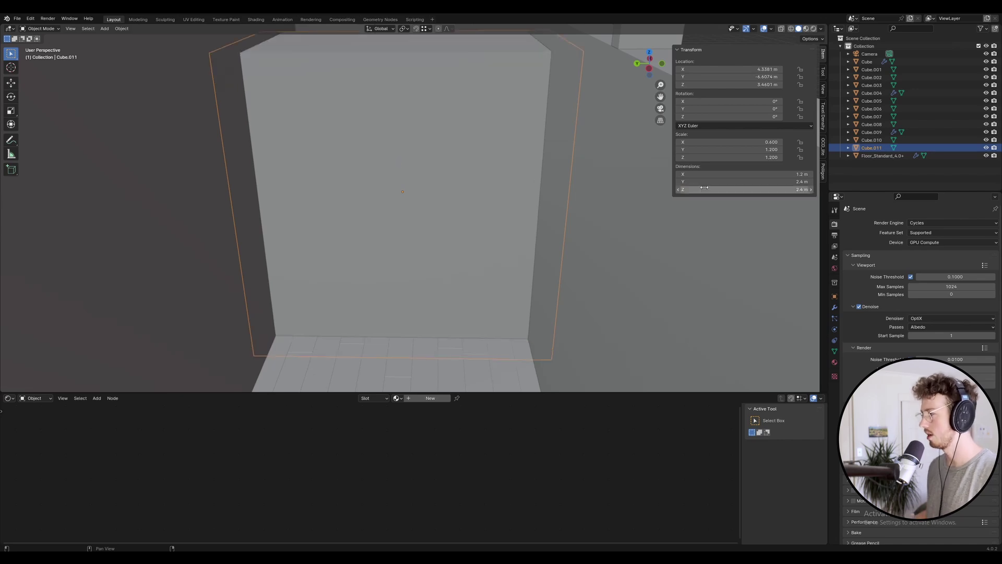
# Step: Try reducing the cube's Y dimension to sheet thickness, entering 0.07 m
pyautogui.click(701, 182)
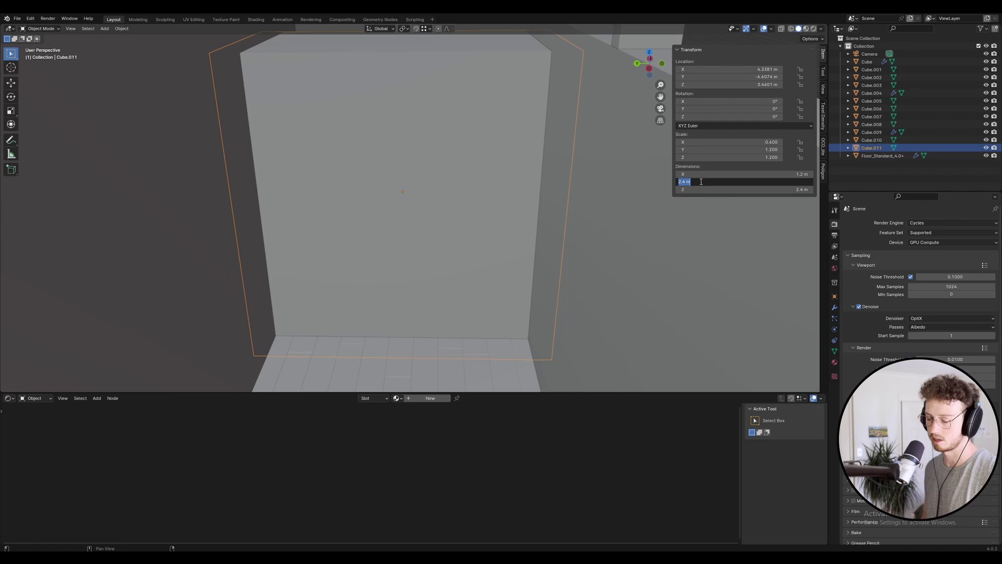
pyautogui.write('10')
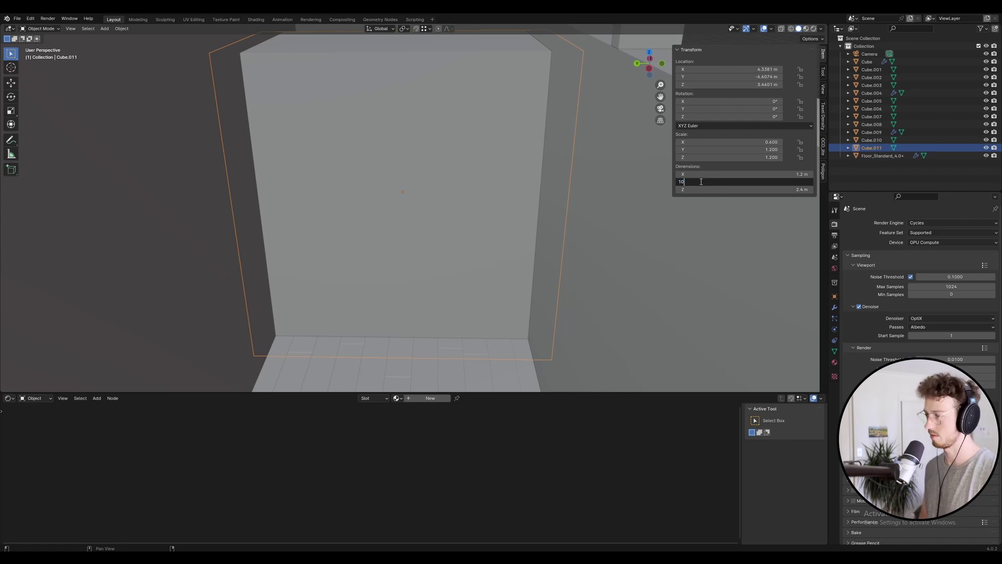
pyautogui.press('BackSpace')
pyautogui.press('Return')
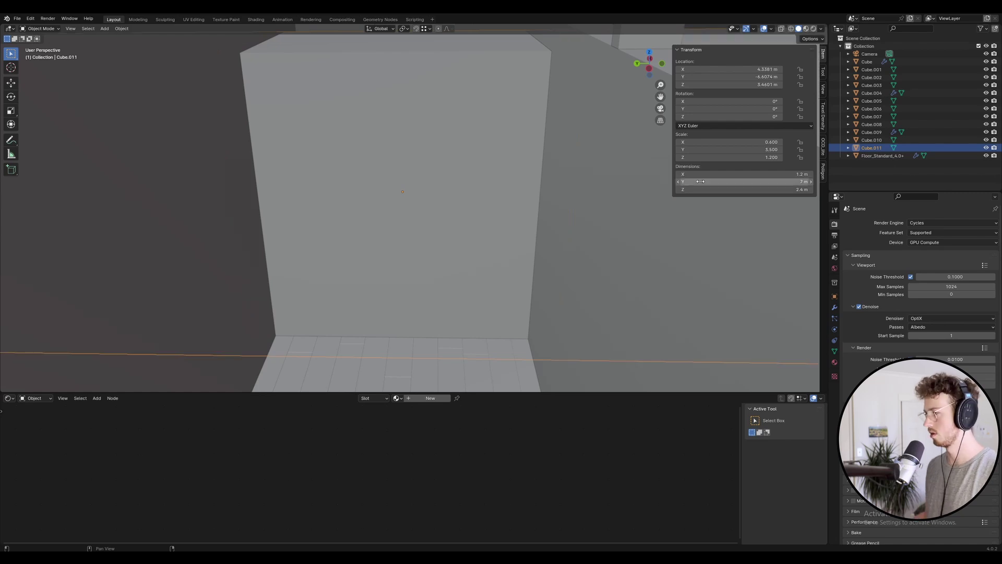
pyautogui.click(717, 181)
pyautogui.write('0.07')
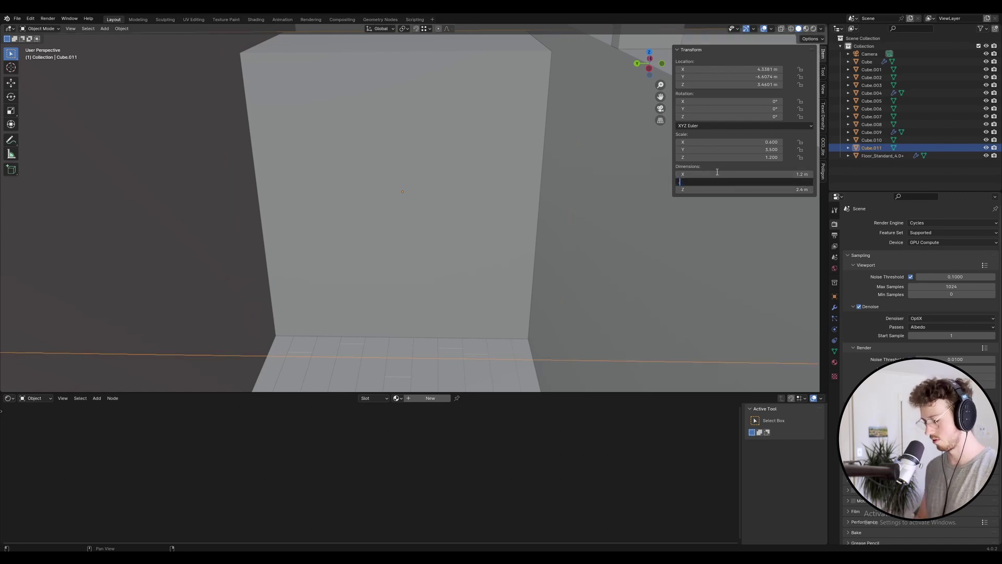
pyautogui.press('Return')
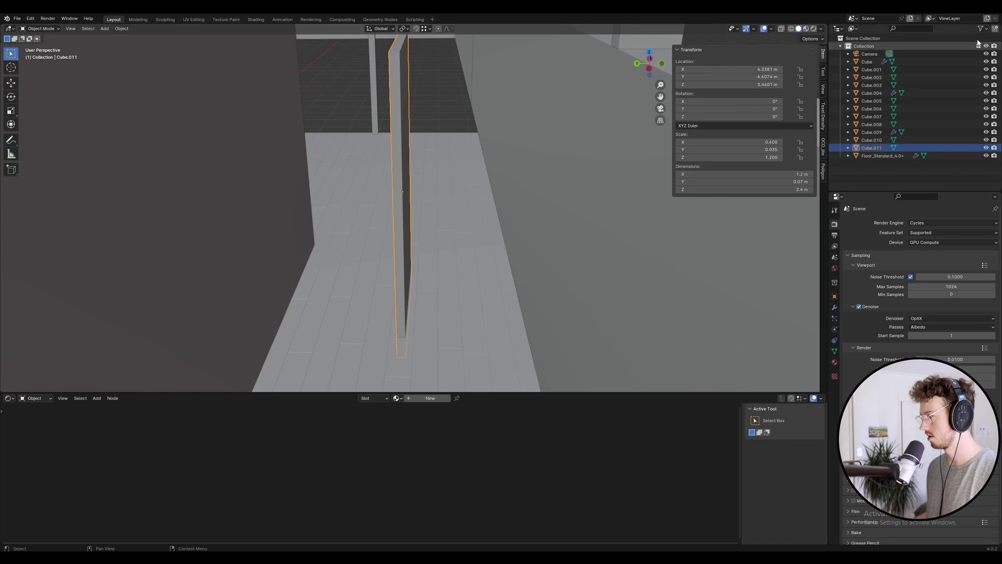
pyautogui.click(788, 189)
pyautogui.click(788, 180)
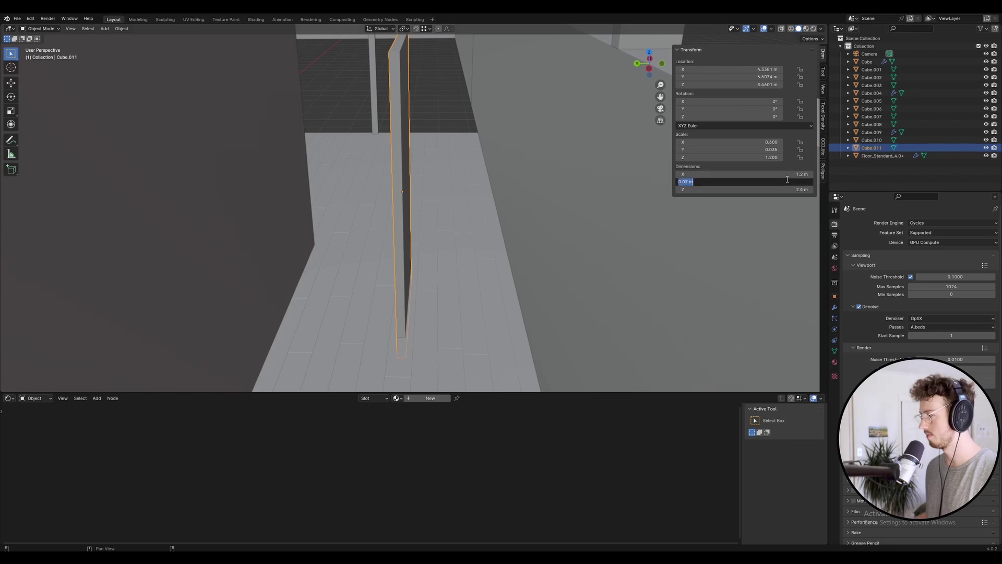
pyautogui.write('0.]')
pyautogui.press('Return')
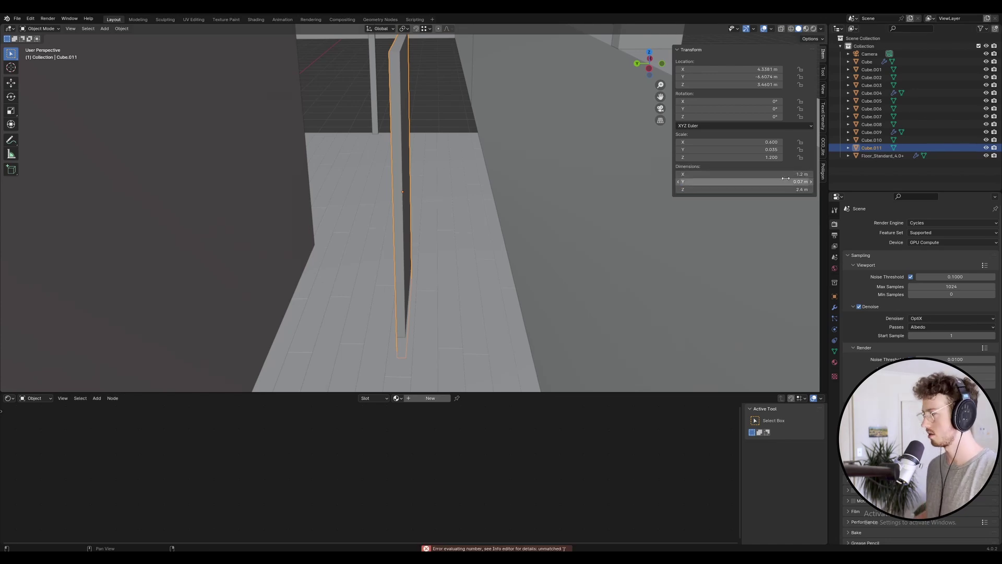
# Step: Set the cube's Y dimension to 0.007 m to make it a thin sheet
pyautogui.click(785, 179)
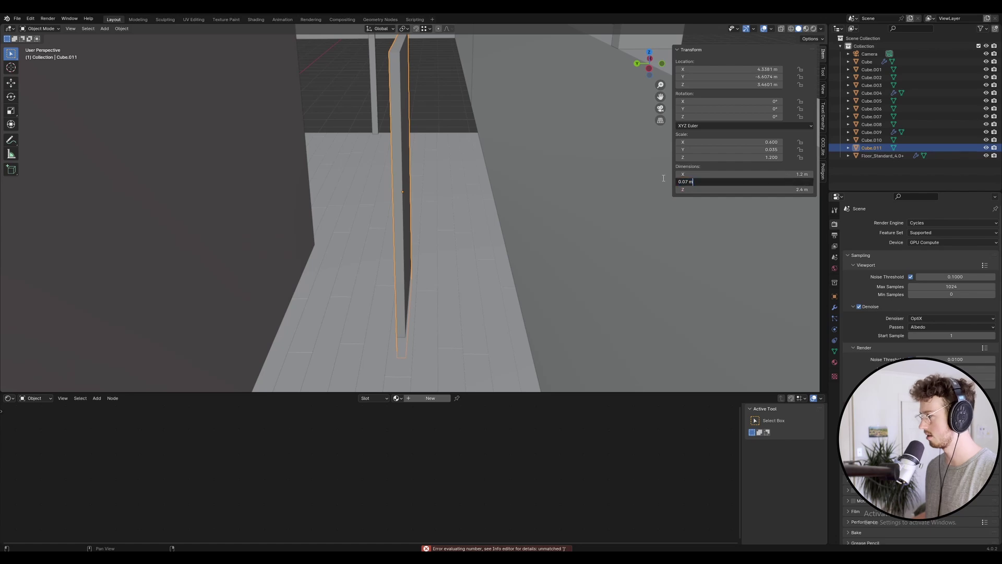
pyautogui.write('0')
pyautogui.press('Return')
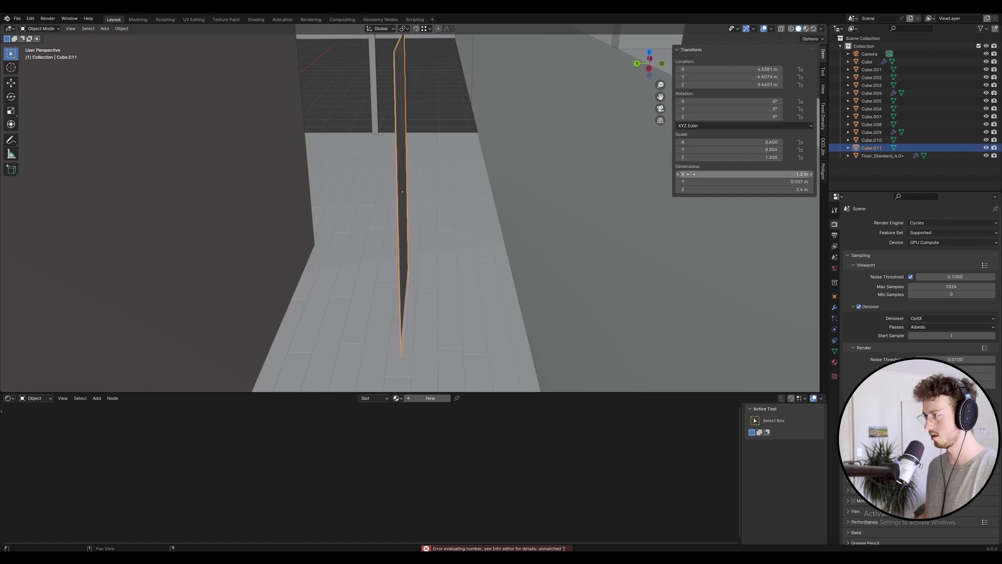
# Step: Move the thin sheet flat against the side face of the neighbouring wall, flush with the wall's end
pyautogui.press('g')
pyautogui.click(213, 212)
pyautogui.moveTo(334, 213); pyautogui.dragTo(130, 213, button='middle')
pyautogui.moveTo(212, 213); pyautogui.dragTo(270, 185, button='middle')
pyautogui.click(183, 125)
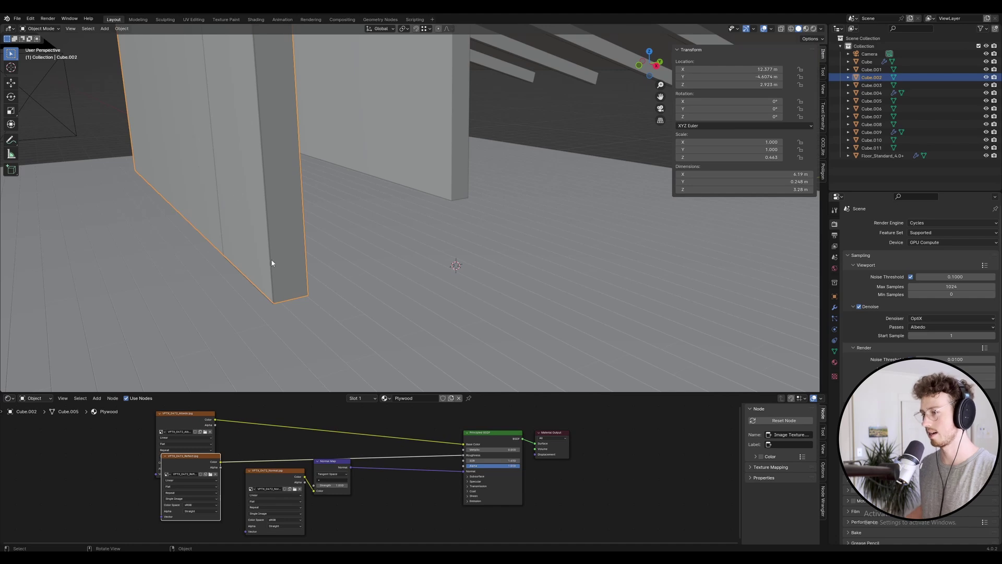
# Step: Assign the existing Plywood material to the thin sheet on the wall
pyautogui.click(266, 280)
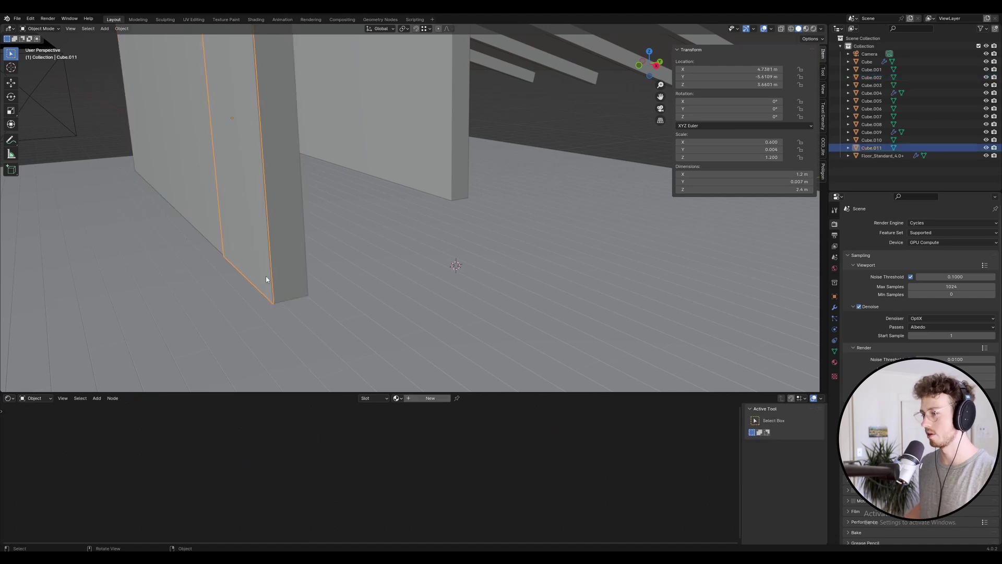
pyautogui.click(397, 398)
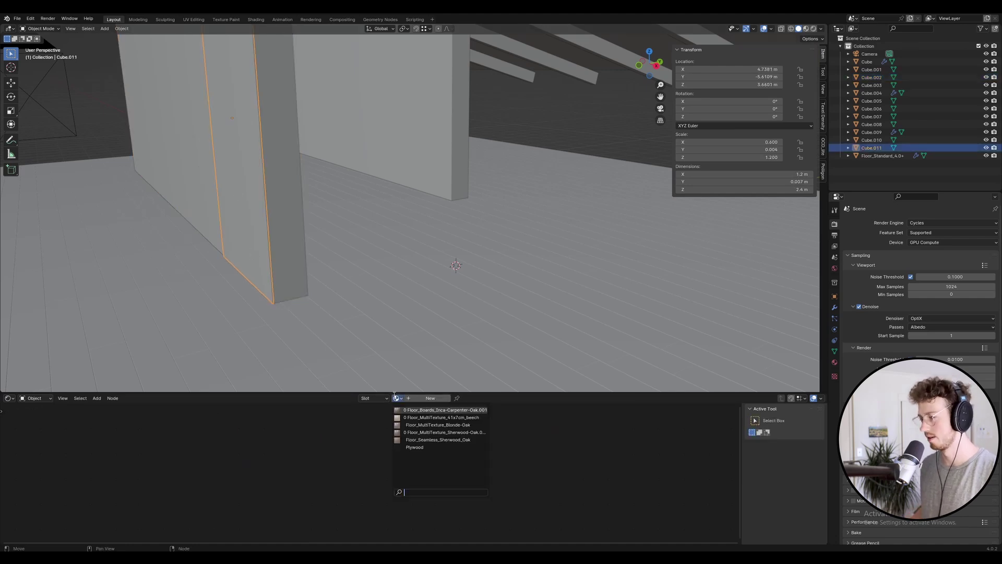
pyautogui.click(172, 251)
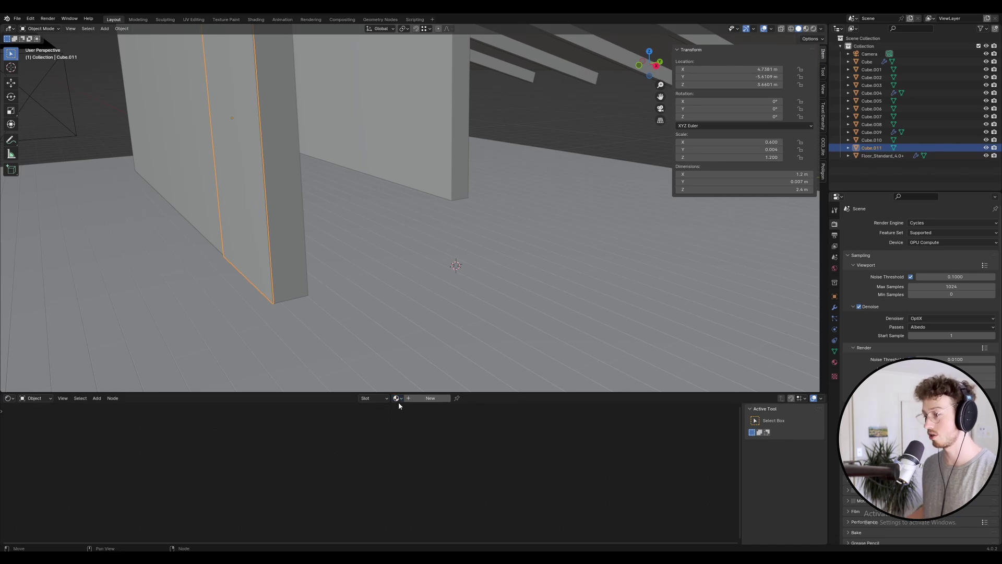
pyautogui.click(422, 399)
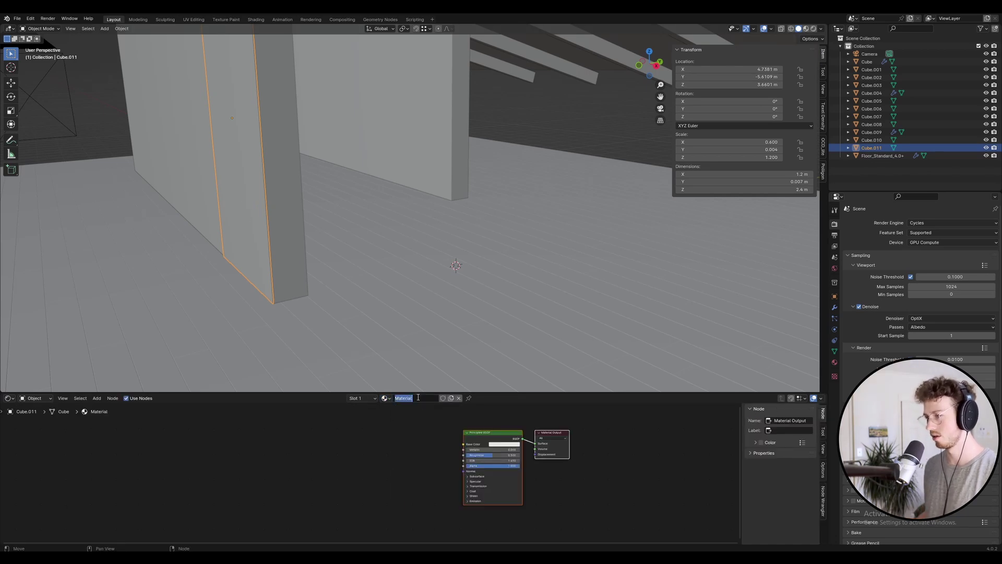
pyautogui.click(272, 255)
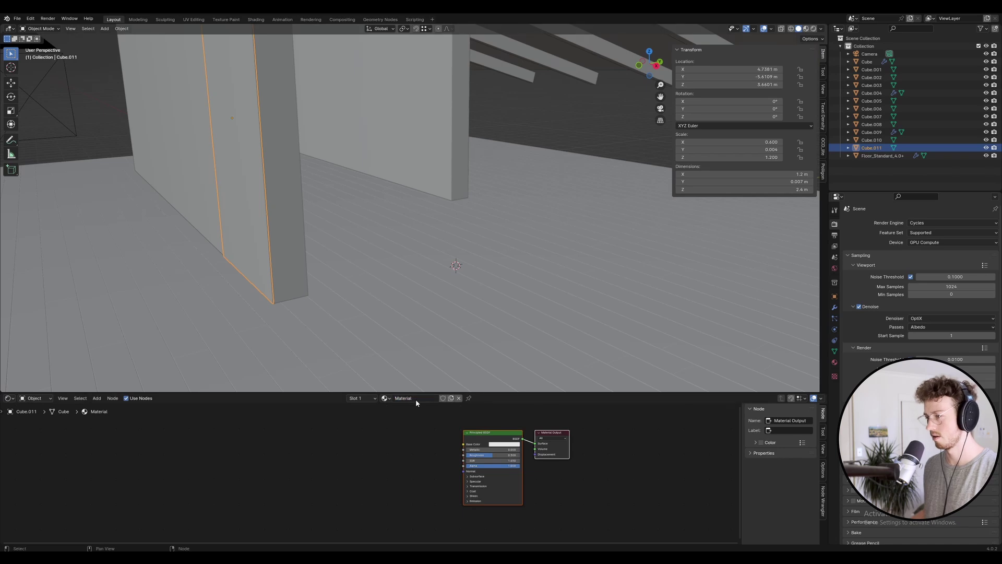
pyautogui.click(387, 399)
pyautogui.write('pl')
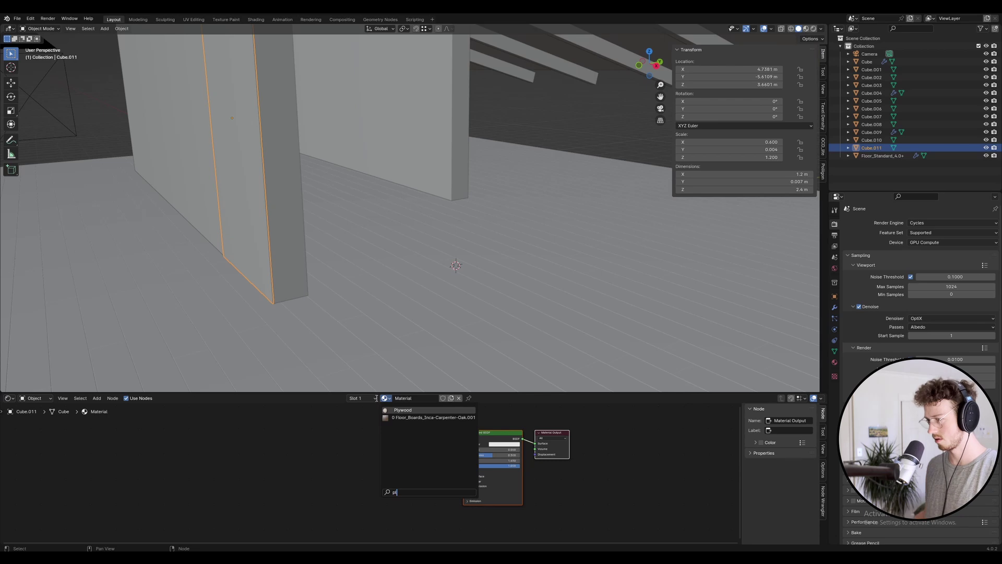
pyautogui.press('Return')
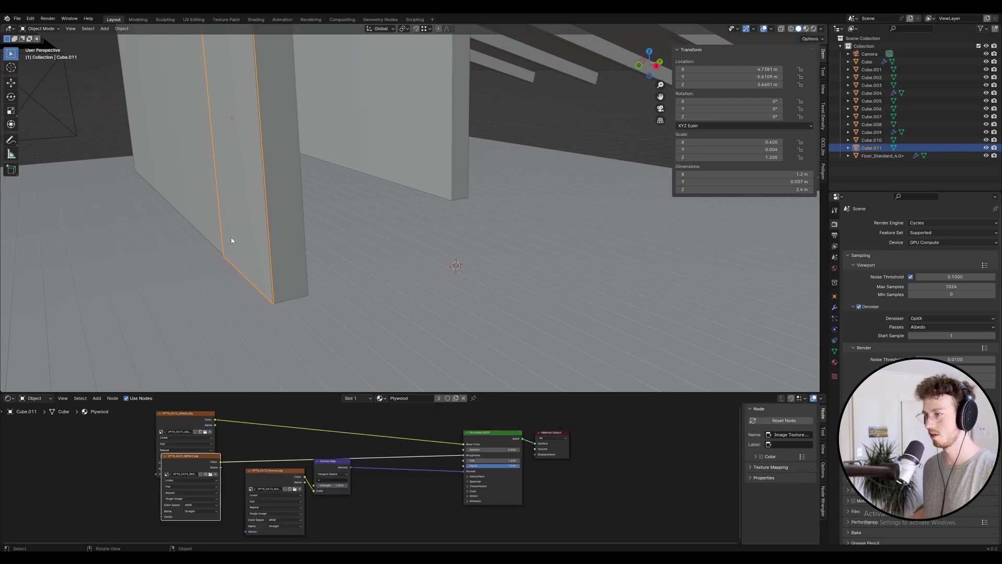
# Step: Unlink the Plywood material from the wall behind the sheet and give that wall a new material
pyautogui.click(280, 241)
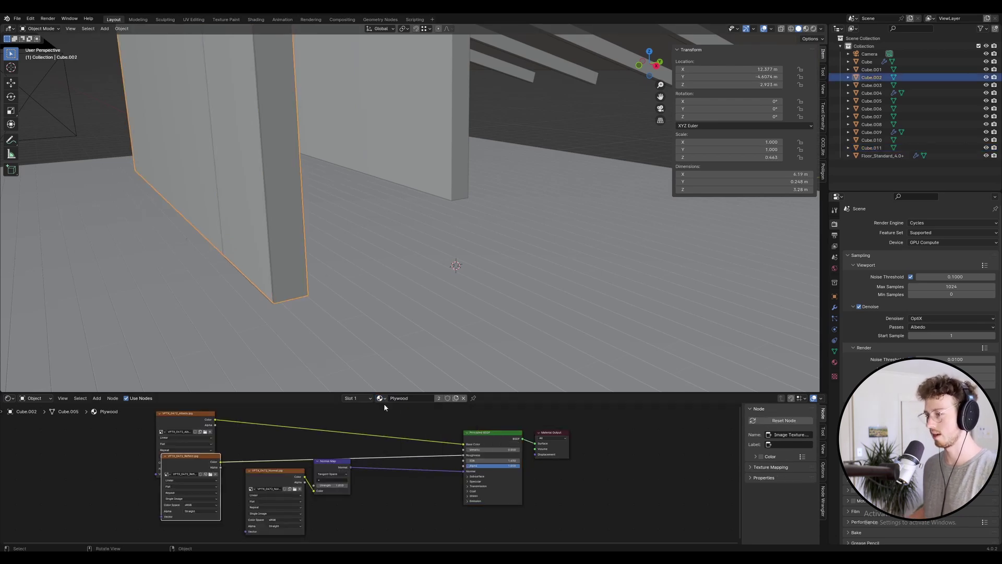
pyautogui.click(464, 398)
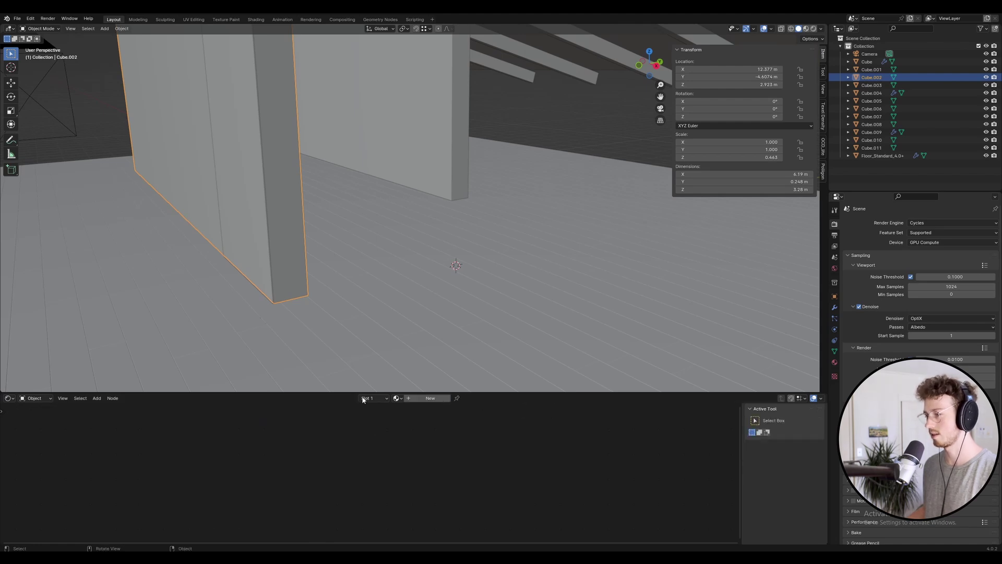
pyautogui.click(418, 399)
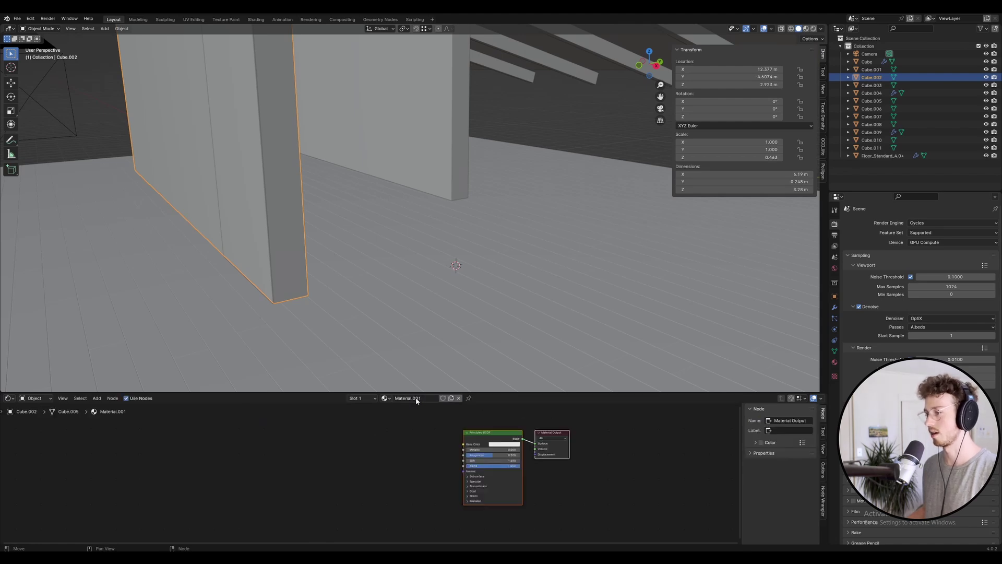
# Step: Darken the base color of the wall's new material and raise its roughness to the maximum
pyautogui.click(502, 444)
pyautogui.moveTo(539, 402); pyautogui.dragTo(539, 406)
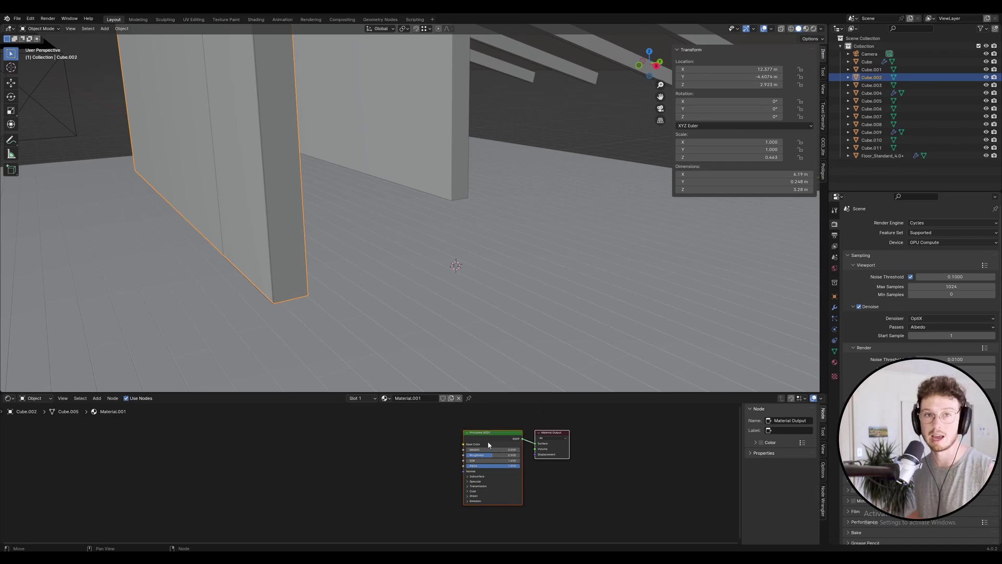
pyautogui.scroll(1, 460, 453)
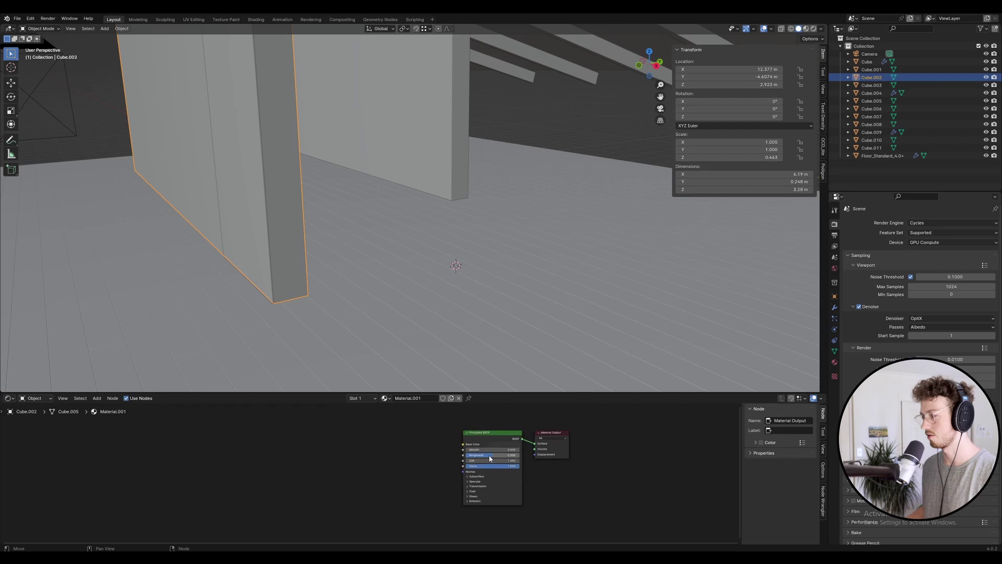
pyautogui.moveTo(493, 455); pyautogui.dragTo(523, 455)
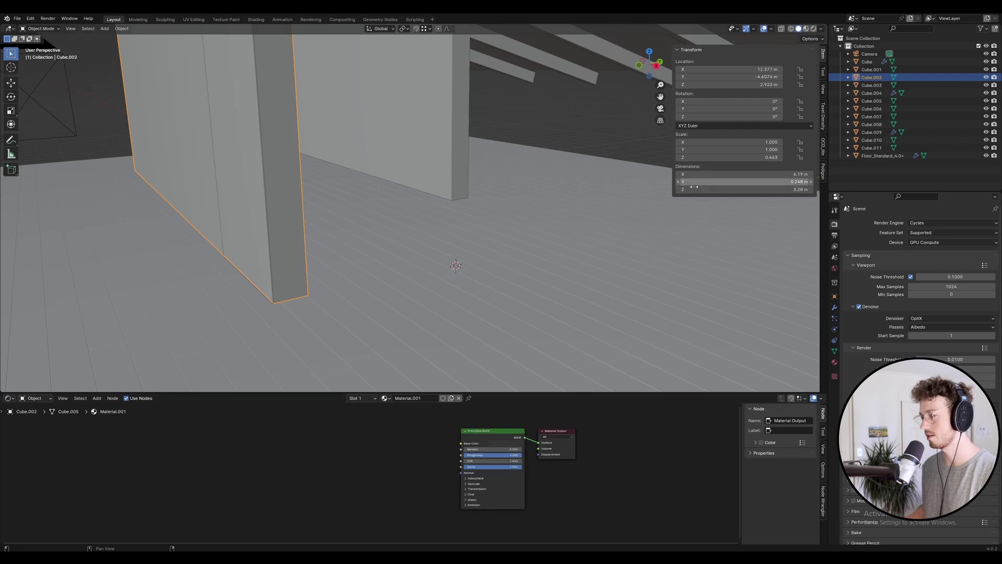
# Step: Select all faces of the plywood sheet in Edit Mode and mark their edges as UV seams
pyautogui.click(236, 233)
pyautogui.moveTo(185, 154); pyautogui.dragTo(428, 269, button='middle')
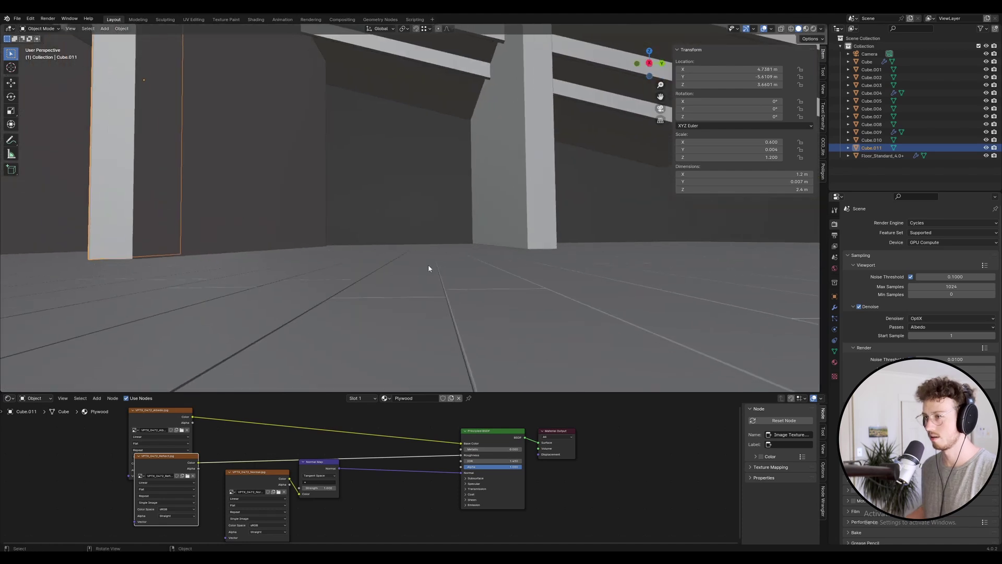
pyautogui.keyDown('shift'); pyautogui.moveTo(247, 233); pyautogui.dragTo(471, 330, button='middle'); pyautogui.keyUp('shift')
pyautogui.moveTo(424, 230); pyautogui.dragTo(445, 239, button='middle')
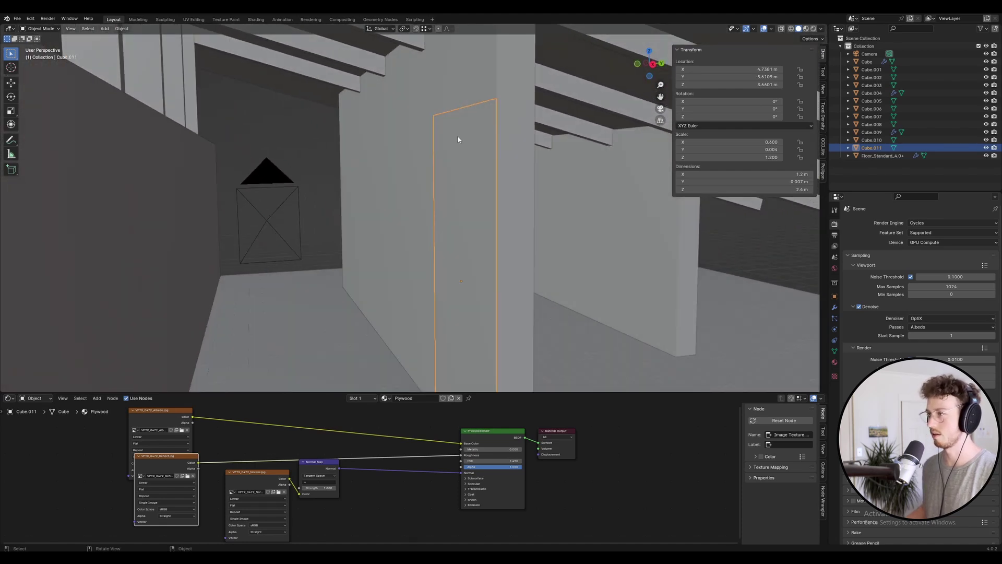
pyautogui.press('Tab')
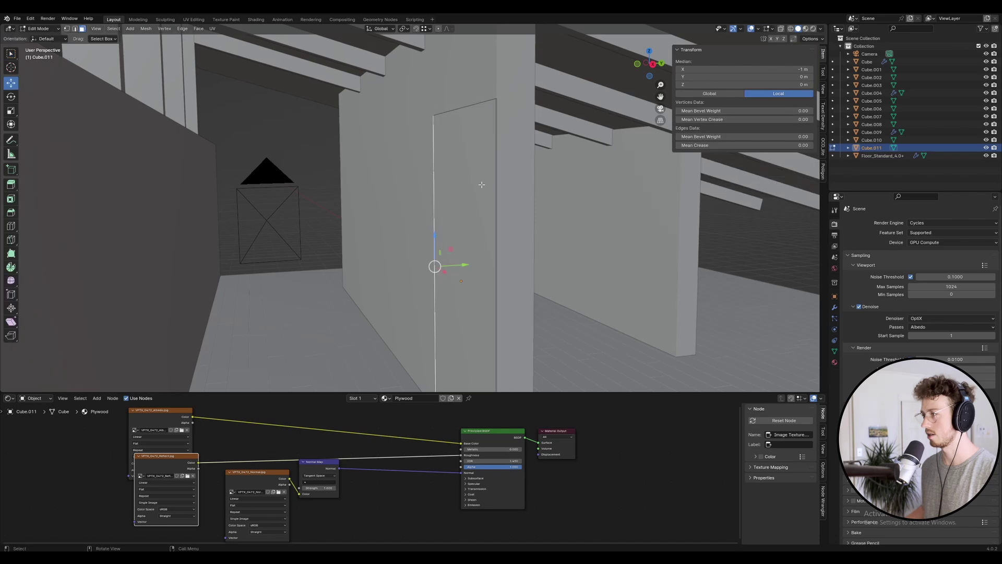
pyautogui.press('a')
pyautogui.press('Tab')
pyautogui.press('Tab')
pyautogui.rightClick(482, 180)
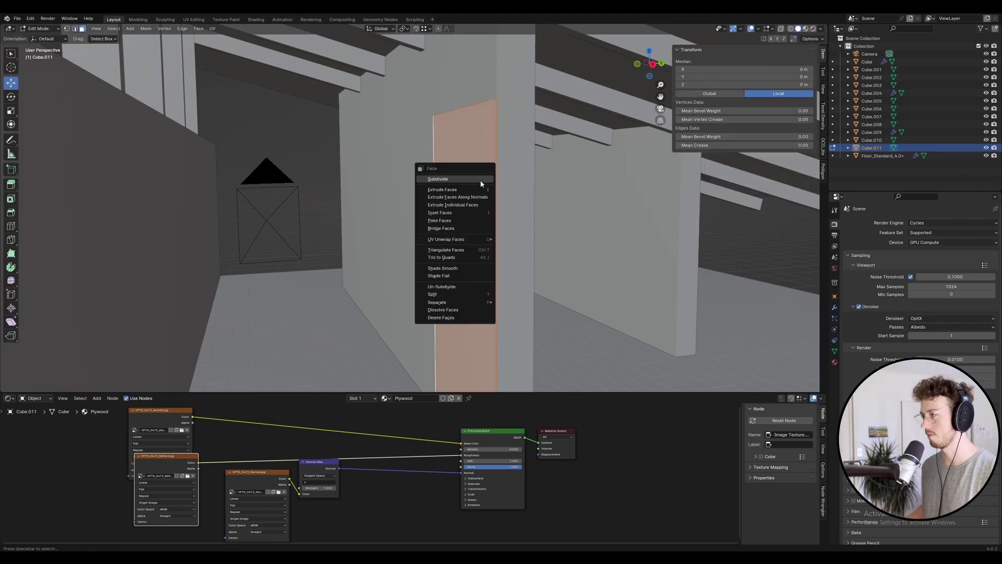
pyautogui.press('Escape')
pyautogui.rightClick(469, 207)
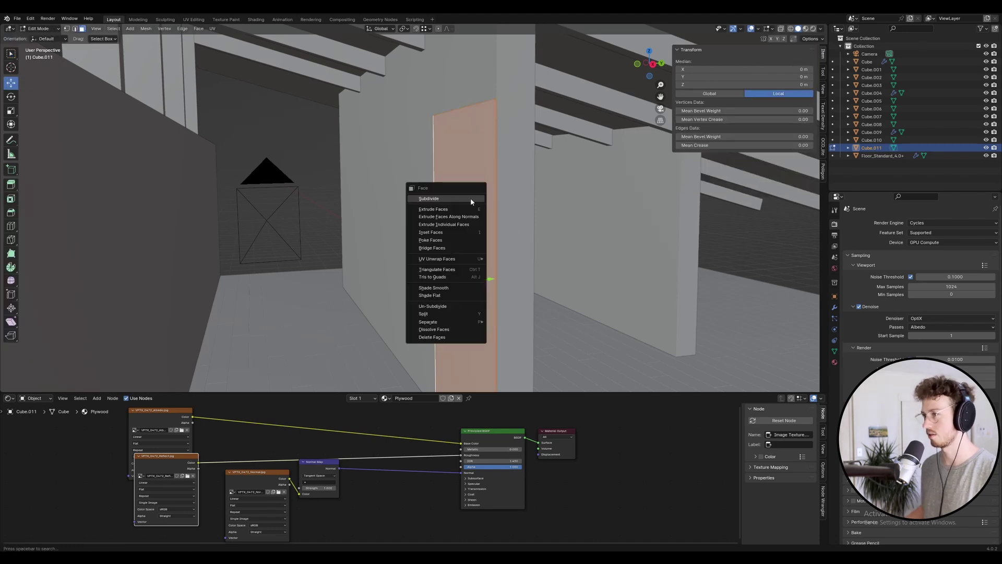
pyautogui.moveTo(467, 260)
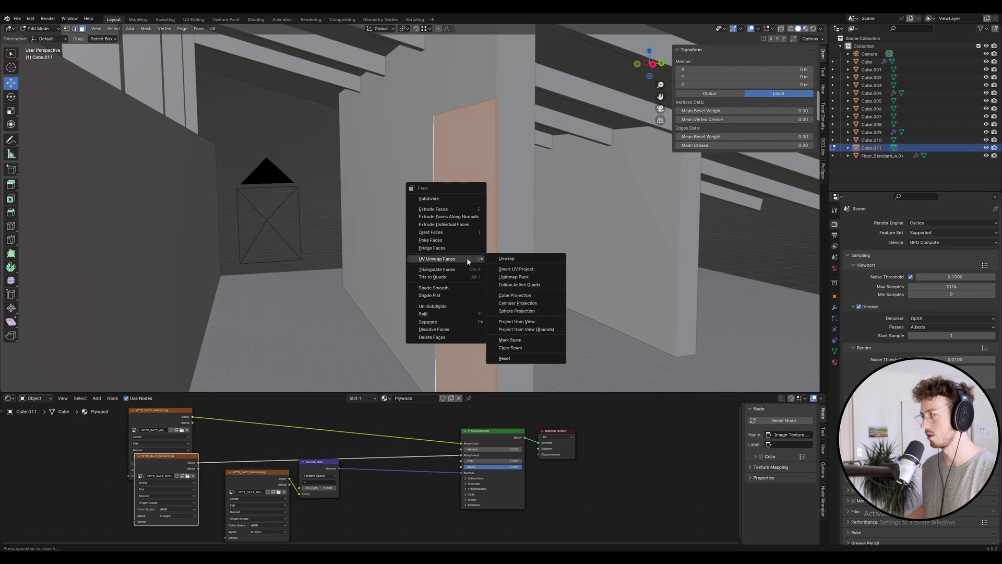
pyautogui.click(540, 340)
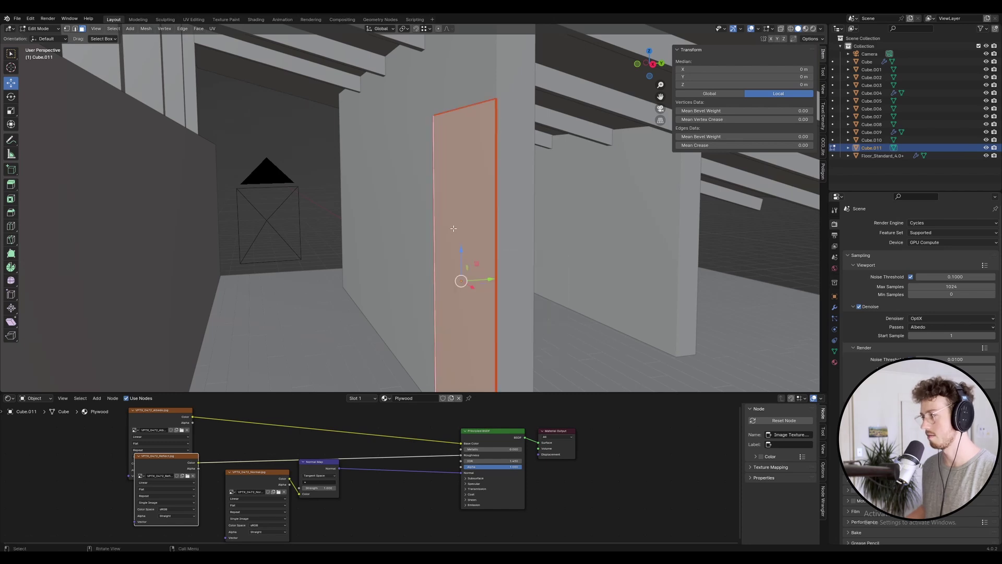
# Step: Apply all transforms to the plywood sheet in Object Mode
pyautogui.press('Tab')
pyautogui.hotkey('ctrl', 'a')
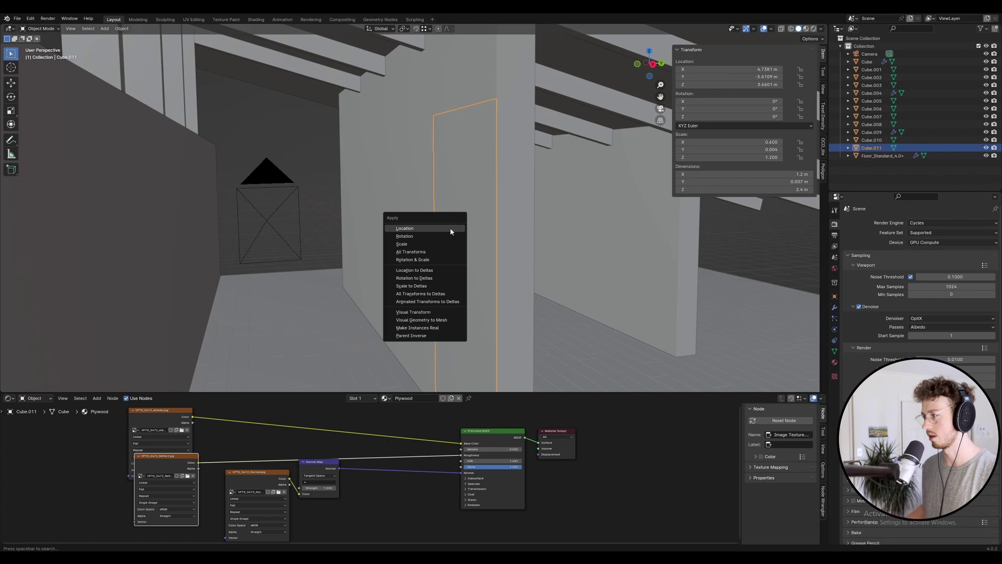
pyautogui.click(456, 251)
# Step: Unwrap all faces of the plywood sheet along the marked seams and return to Object Mode
pyautogui.press('Tab')
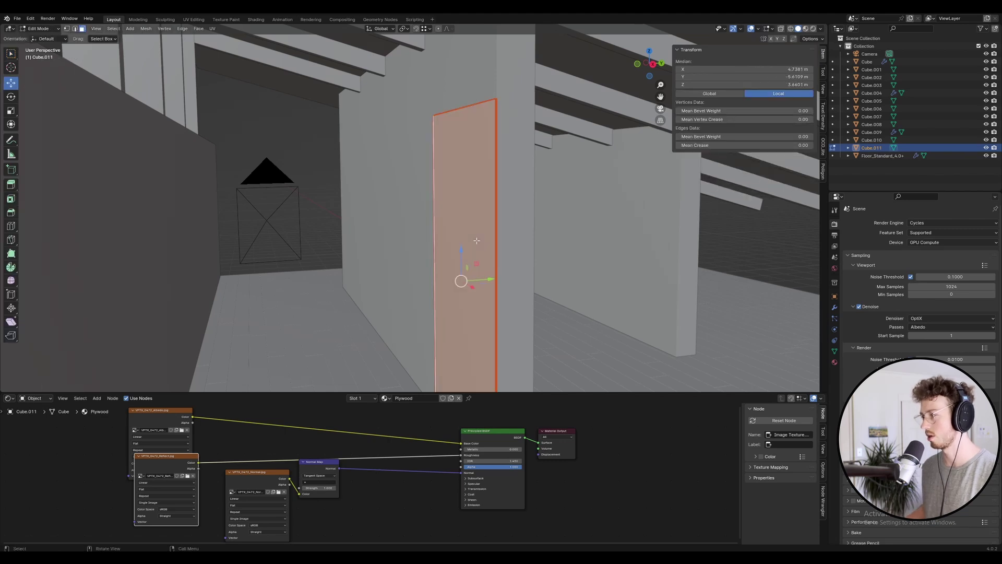
pyautogui.hotkey('ctrl', 'f')
pyautogui.moveTo(452, 241)
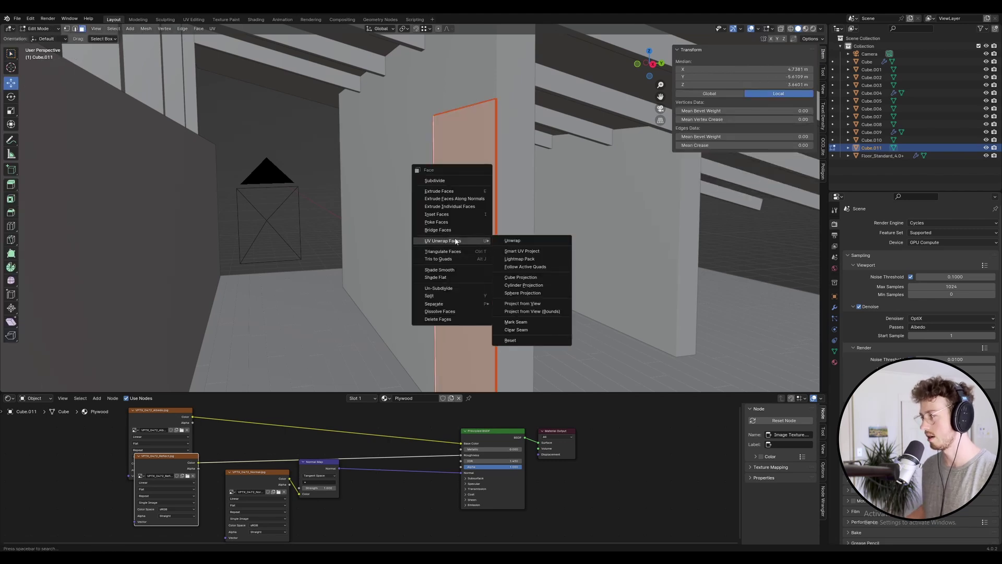
pyautogui.click(506, 241)
pyautogui.press('Tab')
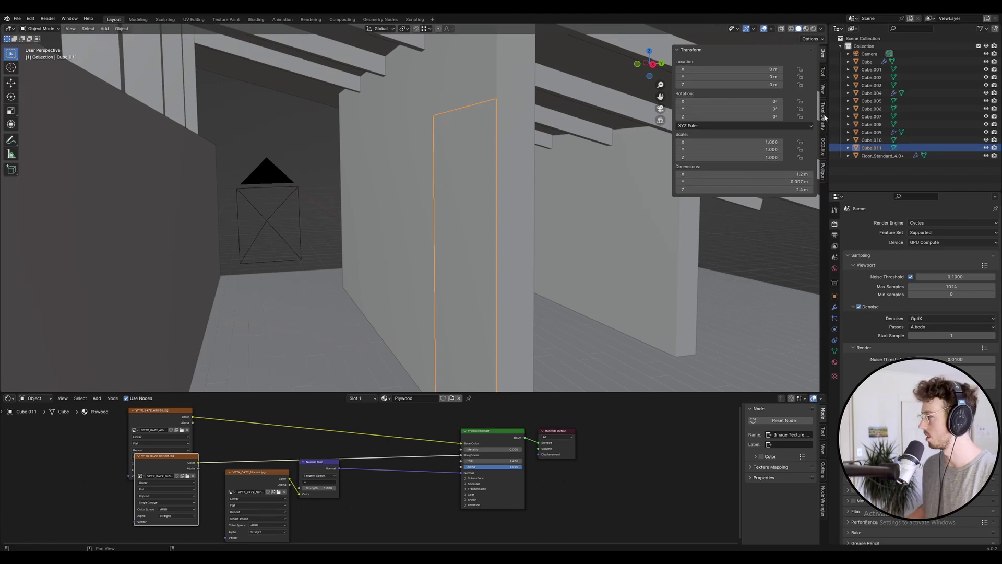
# Step: Set the plywood sheet's texel density to 20.48 px/cm for a 4096px texture
pyautogui.click(824, 118)
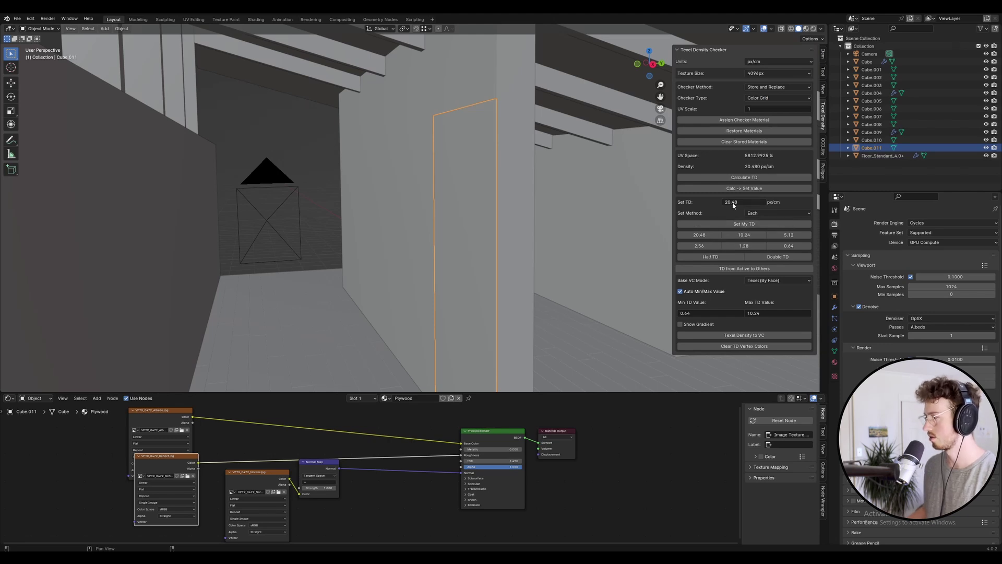
pyautogui.click(737, 225)
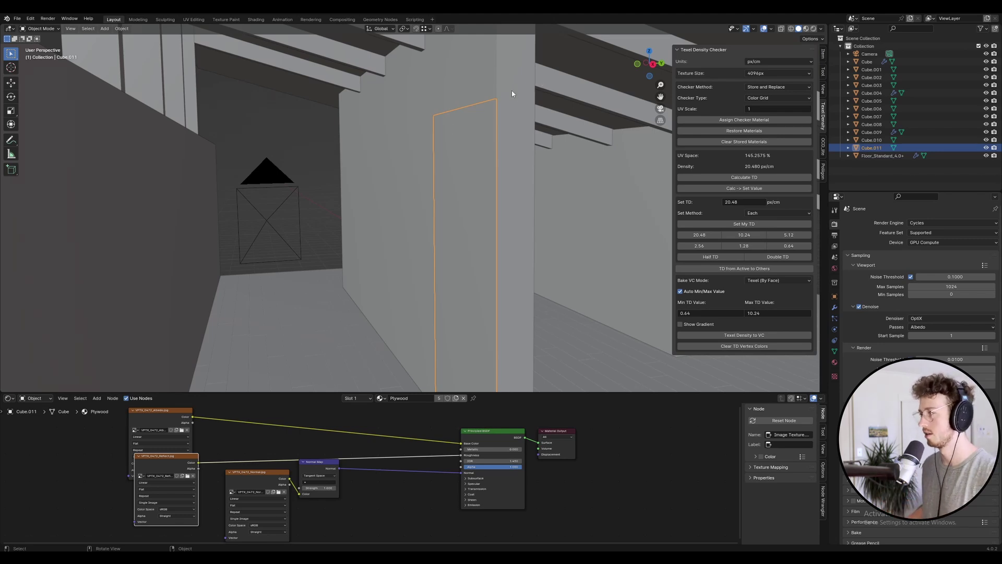
# Step: Duplicate the plywood sheet along the X axis, placing the copy beside the original on the wall
pyautogui.hotkey('shift', 'd')
pyautogui.press('x')
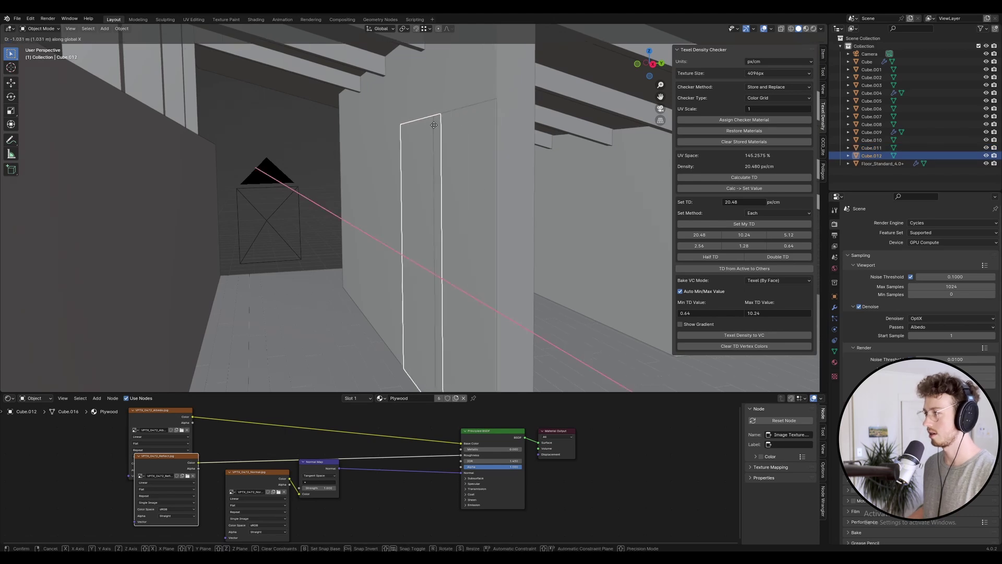
pyautogui.click(440, 120)
pyautogui.scroll(6, 421, 109)
pyautogui.moveTo(490, 130); pyautogui.dragTo(493, 161, button='middle')
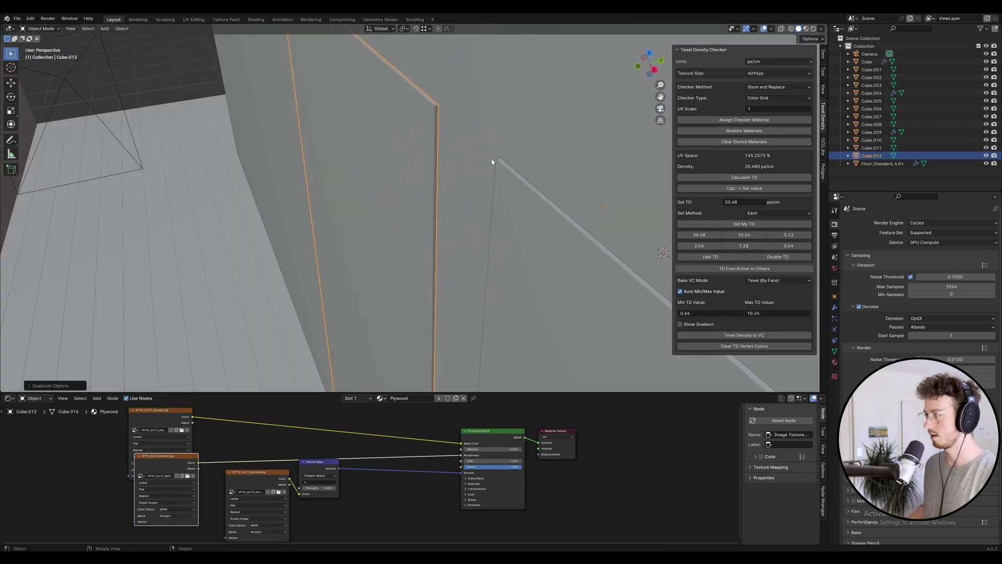
# Step: Slide the copied sheet along the X axis until its side edge meets the original sheet's edge
pyautogui.press('g')
pyautogui.press('x')
pyautogui.click(503, 162)
pyautogui.press('g')
pyautogui.press('x')
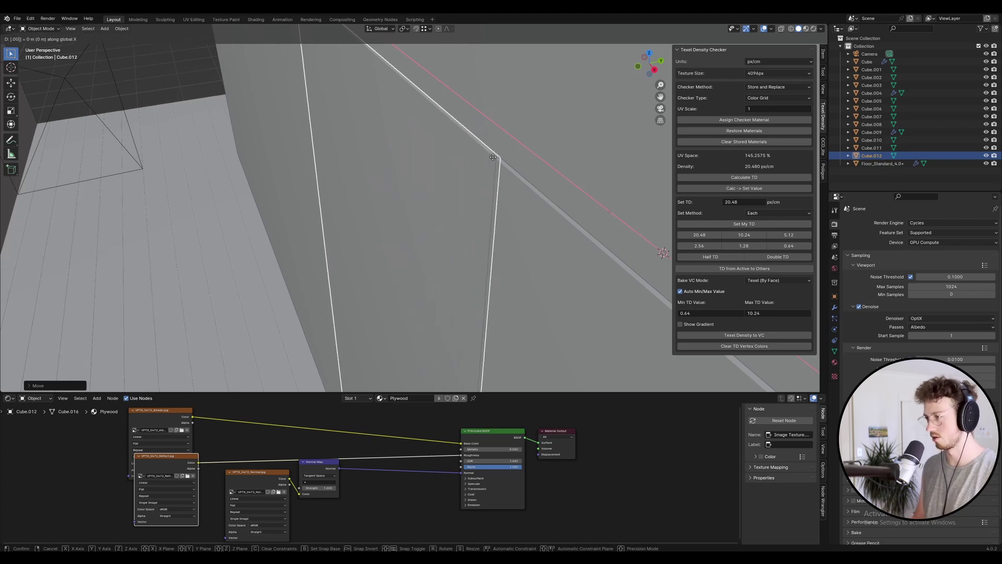
pyautogui.click(493, 157)
pyautogui.moveTo(493, 156); pyautogui.dragTo(560, 169, button='middle')
pyautogui.press('g')
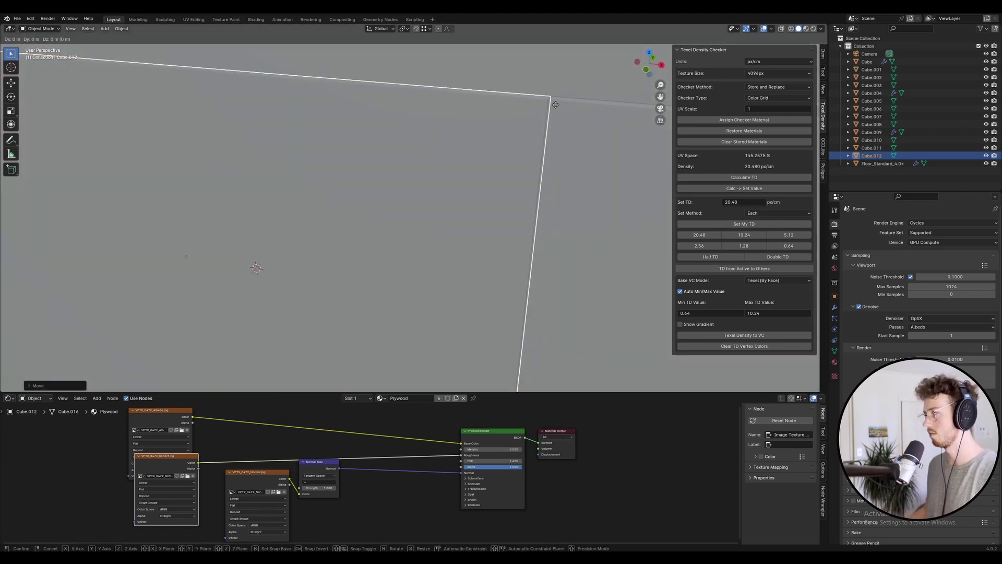
pyautogui.press('x')
pyautogui.click(545, 102)
pyautogui.press('g')
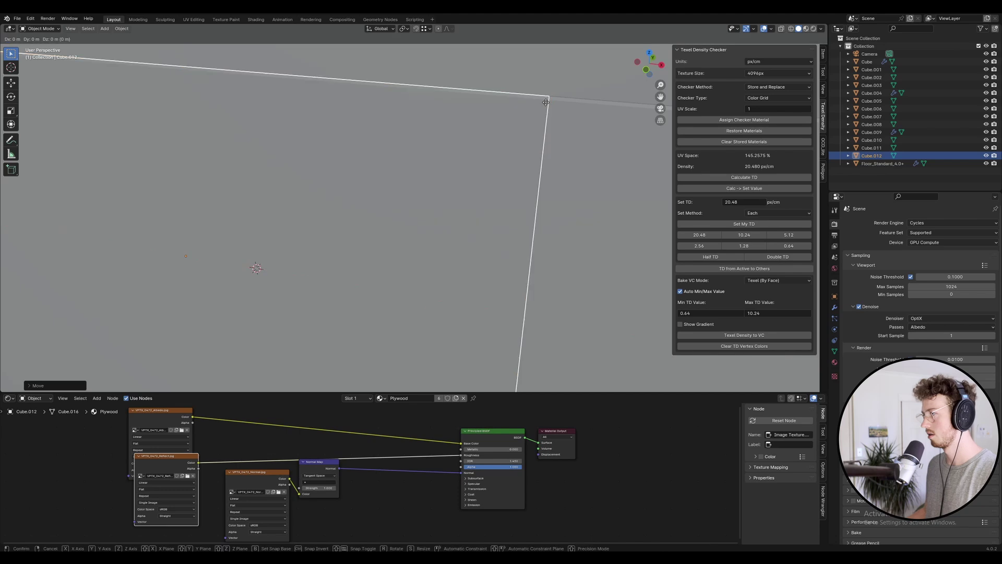
pyautogui.press('x')
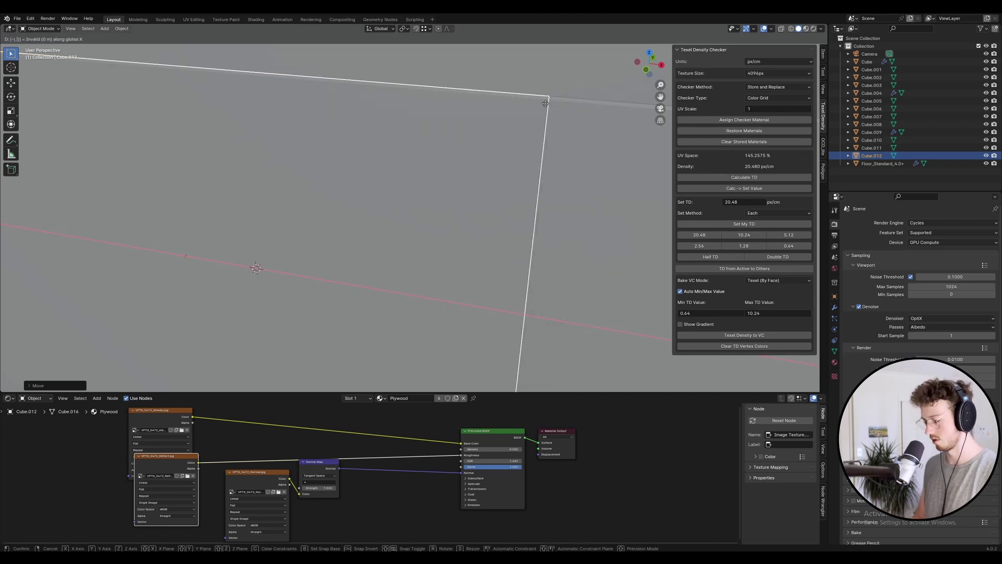
pyautogui.click(546, 104)
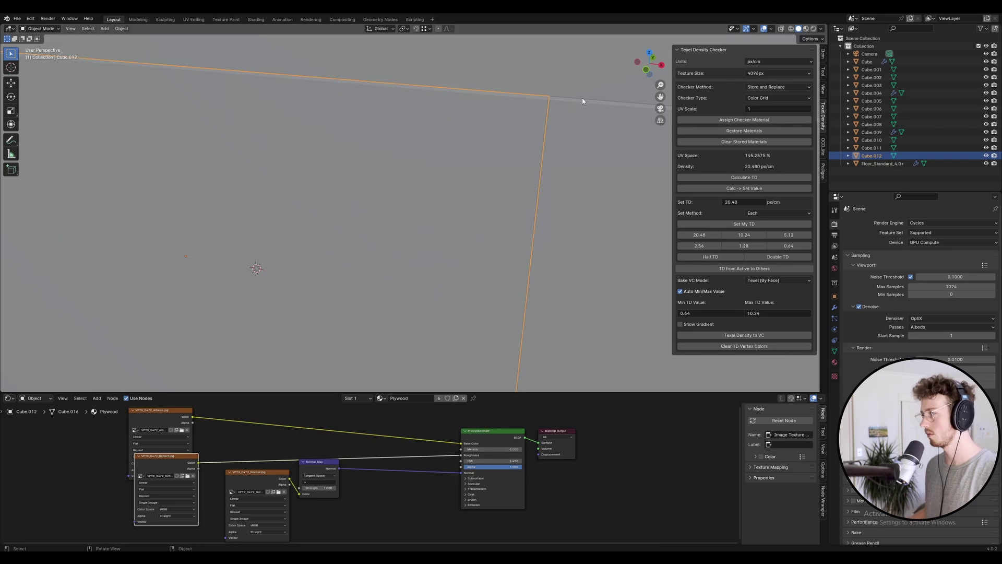
# Step: Try to offset the copied sheet by -0.01 m along the X axis
pyautogui.press('g')
pyautogui.press('x')
pyautogui.press('-')
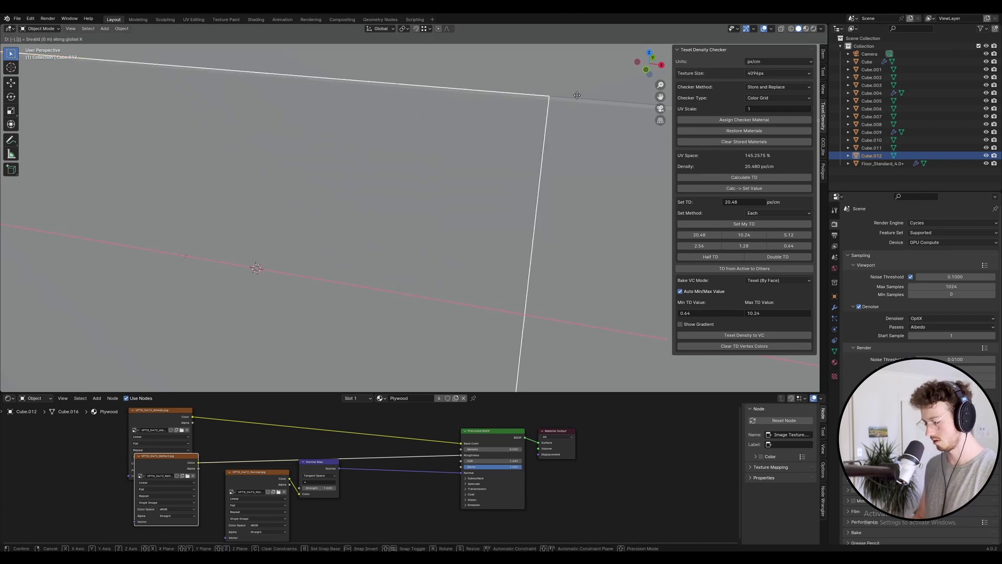
pyautogui.write('.01')
pyautogui.press('Return')
# Step: Offset the copied sheet by -0.005 m along the X axis to leave a narrow gap between the two sheets
pyautogui.moveTo(374, 201); pyautogui.dragTo(416, 98, button='middle')
pyautogui.press('g')
pyautogui.press('x')
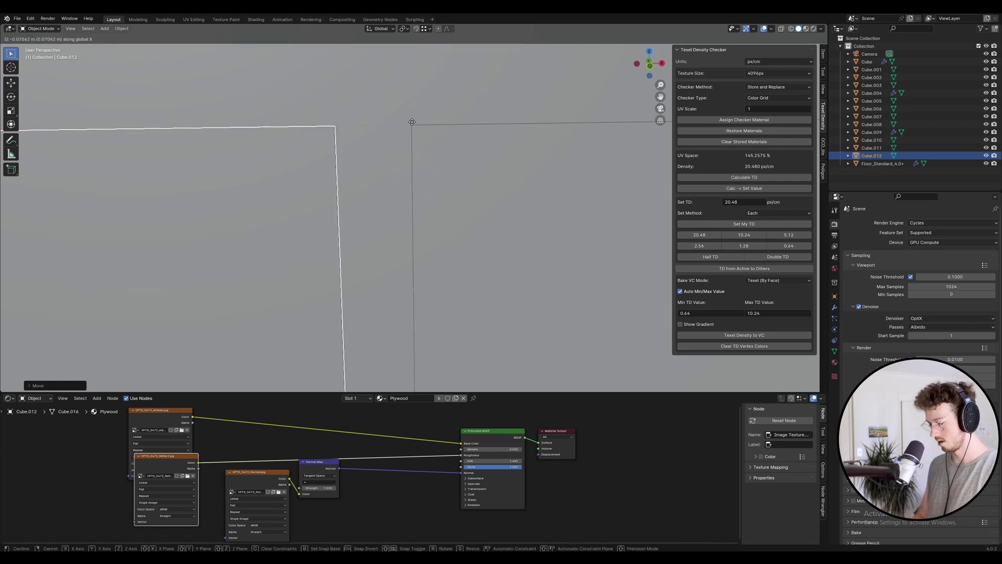
pyautogui.write('-.05')
pyautogui.press('BackSpace')
pyautogui.press('BackSpace')
pyautogui.press('BackSpace')
pyautogui.press('BackSpace')
pyautogui.press('BackSpace')
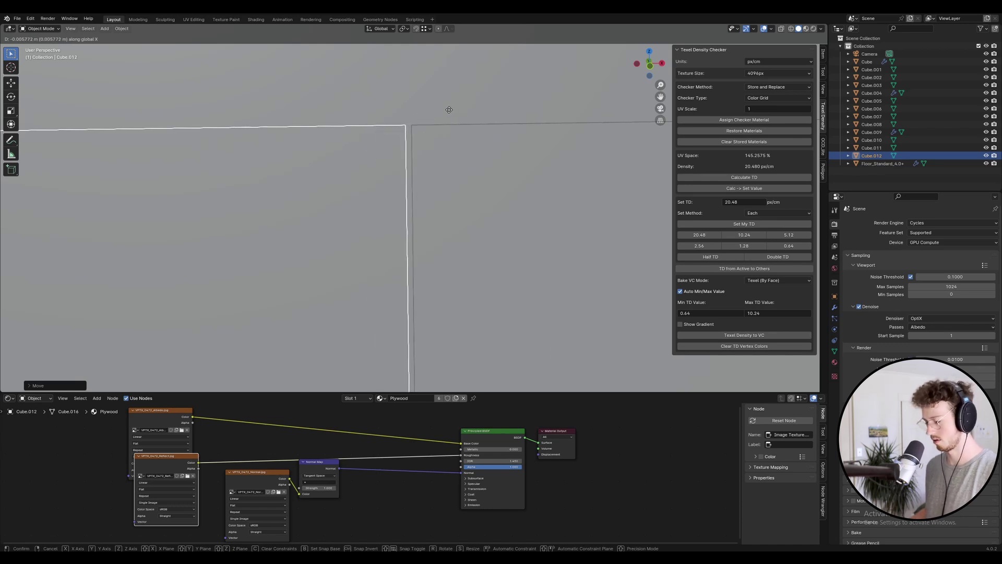
pyautogui.write('-')
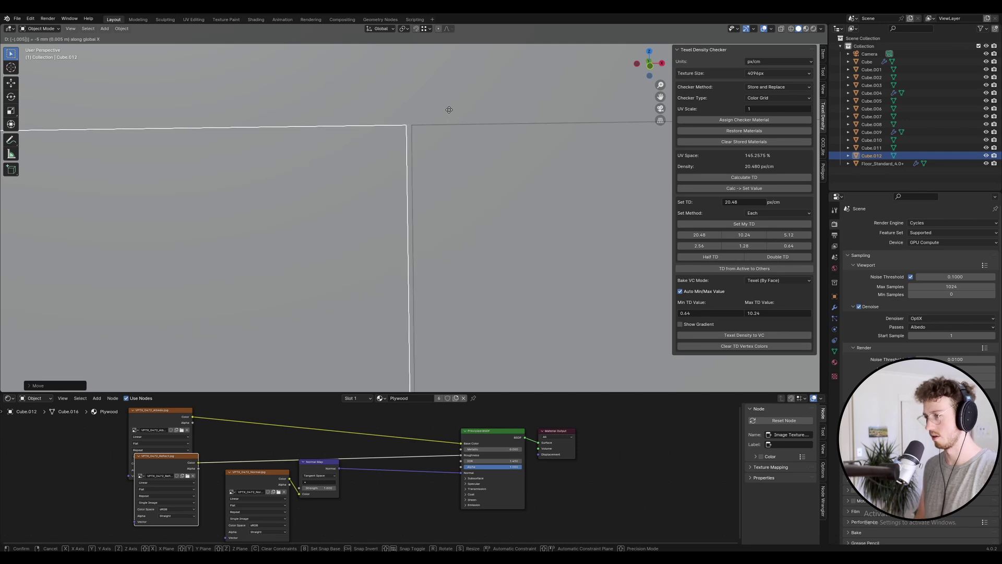
pyautogui.press('Return')
# Step: Select both plywood sheets and duplicate them together along the X axis farther down the wall
pyautogui.keyDown('shift'); pyautogui.click(514, 150); pyautogui.keyUp('shift')
pyautogui.moveTo(513, 149); pyautogui.dragTo(503, 176, button='middle')
pyautogui.scroll(-3, 503, 176)
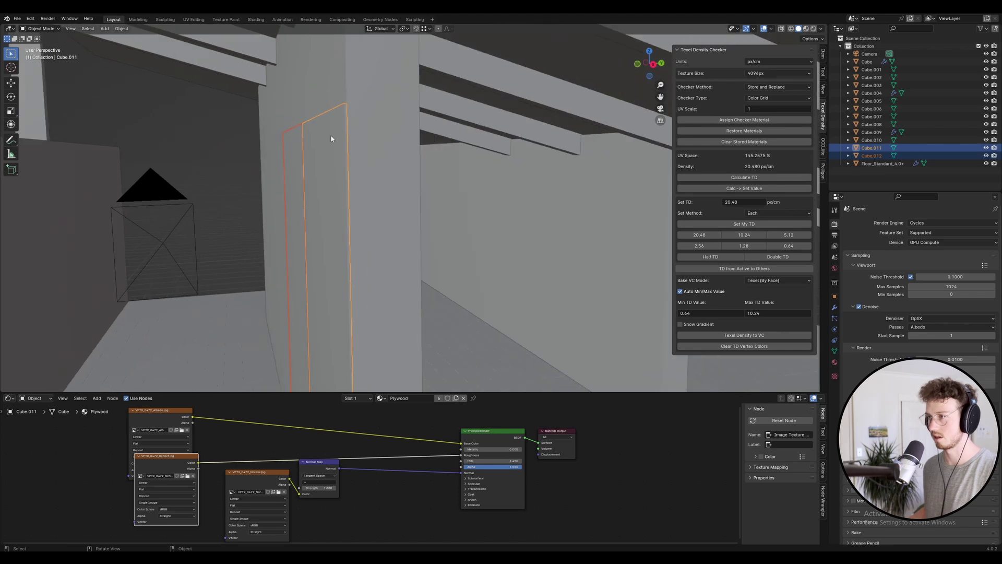
pyautogui.hotkey('shift', 'd')
pyautogui.press('x')
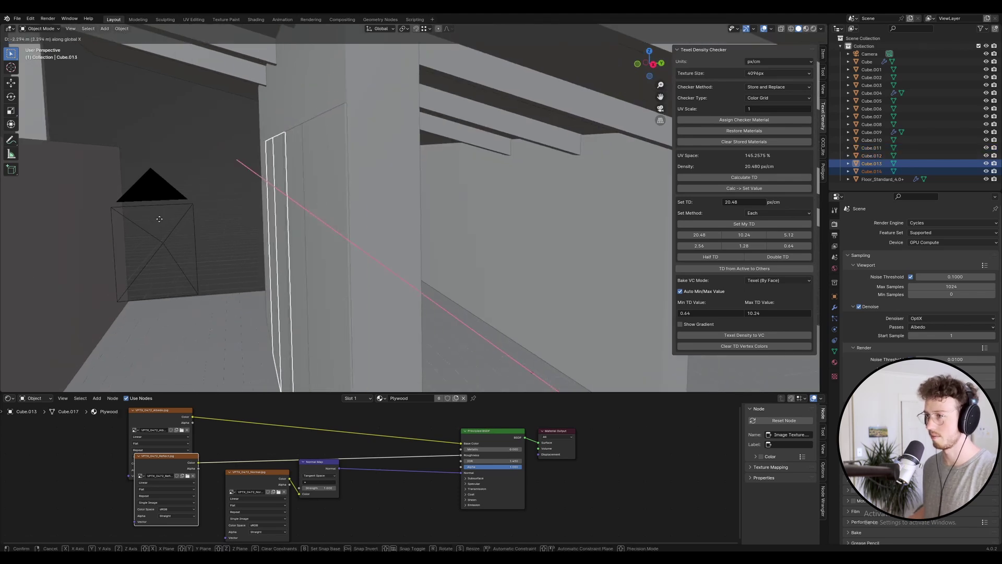
pyautogui.click(227, 136)
# Step: Align the duplicated pair's near edge with the far edge of the first two sheets
pyautogui.scroll(4, 252, 125)
pyautogui.moveTo(326, 124); pyautogui.dragTo(346, 130, button='middle')
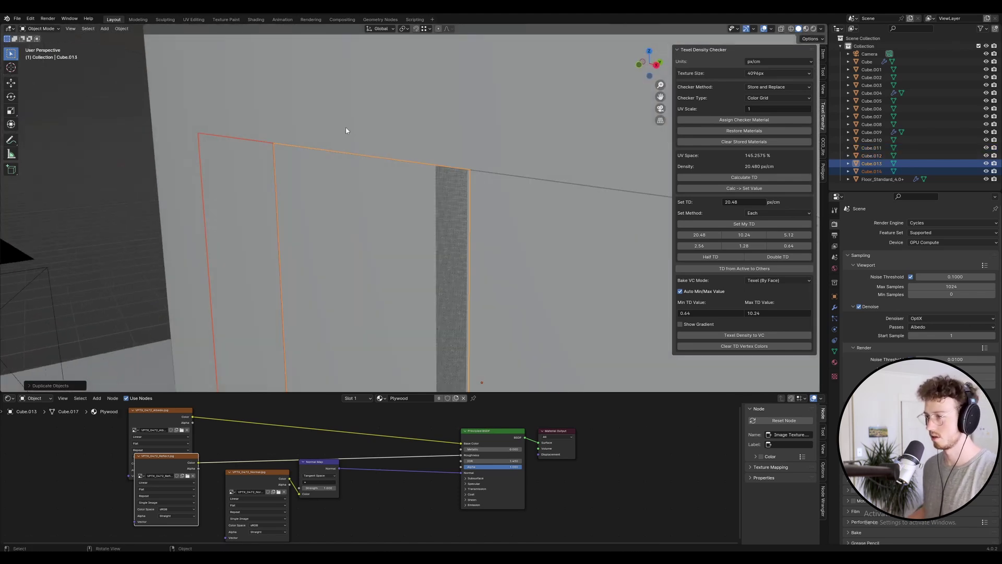
pyautogui.press('g')
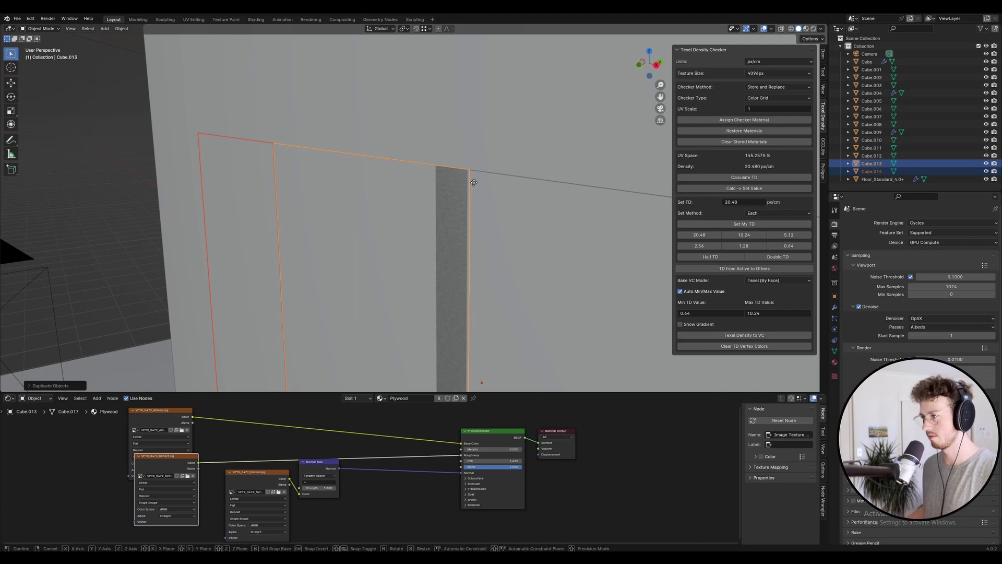
pyautogui.click(438, 167)
# Step: Offset the duplicated pair along the X axis to leave a gap beside the first two sheets
pyautogui.press('g')
pyautogui.press('x')
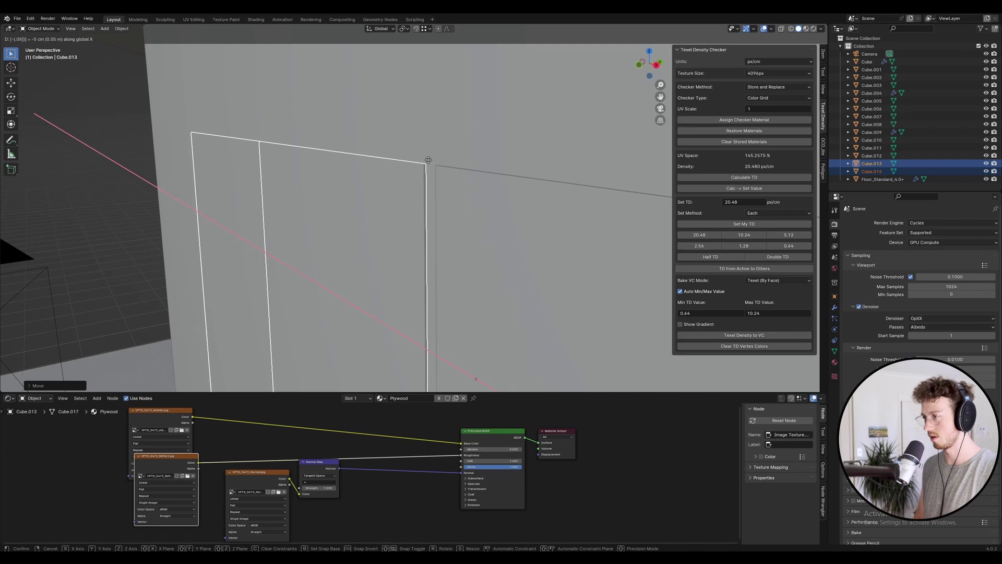
pyautogui.click(428, 160)
pyautogui.press('x')
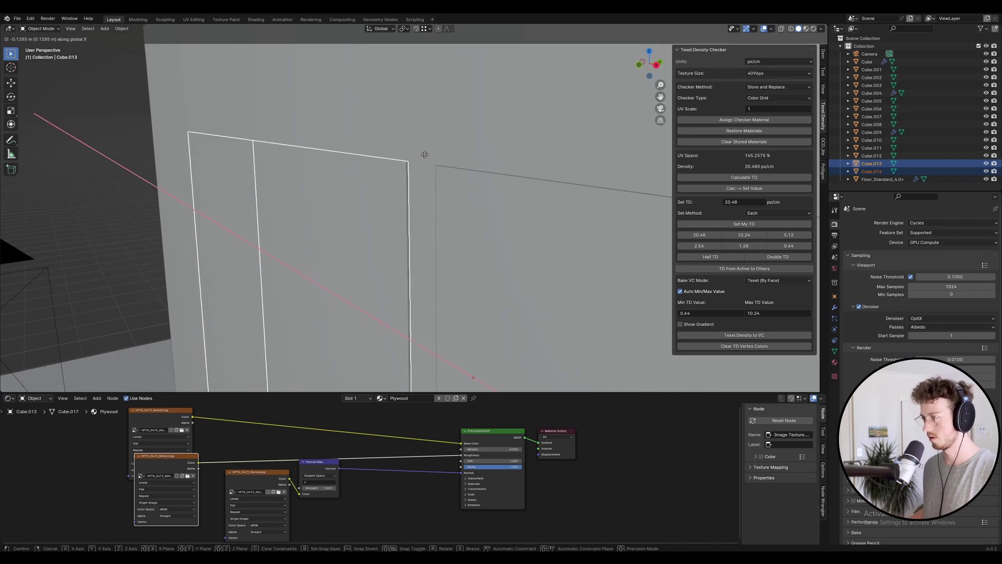
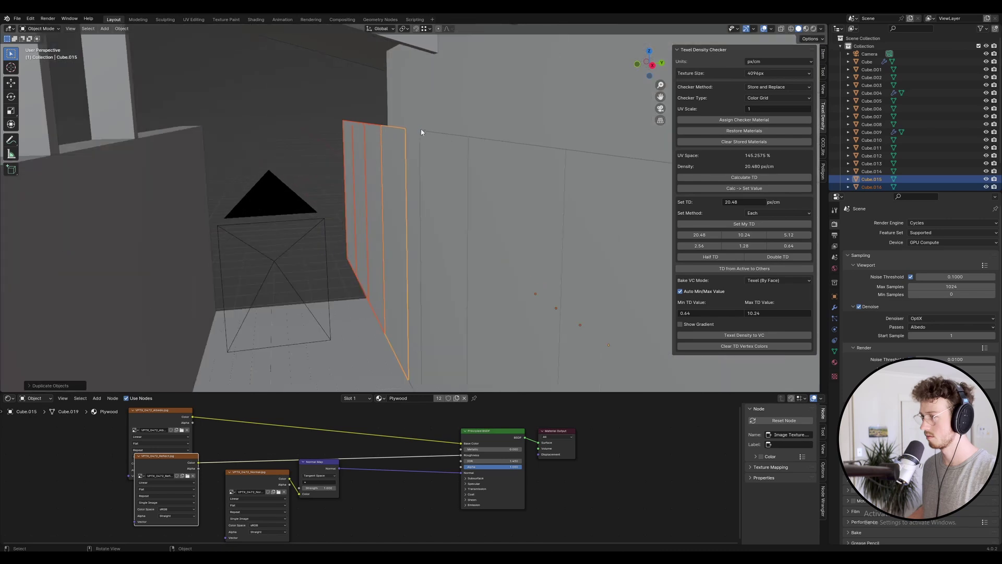
# Step: Move the four duplicated plywood sheets along the X axis until their near edge sits beside the first four sheets
pyautogui.press('g')
pyautogui.press('x')
pyautogui.click(411, 137)
pyautogui.press('g')
pyautogui.press('x')
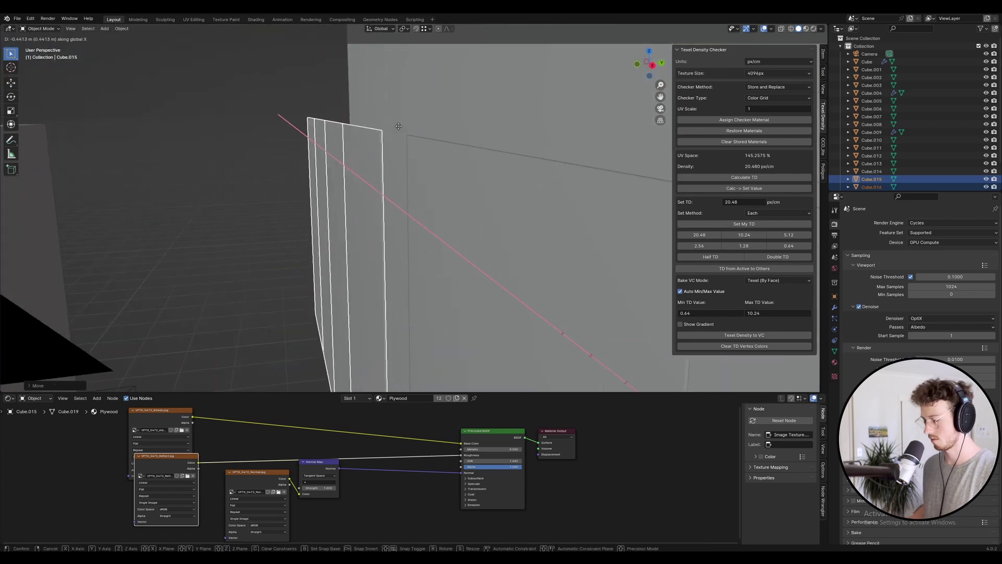
pyautogui.click(399, 129)
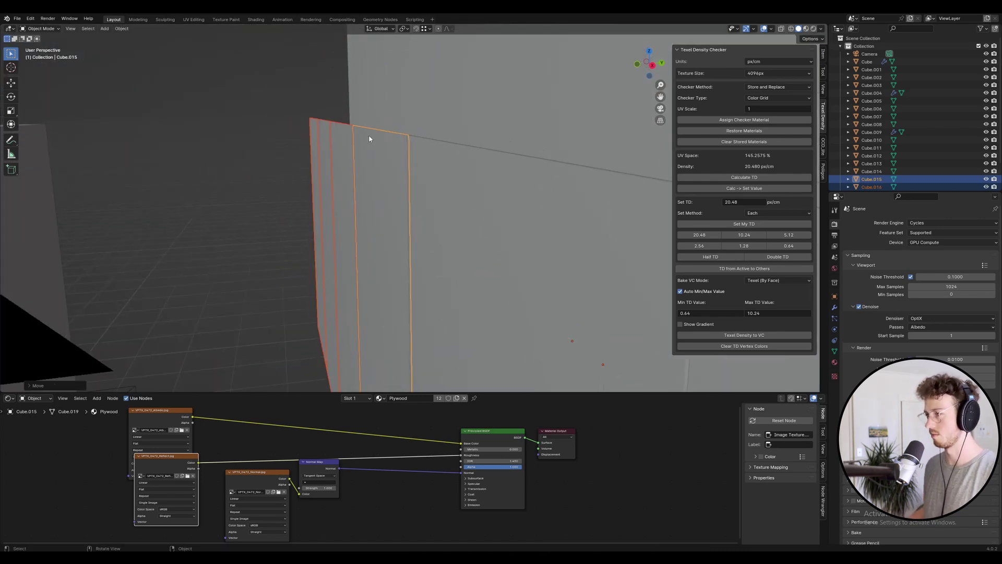
# Step: Select all eight plywood sheets and unwrap the UVs of their faces together
pyautogui.keyDown('shift'); pyautogui.click(455, 215); pyautogui.keyUp('shift')
pyautogui.scroll(-5, 275, 93)
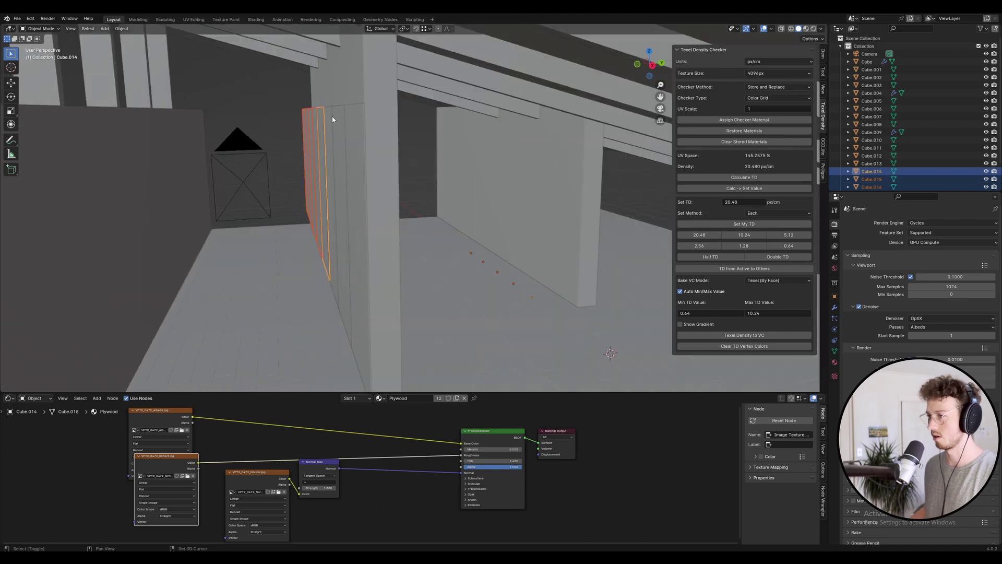
pyautogui.keyDown('shift'); pyautogui.click(333, 118); pyautogui.keyUp('shift')
pyautogui.keyDown('shift'); pyautogui.click(345, 119); pyautogui.keyUp('shift')
pyautogui.keyDown('shift'); pyautogui.click(354, 123); pyautogui.keyUp('shift')
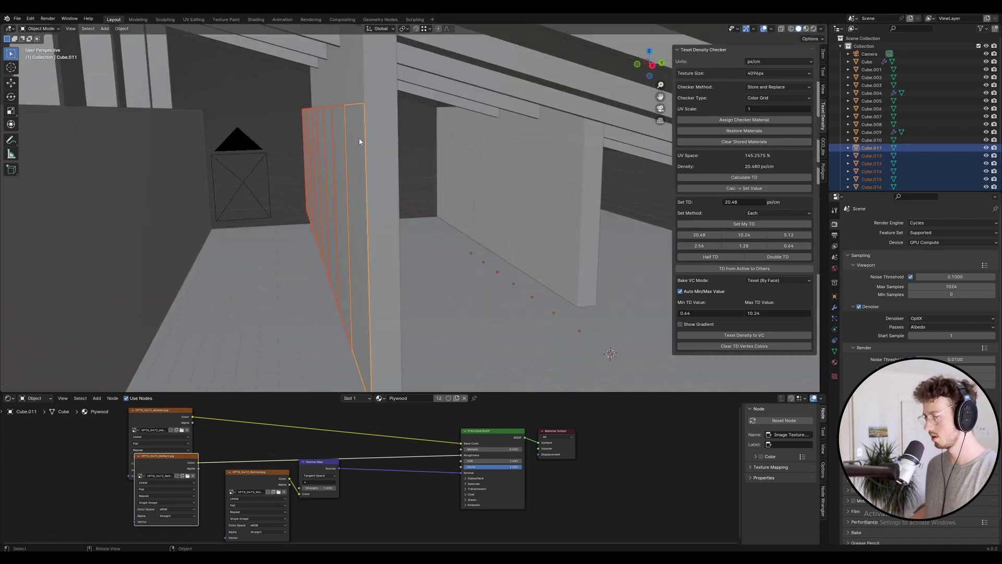
pyautogui.press('Tab')
pyautogui.hotkey('ctrl', 'f')
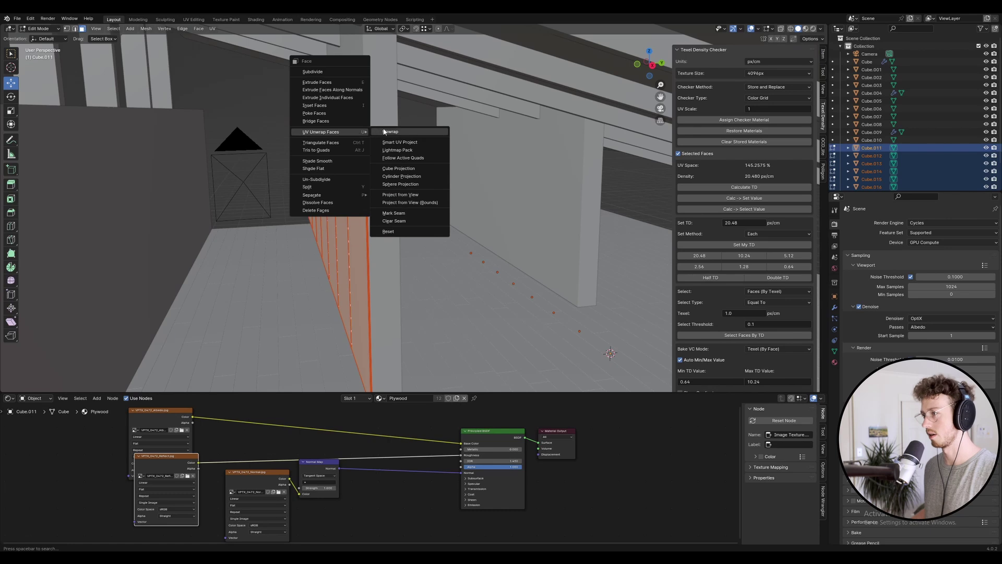
pyautogui.click(385, 132)
pyautogui.press('Tab')
# Step: Replace the Shader Editor with the UV Editor and show VPTX_0472_Albedo.jpg behind the sheets' UVs
pyautogui.click(9, 397)
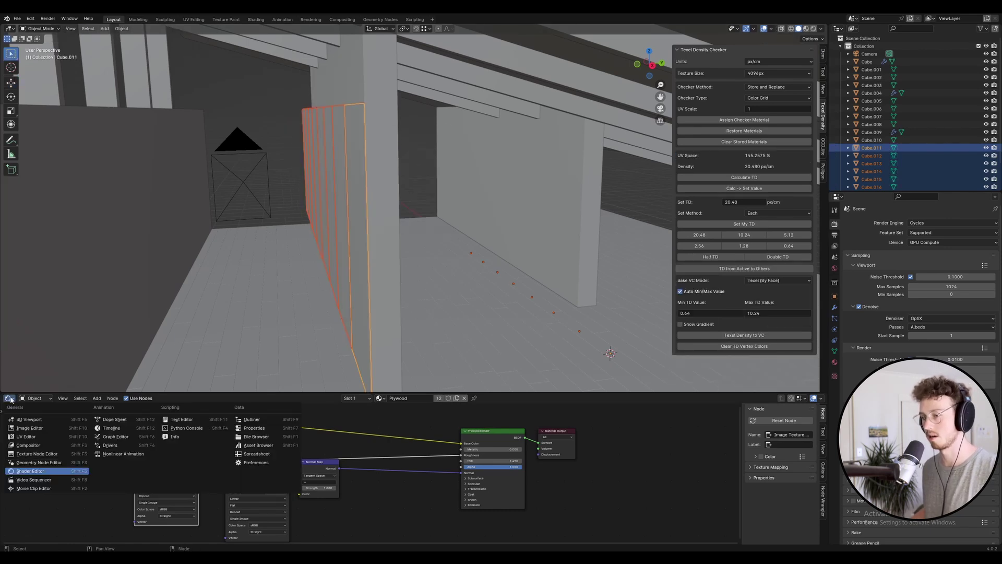
pyautogui.click(77, 436)
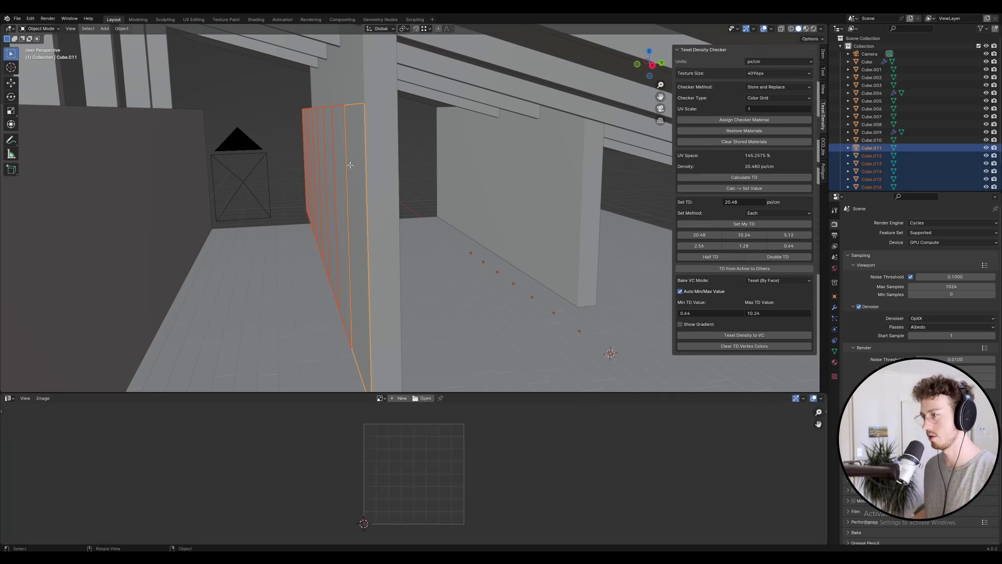
pyautogui.press('Tab')
pyautogui.scroll(-17, 378, 459)
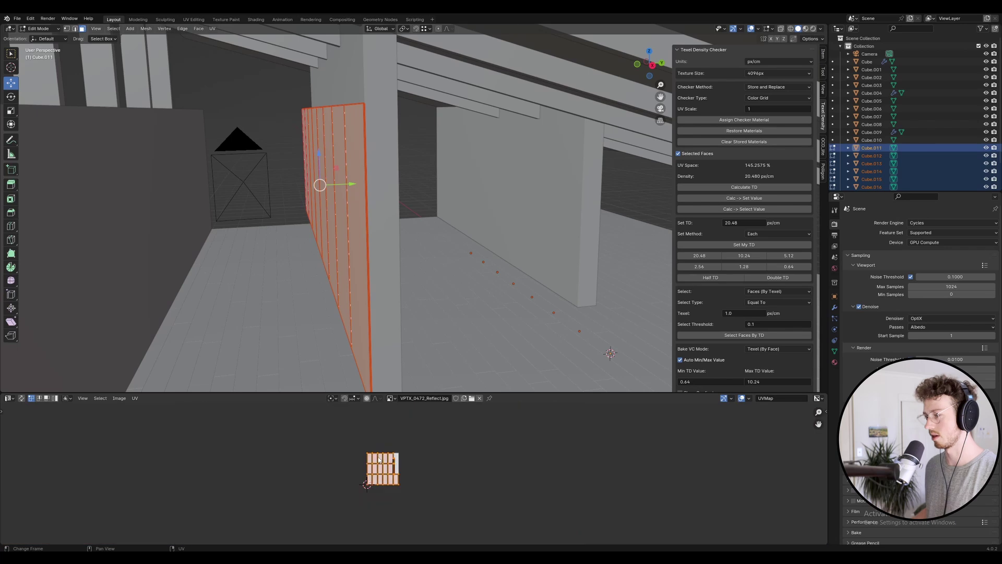
pyautogui.scroll(8, 380, 459)
pyautogui.scroll(2, 392, 459)
pyautogui.moveTo(557, 478); pyautogui.dragTo(492, 479, button='middle')
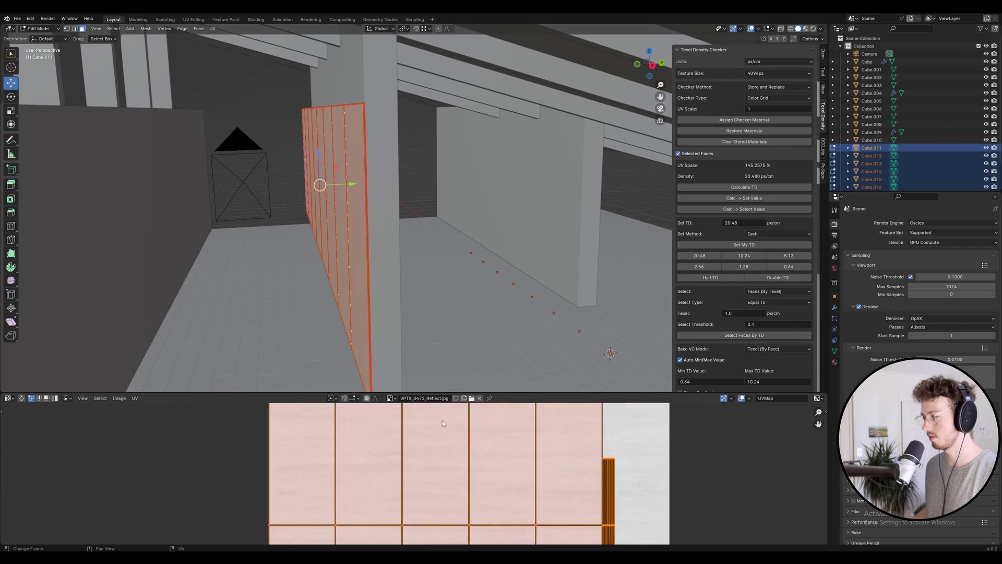
pyautogui.click(391, 398)
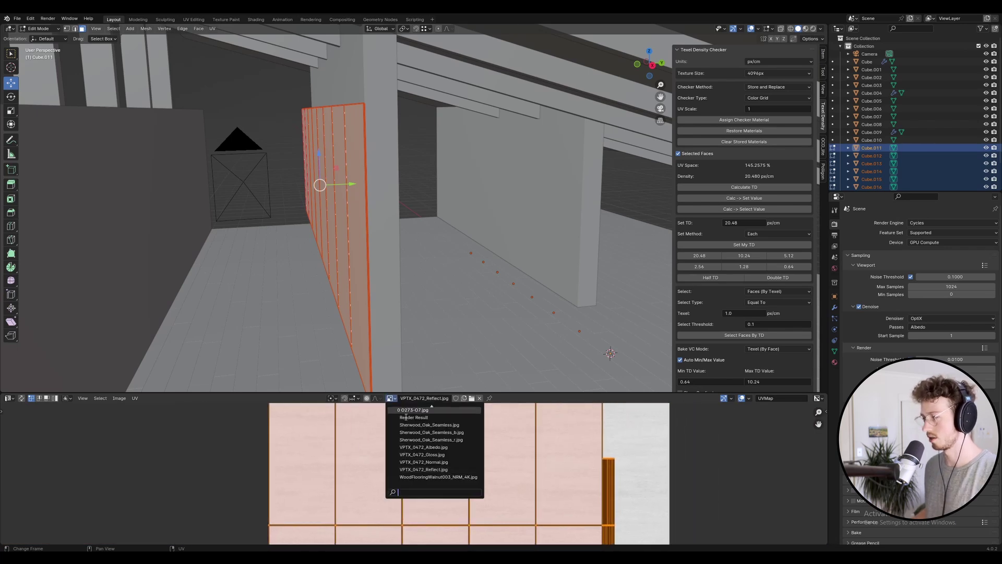
pyautogui.click(450, 448)
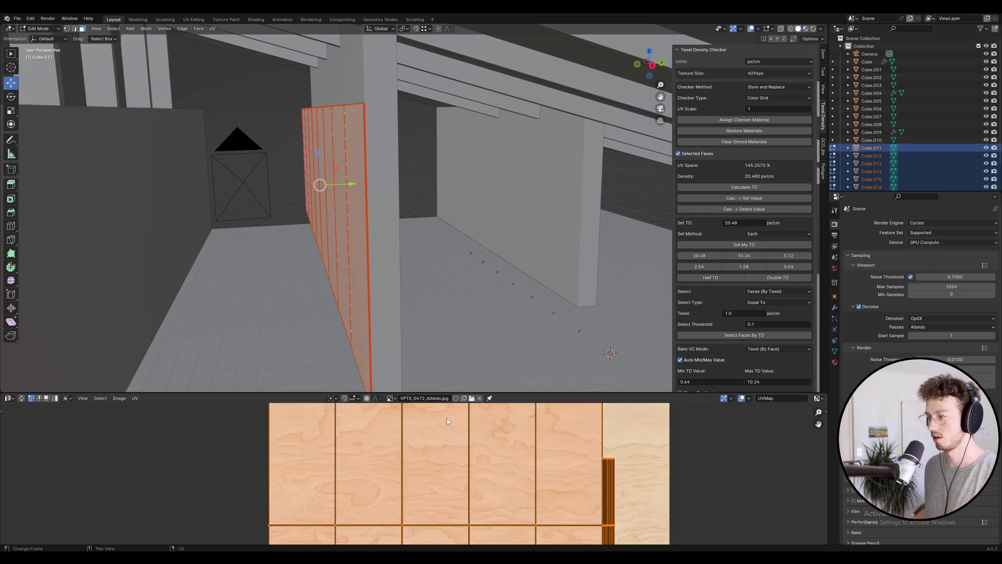
# Step: Apply a texel density of 20.48 px/cm to all the sheets' UVs, return to Object Mode, and save the file
pyautogui.scroll(-2, 512, 480)
pyautogui.scroll(3, 468, 487)
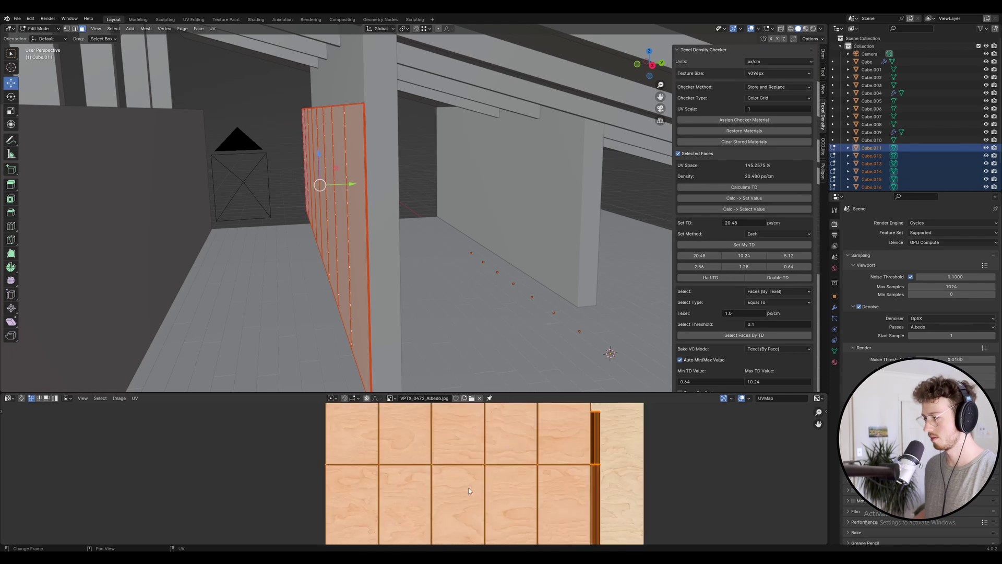
pyautogui.scroll(-5, 468, 480)
pyautogui.scroll(3, 503, 533)
pyautogui.scroll(-4, 504, 532)
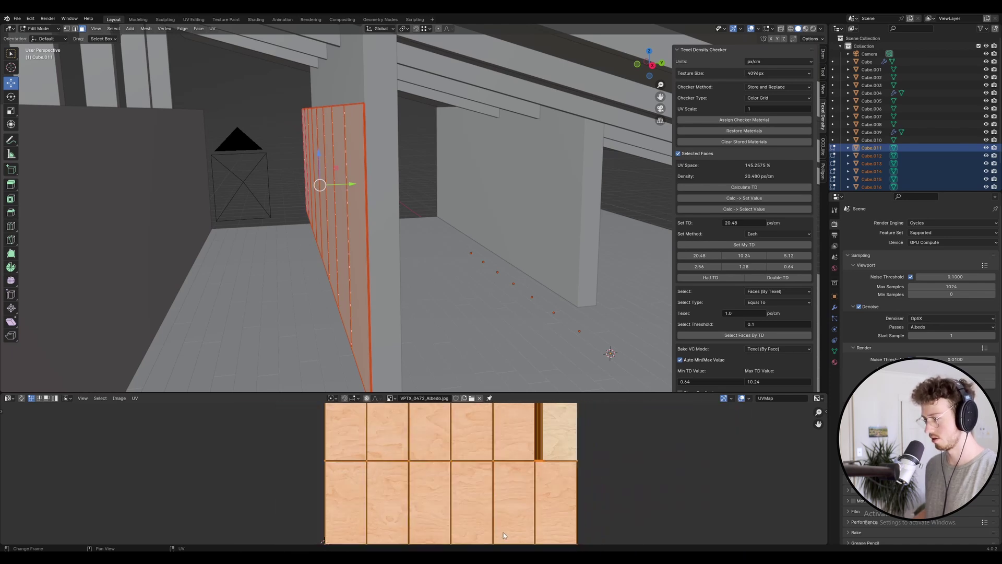
pyautogui.click(753, 245)
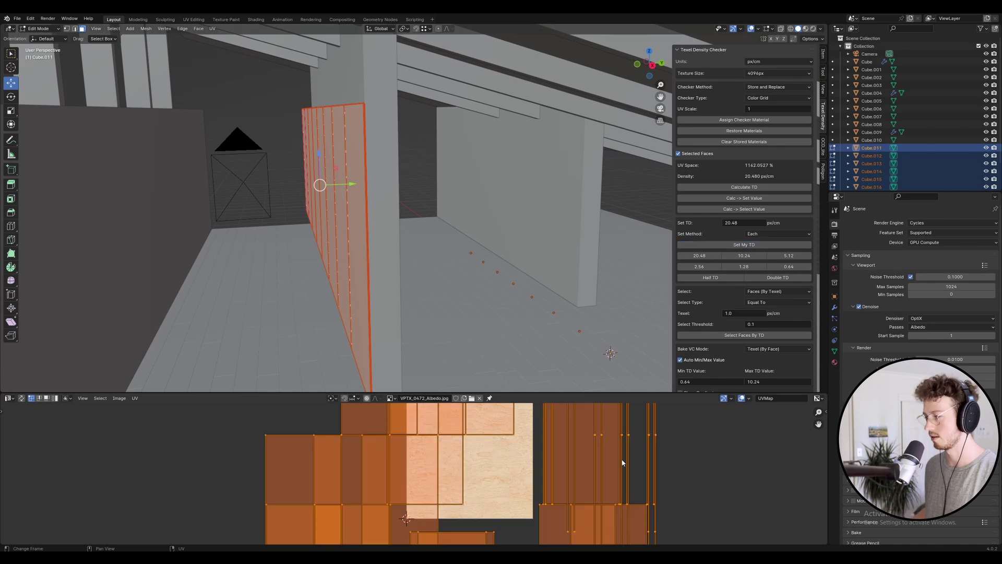
pyautogui.click(643, 457)
pyautogui.press('Tab')
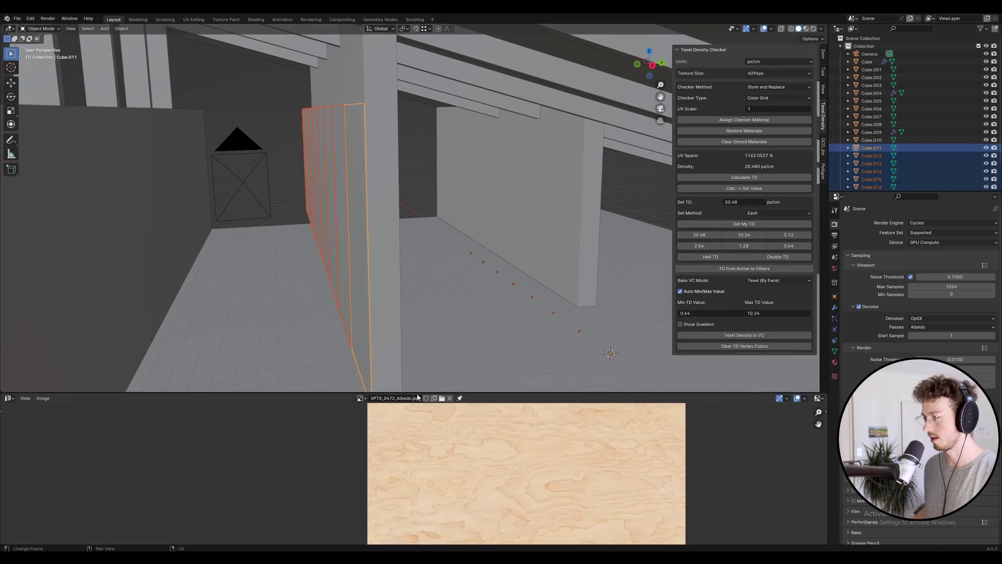
pyautogui.hotkey('ctrl', 's')
# Step: Isolate the plywood sheets in local view and examine their wood grain with rendered viewport shading
pyautogui.moveTo(316, 171); pyautogui.dragTo(331, 165, button='middle')
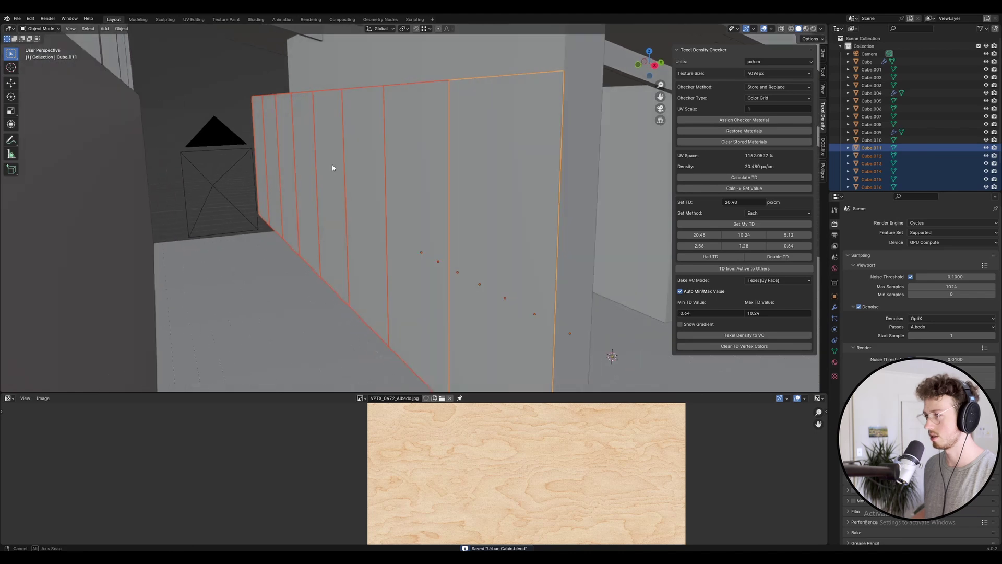
pyautogui.press('KP_Divide')
pyautogui.scroll(4, 434, 168)
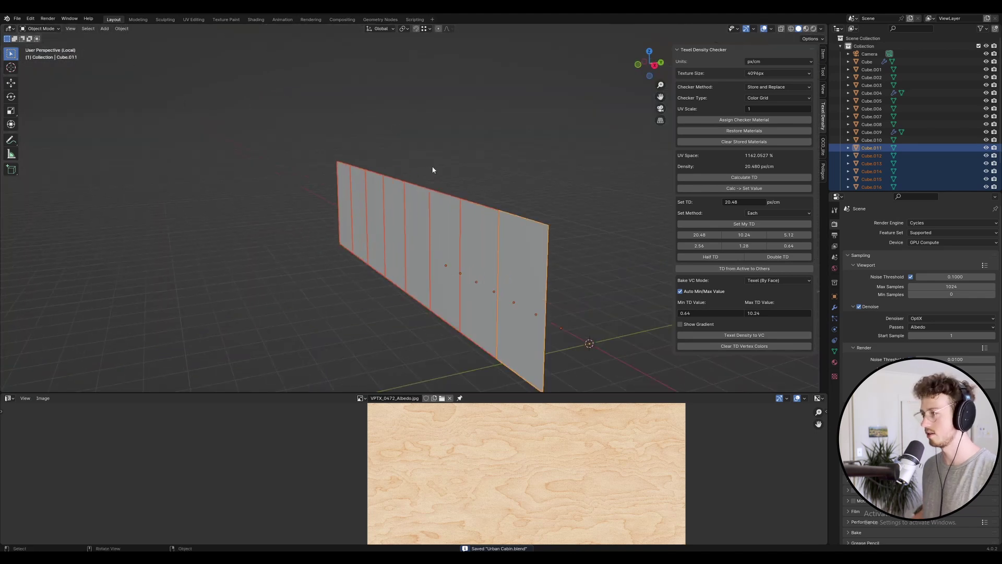
pyautogui.moveTo(433, 168); pyautogui.dragTo(508, 159, button='middle')
pyautogui.click(508, 159)
pyautogui.scroll(-4, 508, 158)
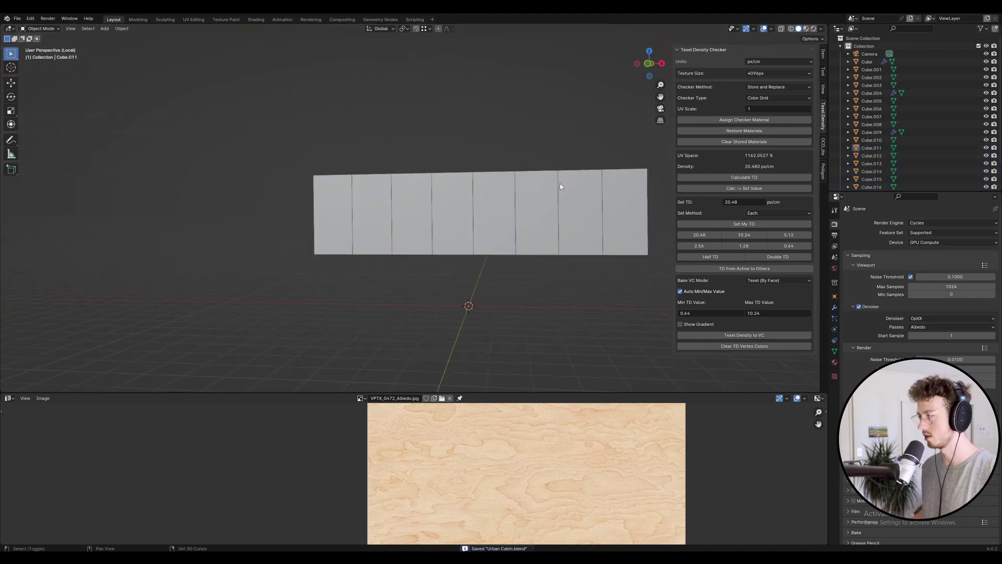
pyautogui.click(814, 29)
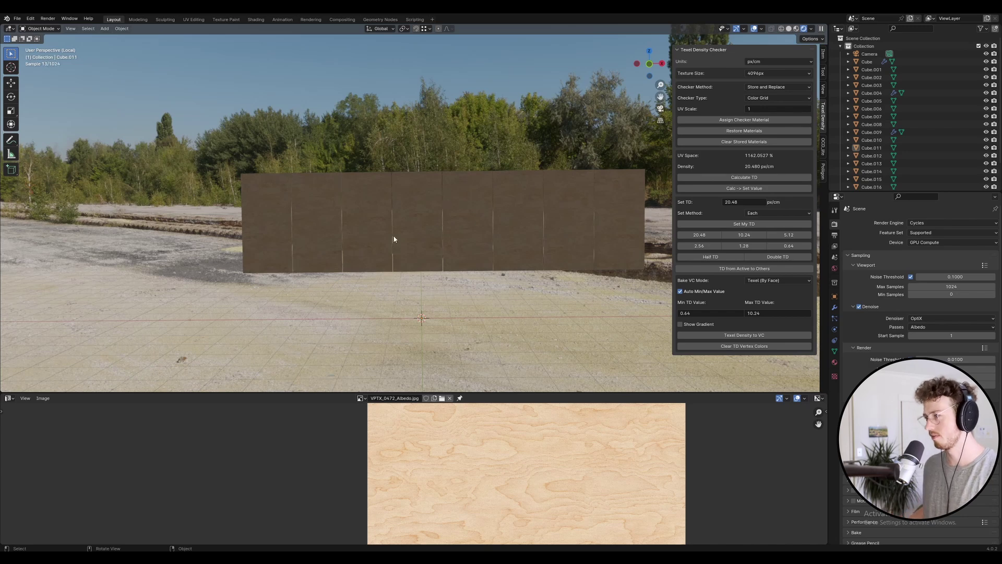
pyautogui.moveTo(249, 221); pyautogui.dragTo(398, 177, button='middle')
pyautogui.scroll(3, 399, 175)
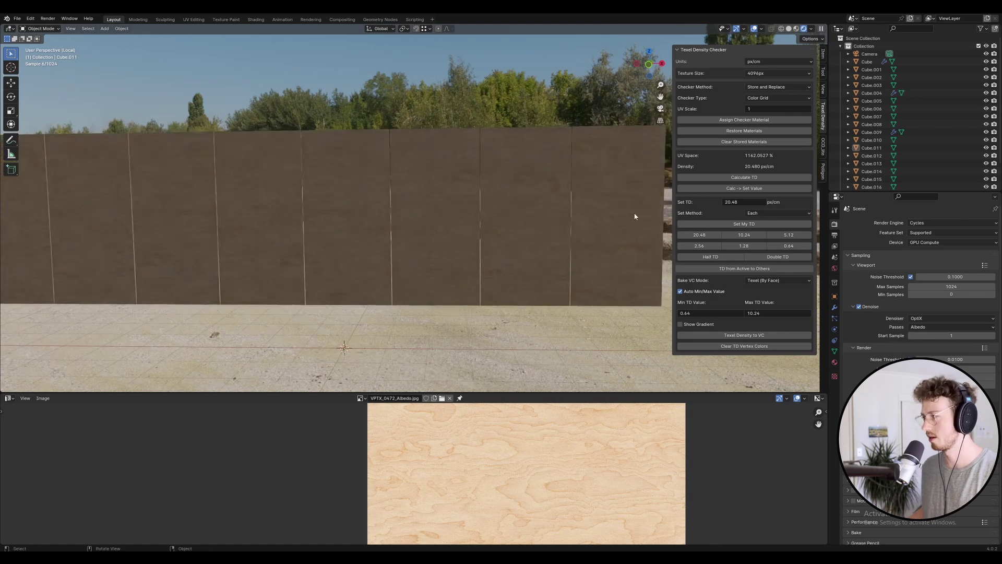
pyautogui.scroll(1, 640, 194)
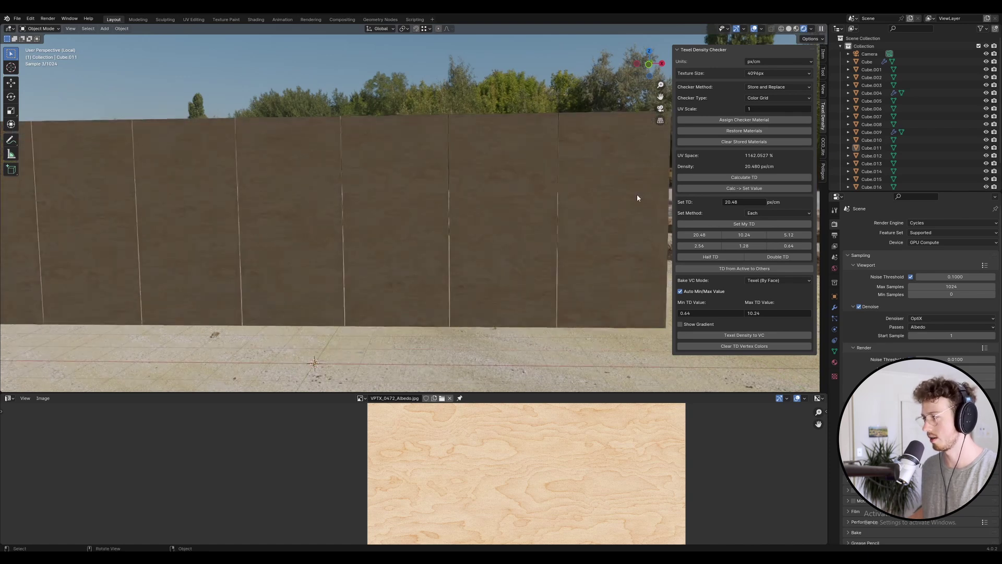
pyautogui.scroll(-3, 637, 195)
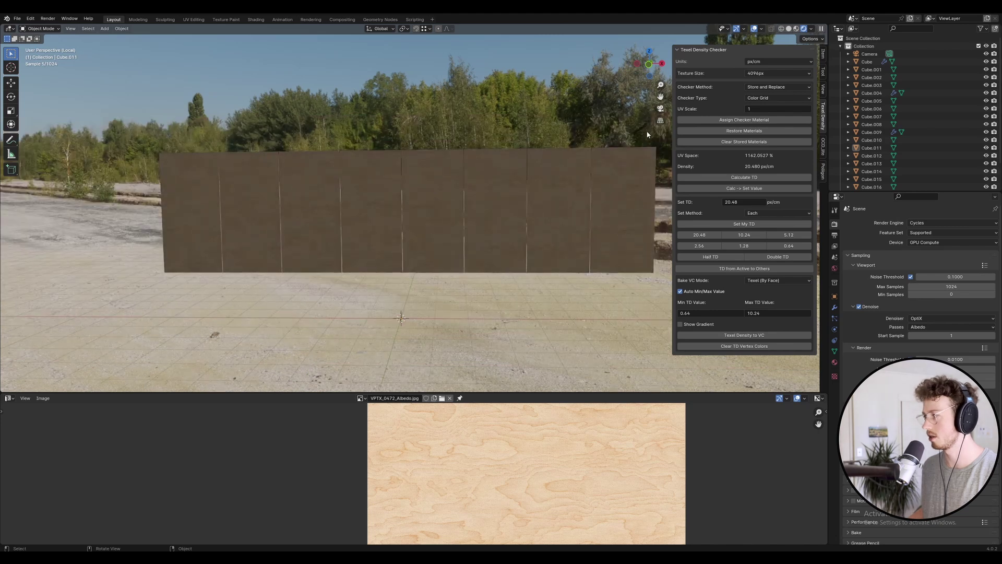
# Step: Select all the sheets and rotate their UVs by 90° to turn the plywood grain direction
pyautogui.moveTo(647, 129); pyautogui.dragTo(189, 186)
pyautogui.press('Tab')
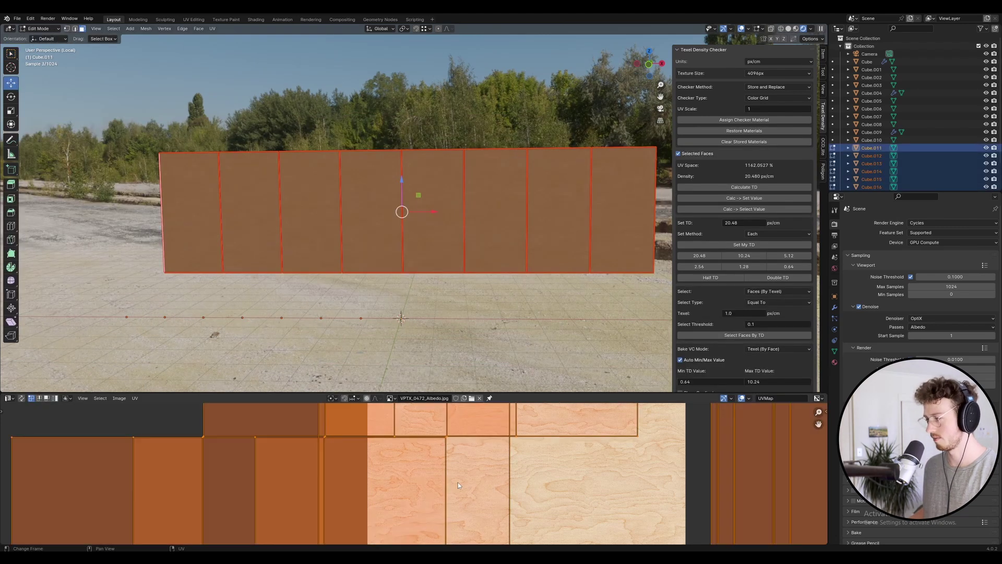
pyautogui.write('a')
pyautogui.write('r90')
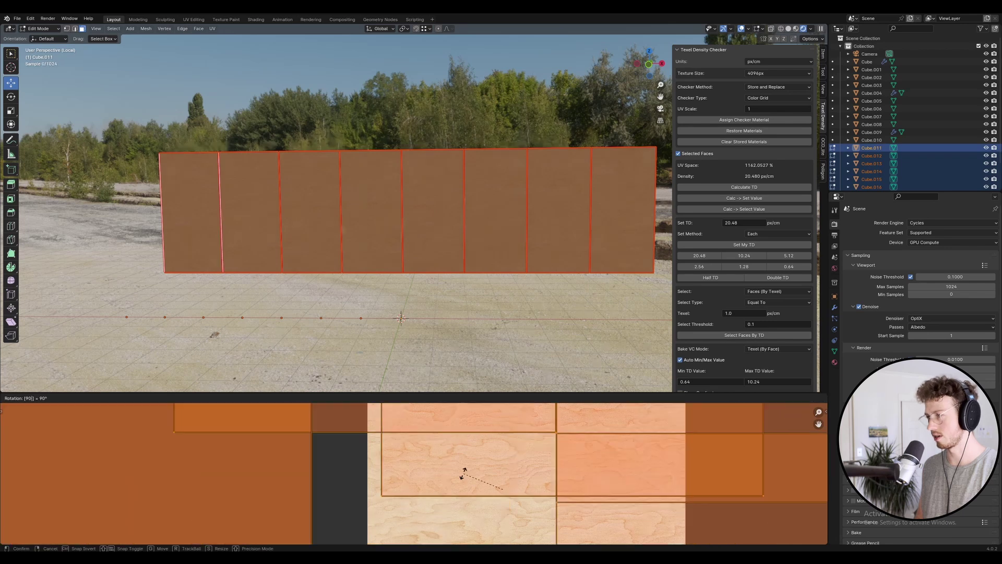
pyautogui.press('Return')
pyautogui.press('Tab')
pyautogui.press('KP_Decimal')
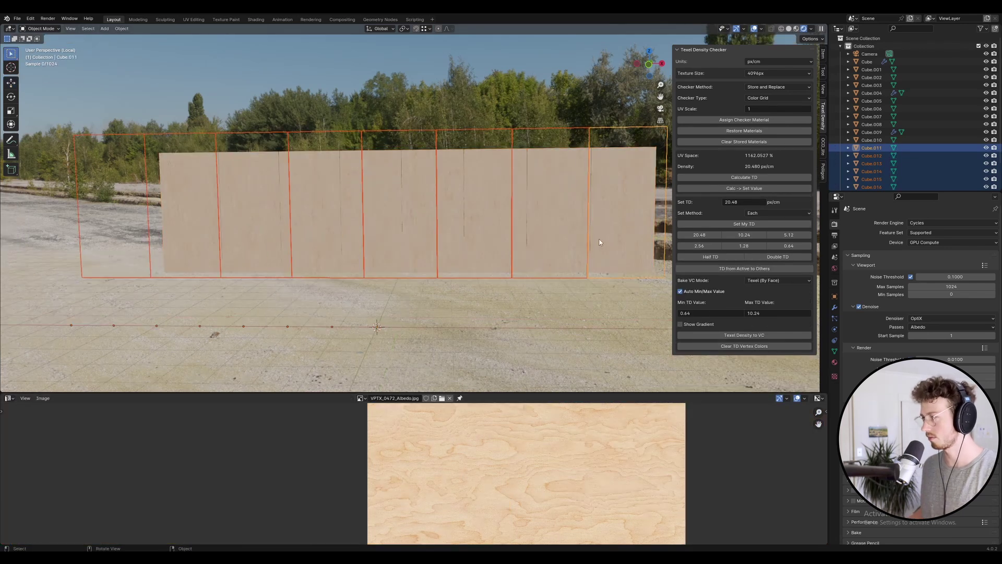
pyautogui.click(518, 330)
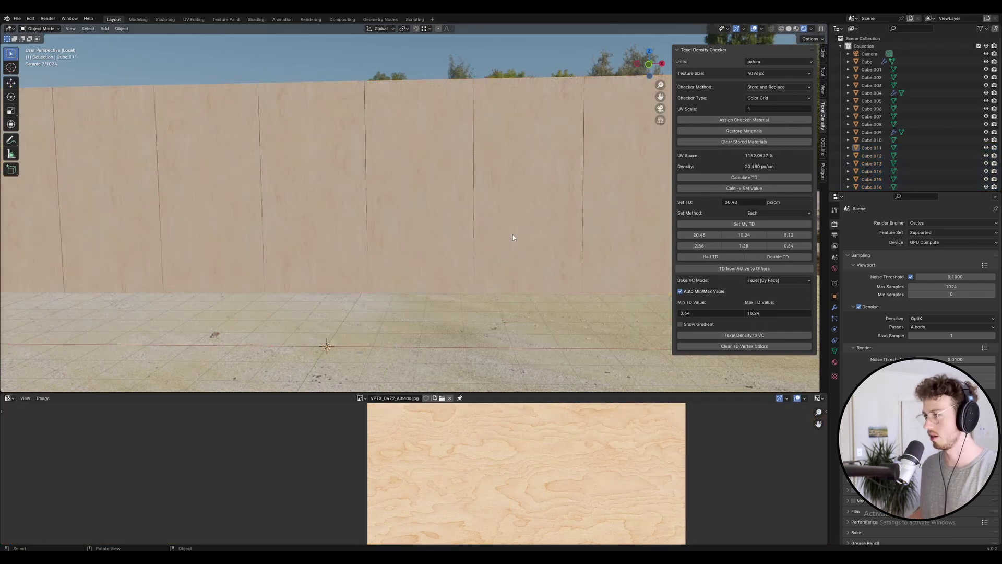
pyautogui.scroll(-3, 492, 224)
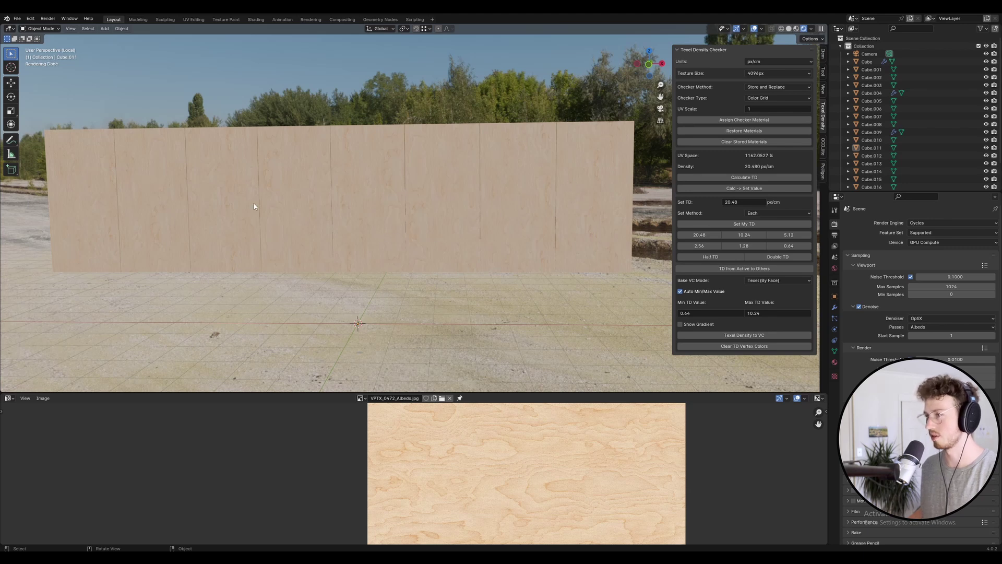
# Step: Edit the fifth sheet from the row's left end and move its UV island about 0.18 in X and -0.25 in Y
pyautogui.click(372, 210)
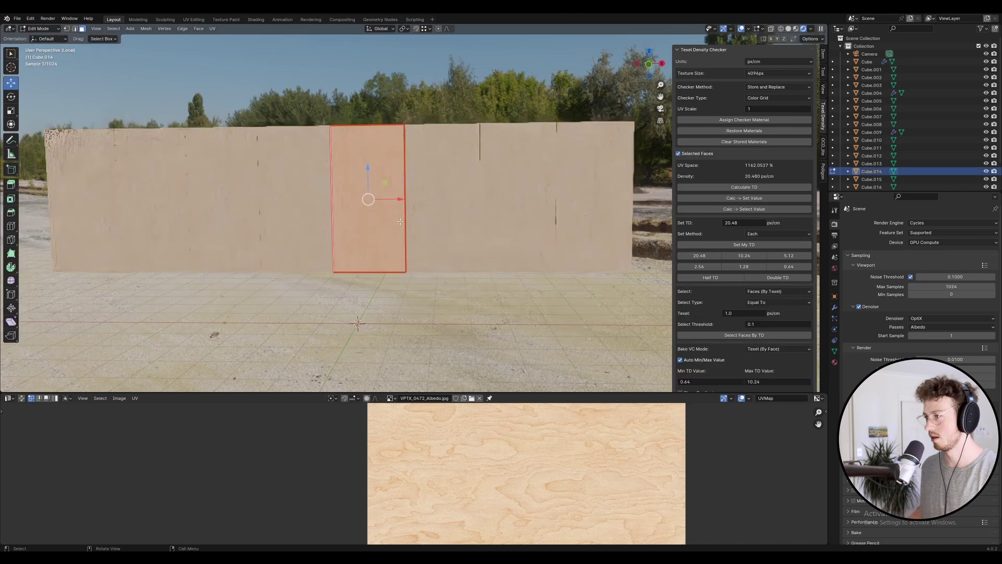
pyautogui.press('Tab')
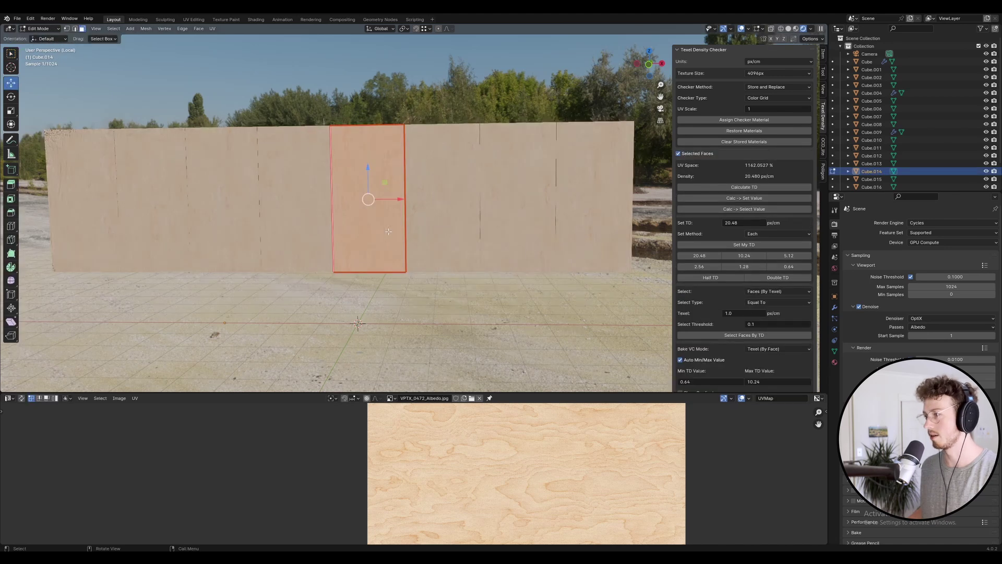
pyautogui.press('Tab')
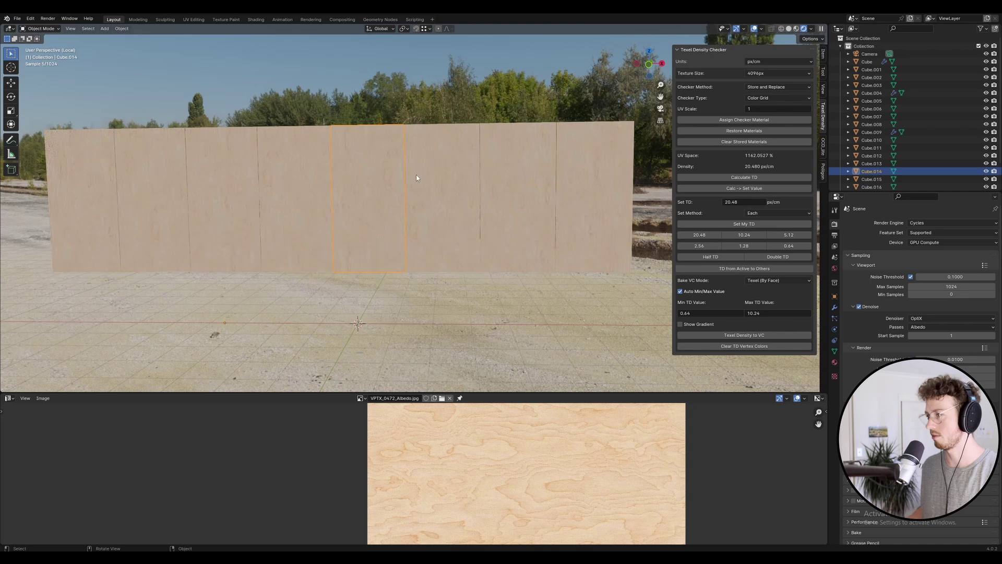
pyautogui.press('Tab')
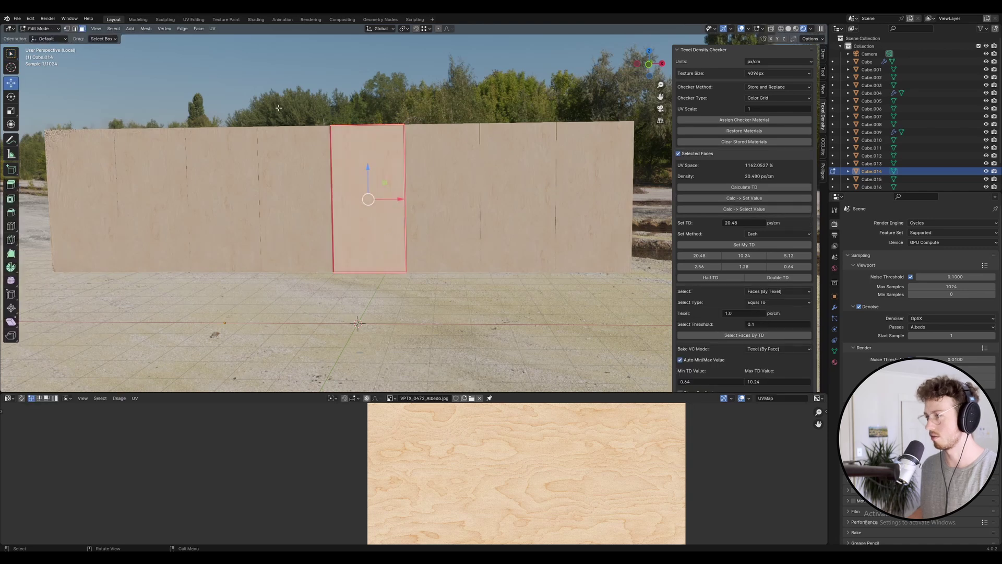
pyautogui.scroll(-9, 349, 458)
pyautogui.scroll(5, 404, 437)
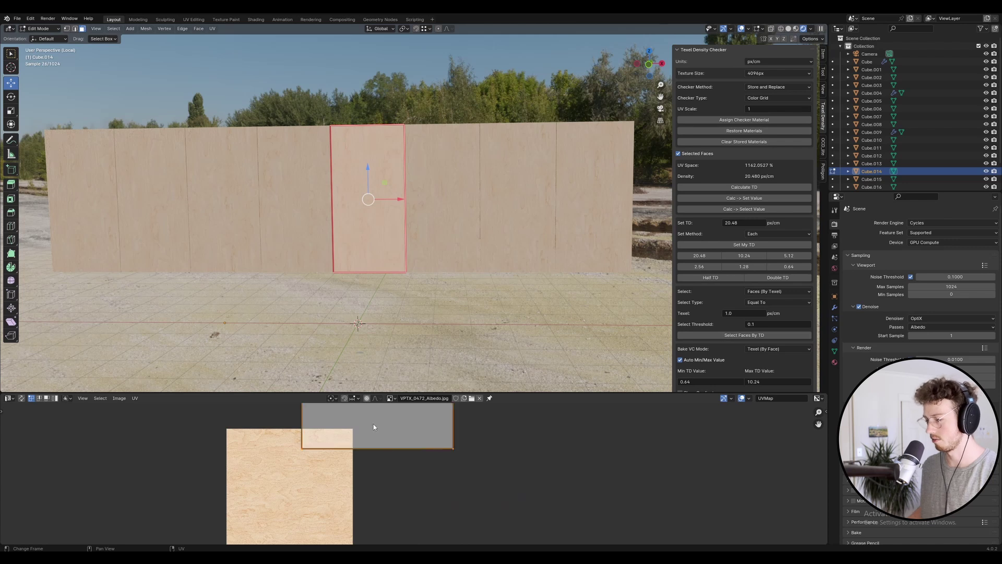
pyautogui.moveTo(416, 445); pyautogui.dragTo(431, 483, button='middle')
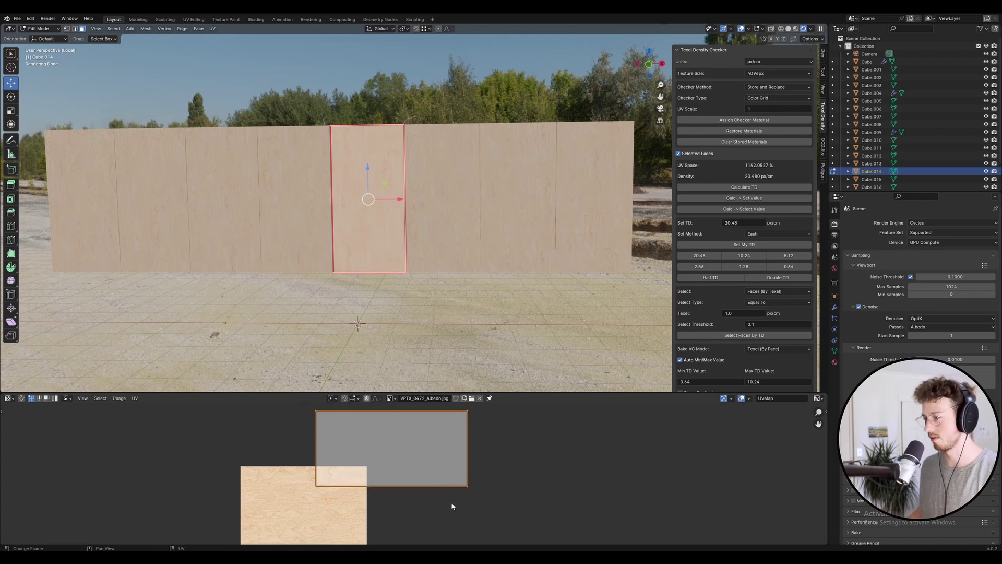
pyautogui.press('g')
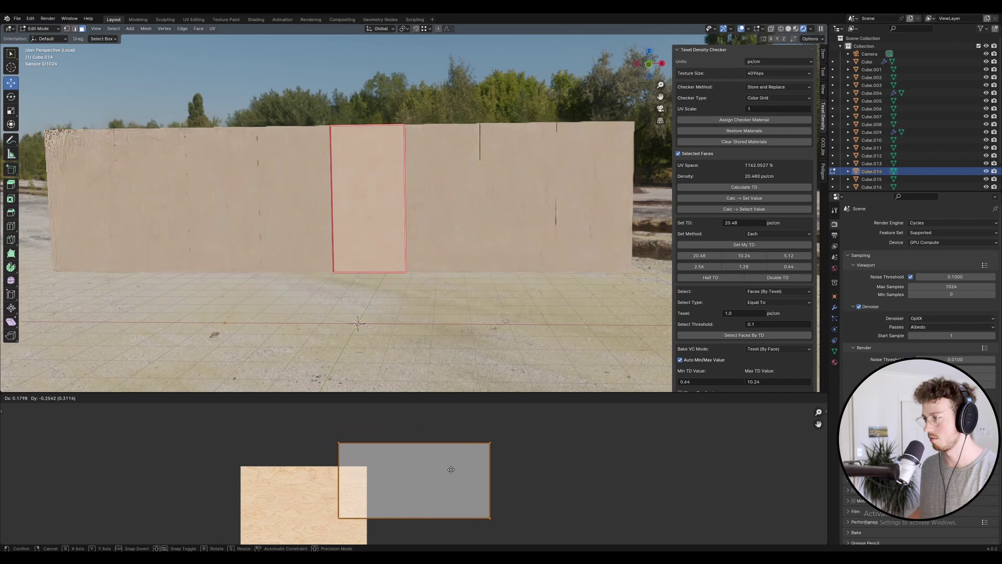
pyautogui.click(452, 472)
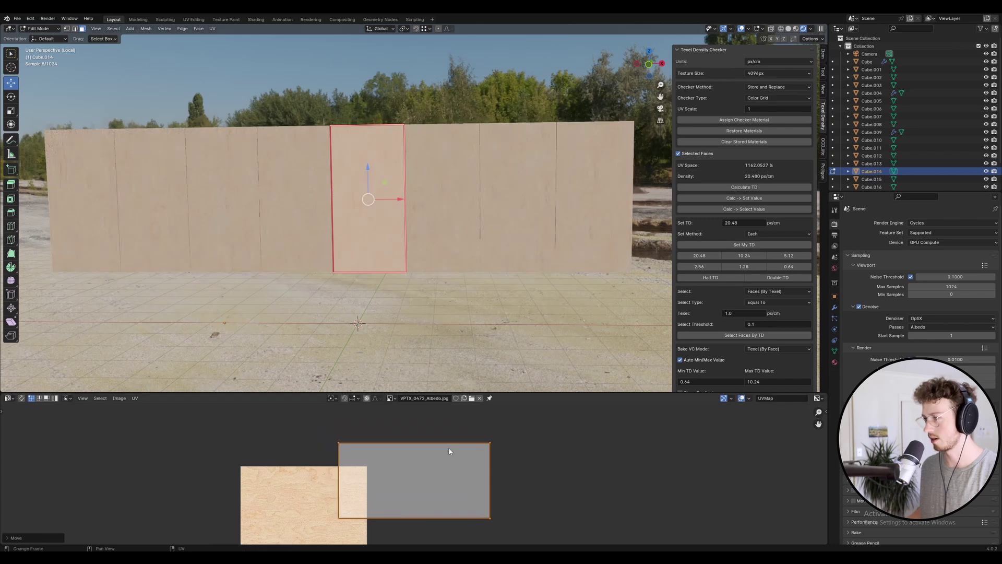
# Step: Reposition the fifth sheet's UV island again, ending with a move of about -0.09 in X and 0.68 in Y, and return to Object Mode
pyautogui.press('g')
pyautogui.click(452, 467)
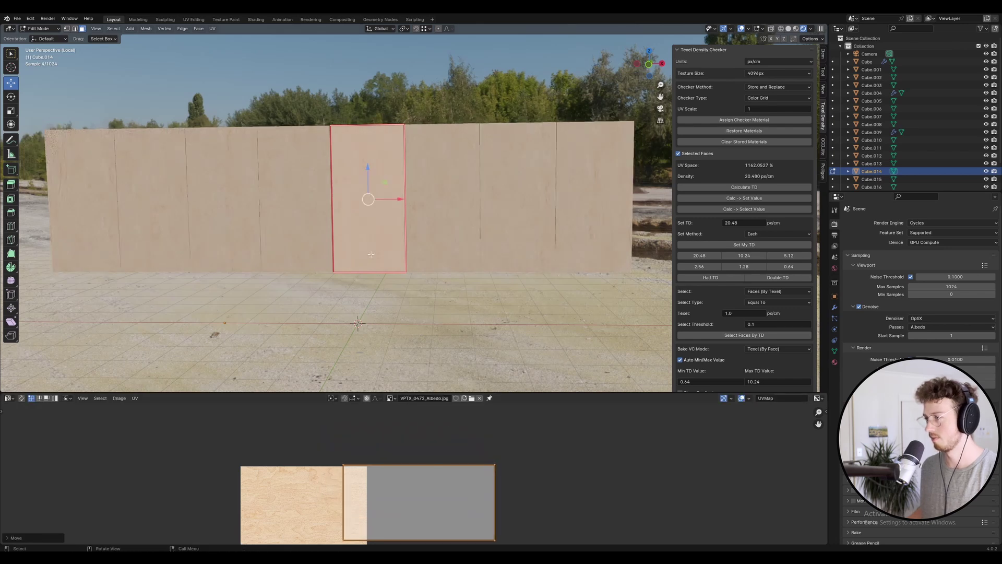
pyautogui.press('g')
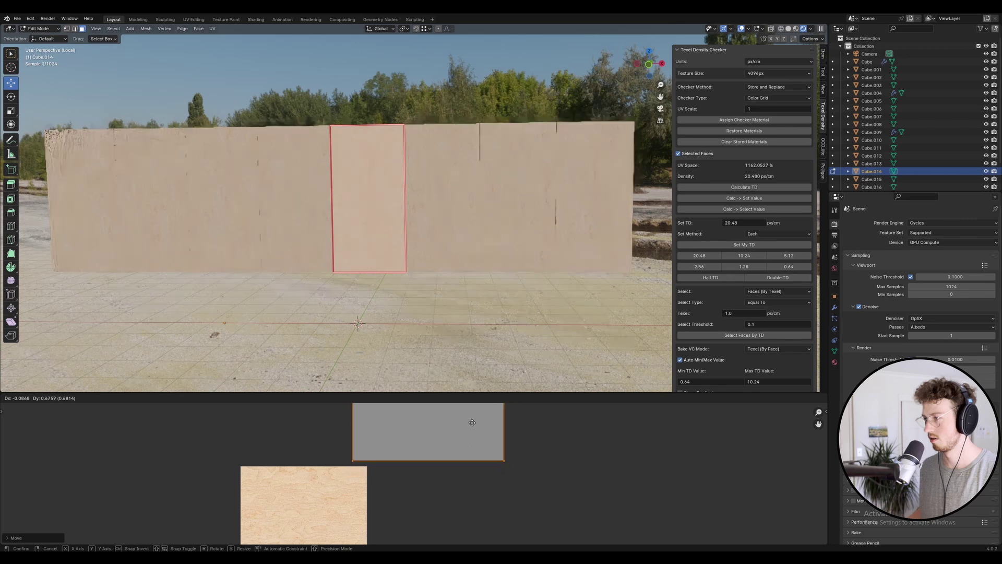
pyautogui.click(472, 422)
pyautogui.press('Tab')
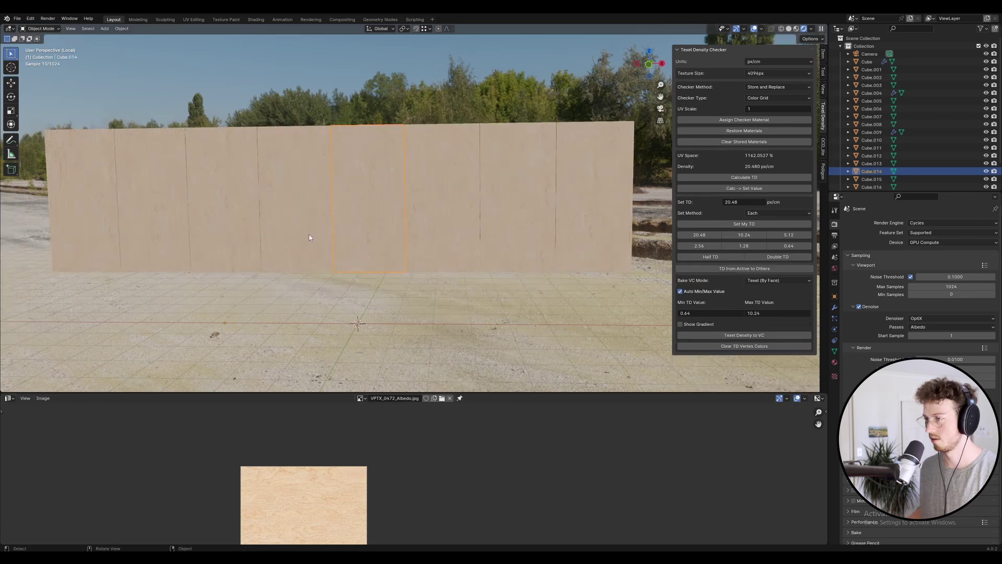
# Step: Edit the fourth sheet from the row's left end, move its UV island about -0.05 in X and 0.54 in Y, and save the file
pyautogui.click(296, 229)
pyautogui.press('Tab')
pyautogui.press('g')
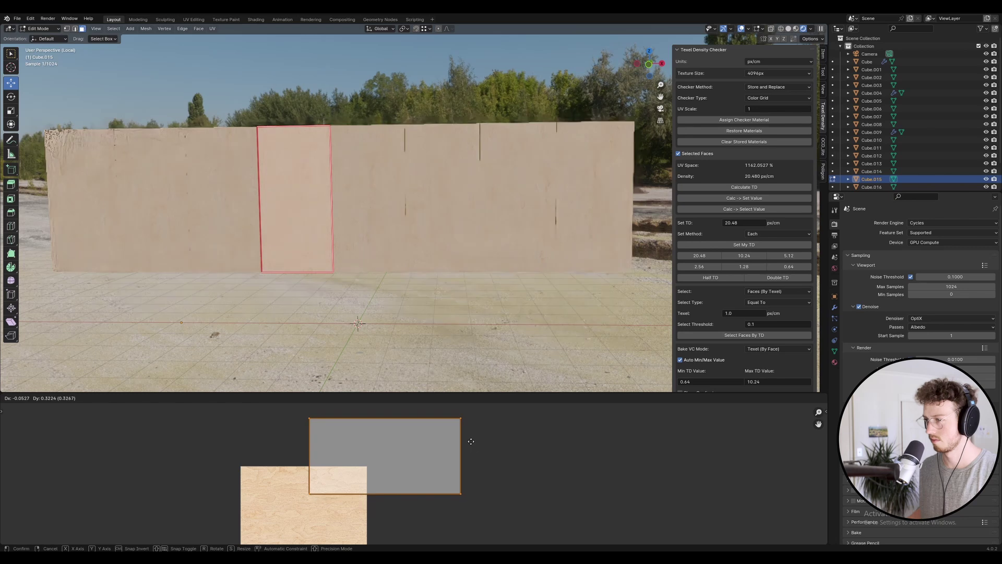
pyautogui.click(472, 413)
pyautogui.press('Tab')
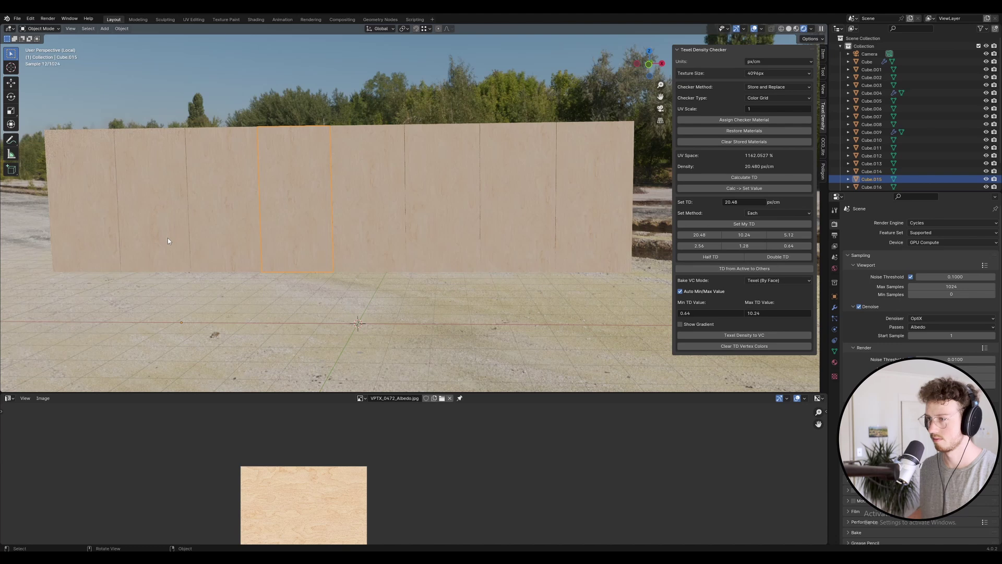
pyautogui.press('Tab')
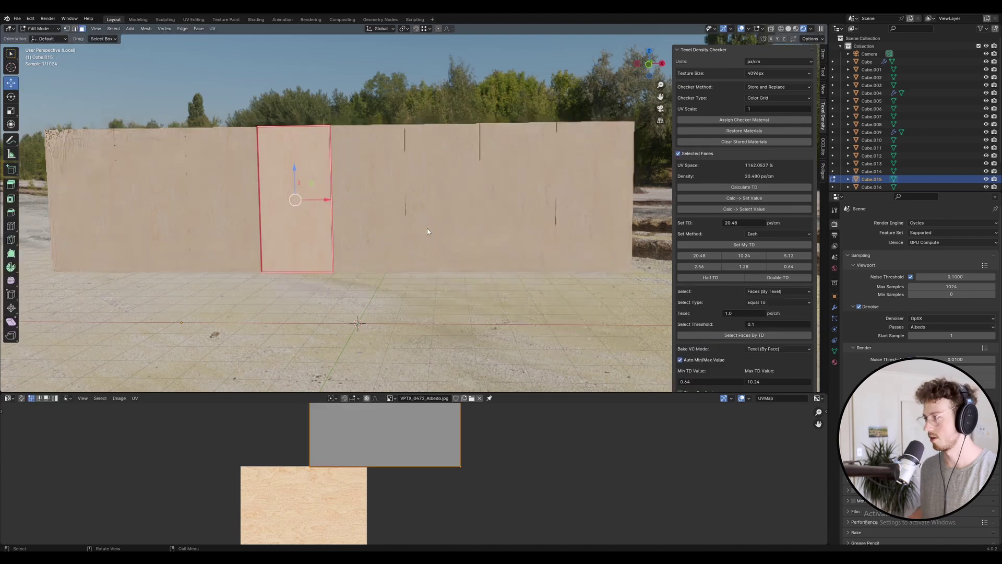
pyautogui.press('Tab')
pyautogui.hotkey('ctrl', 's')
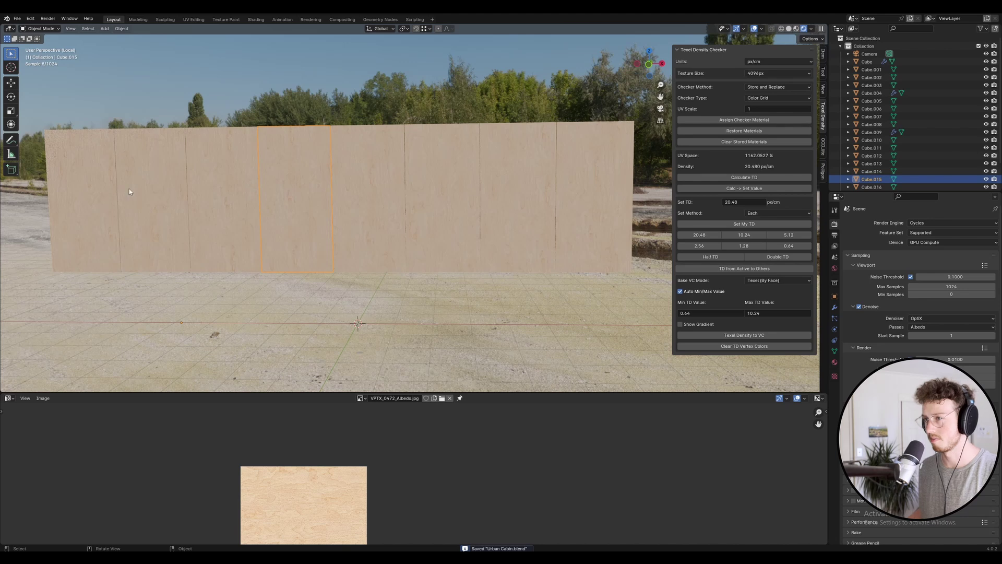
# Step: Edit the second sheet from the row's left end, move its UV island away from the texture image, and save the file
pyautogui.click(164, 181)
pyautogui.press('Tab')
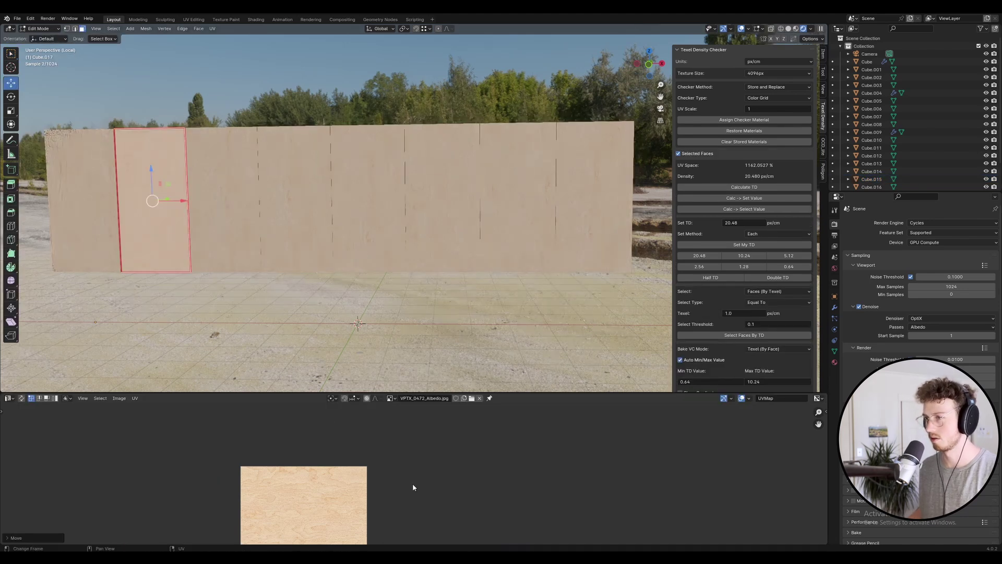
pyautogui.press('Tab')
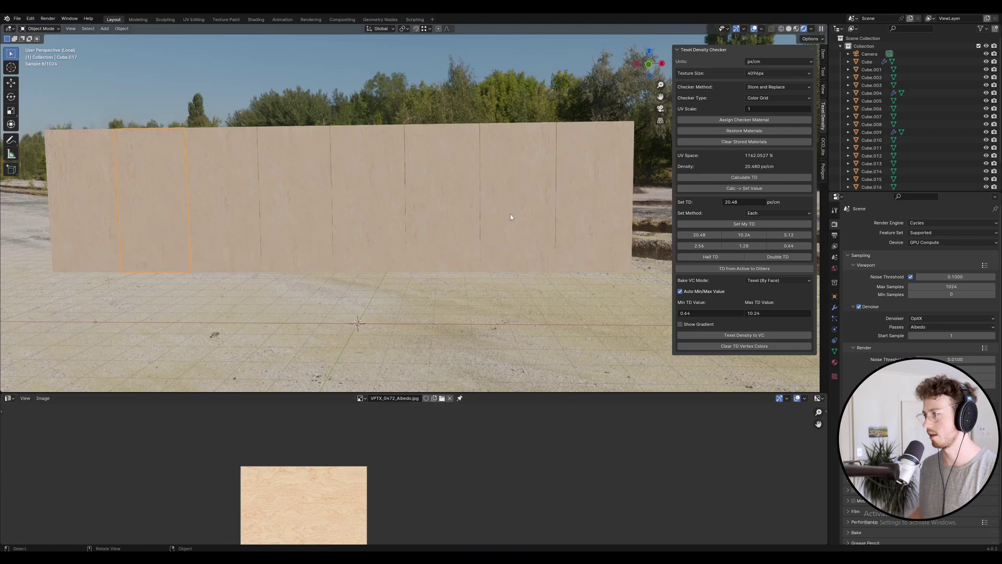
pyautogui.hotkey('ctrl', 's')
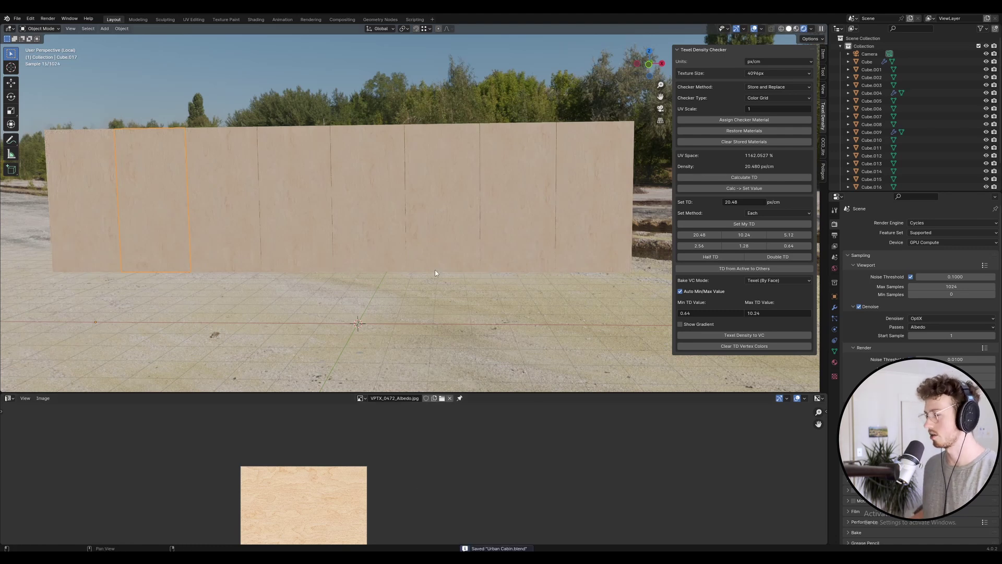
# Step: Return to the full scene in solid shading and select all the plywood sheets in the corridor row
pyautogui.press('z')
pyautogui.press('KP_Divide')
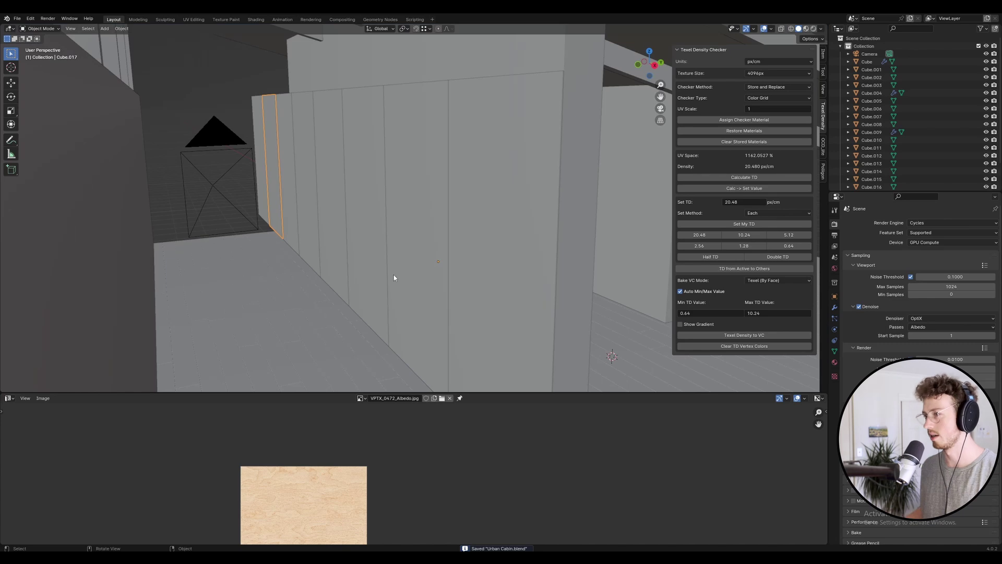
pyautogui.moveTo(394, 278); pyautogui.dragTo(347, 276, button='middle')
pyautogui.keyDown('shift'); pyautogui.click(407, 182); pyautogui.keyUp('shift')
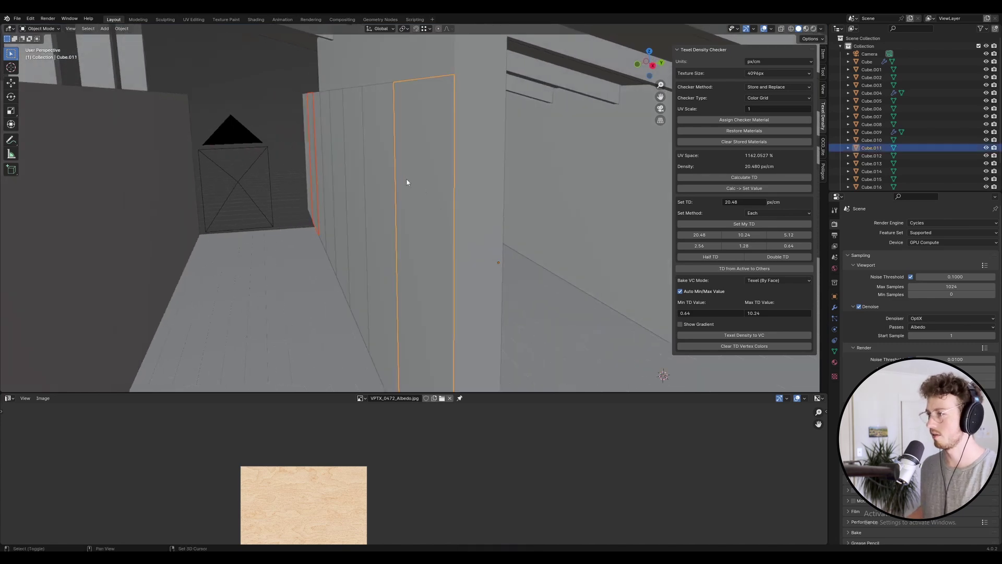
pyautogui.keyDown('shift'); pyautogui.click(370, 165); pyautogui.keyUp('shift')
pyautogui.keyDown('shift'); pyautogui.click(349, 165); pyautogui.keyUp('shift')
pyautogui.keyDown('shift'); pyautogui.click(338, 164); pyautogui.keyUp('shift')
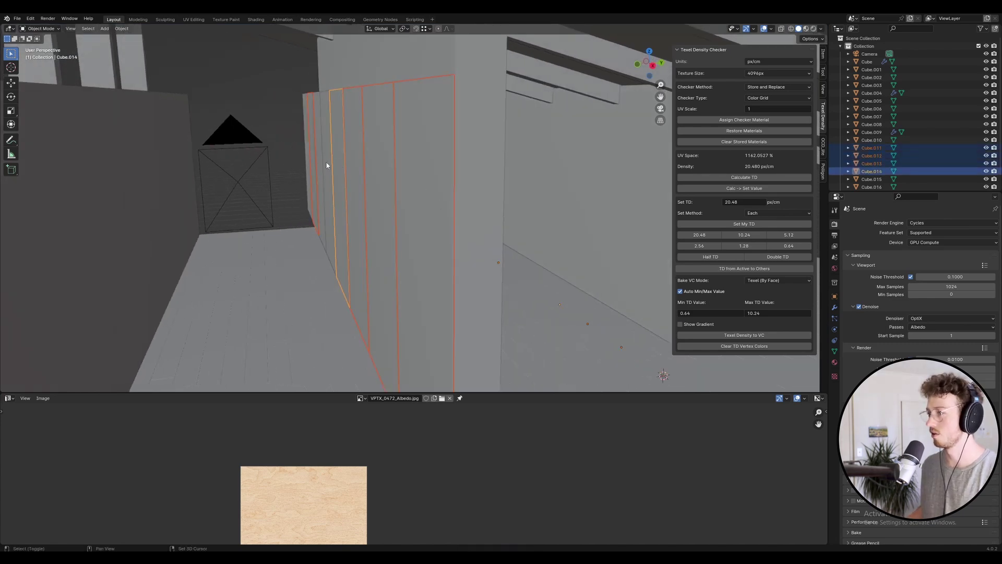
pyautogui.keyDown('shift'); pyautogui.click(322, 164); pyautogui.keyUp('shift')
pyautogui.keyDown('shift'); pyautogui.click(314, 166); pyautogui.keyUp('shift')
pyautogui.moveTo(251, 144); pyautogui.dragTo(273, 152, button='middle')
# Step: Duplicate the selected sheets, offset the copies along Y, and turn them around the Z axis to face the opposite way
pyautogui.hotkey('shift', 'd')
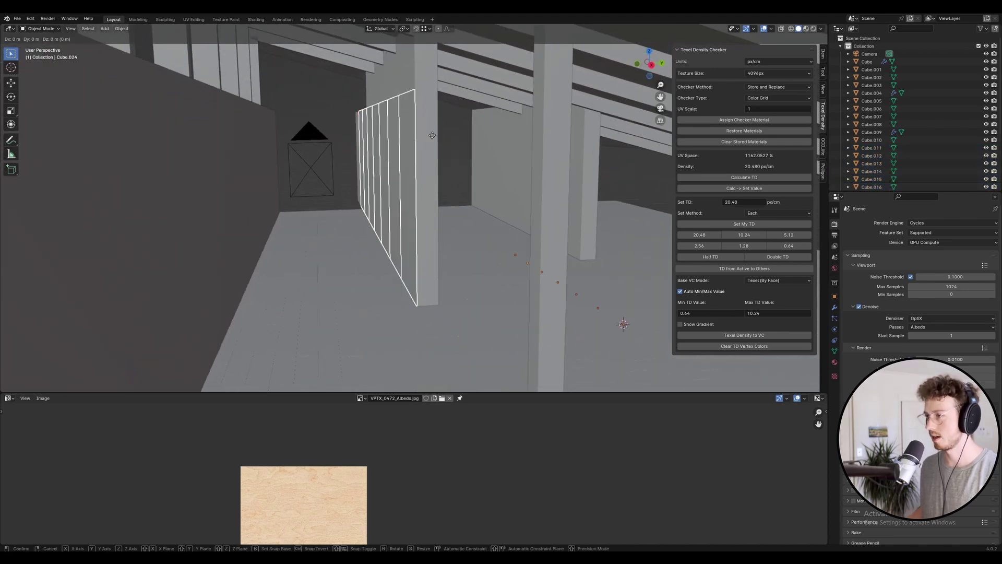
pyautogui.press('x')
pyautogui.press('y')
pyautogui.click(392, 151)
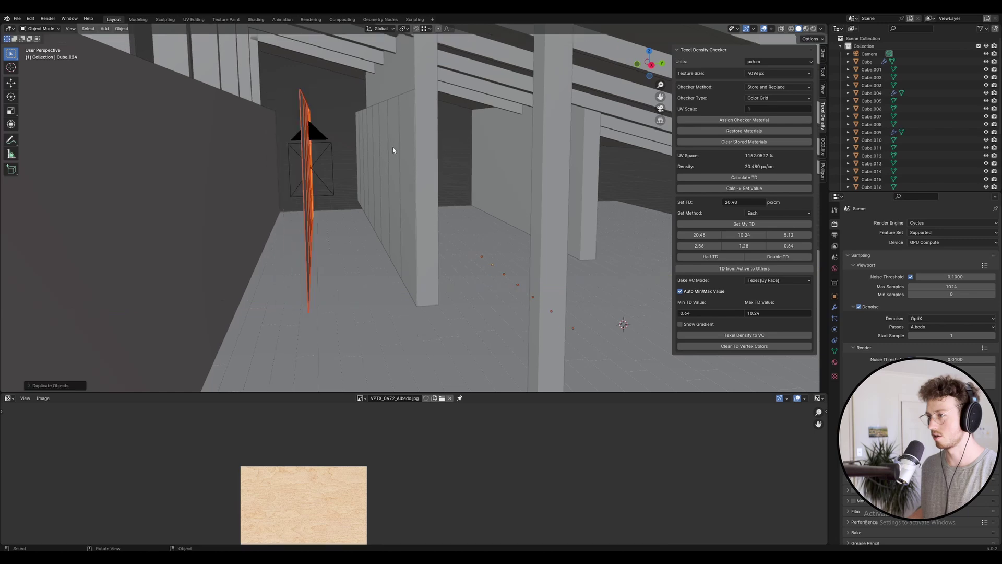
pyautogui.press('r')
pyautogui.press('z')
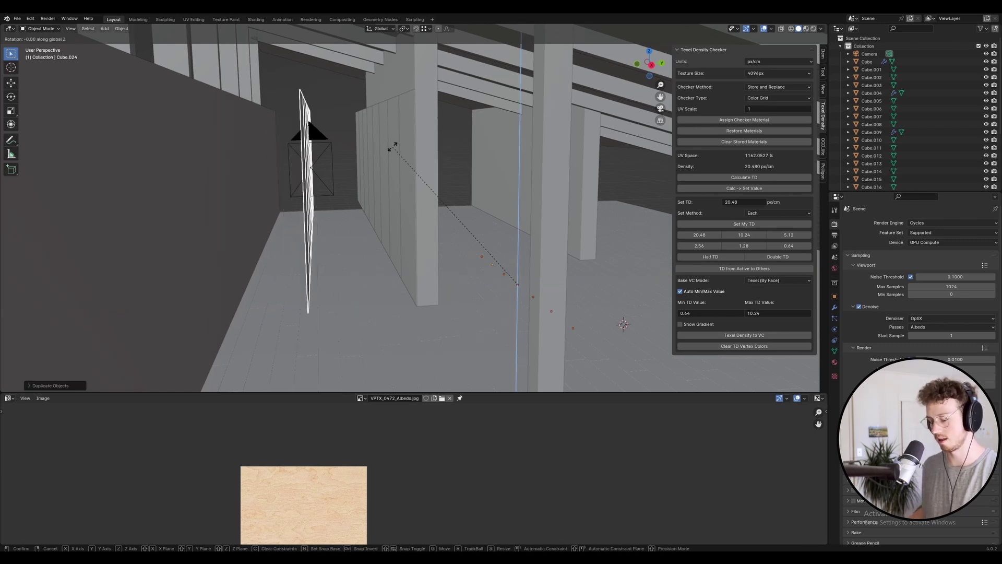
pyautogui.write('90')
pyautogui.press('Return')
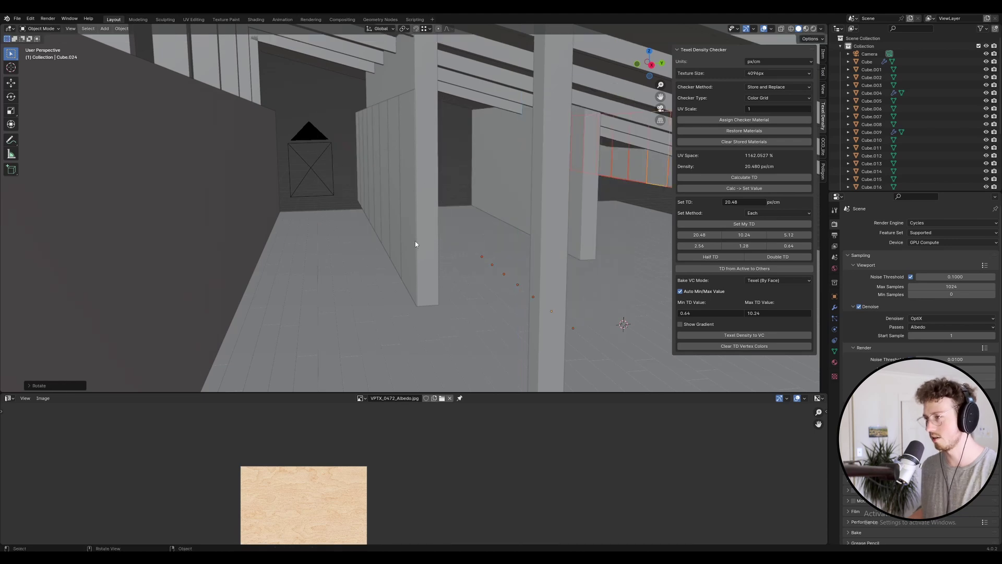
# Step: Move the duplicated row along Y and X to the dark wall on the opposite side of the corridor
pyautogui.press('g')
pyautogui.press('x')
pyautogui.rightClick(436, 243)
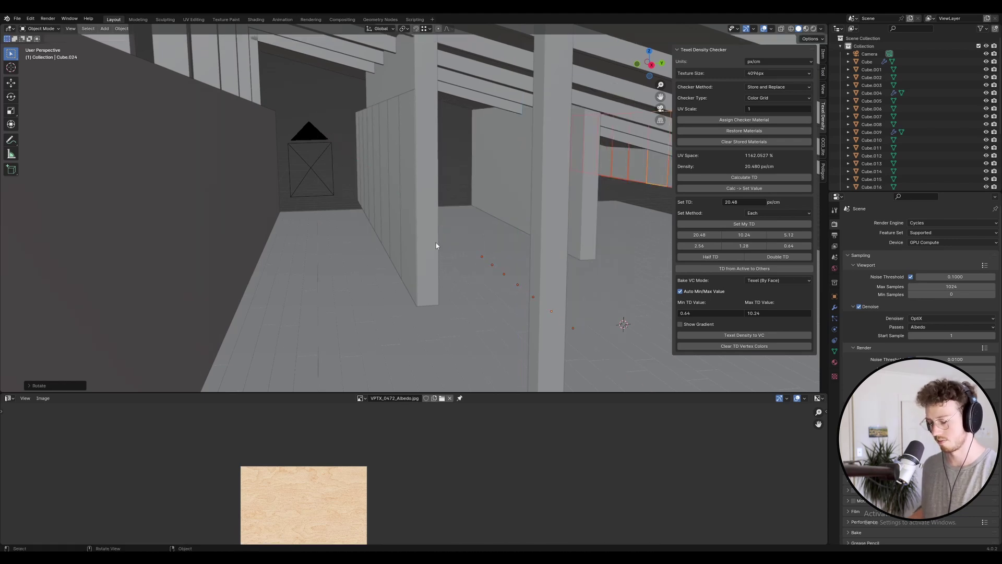
pyautogui.press('g')
pyautogui.press('y')
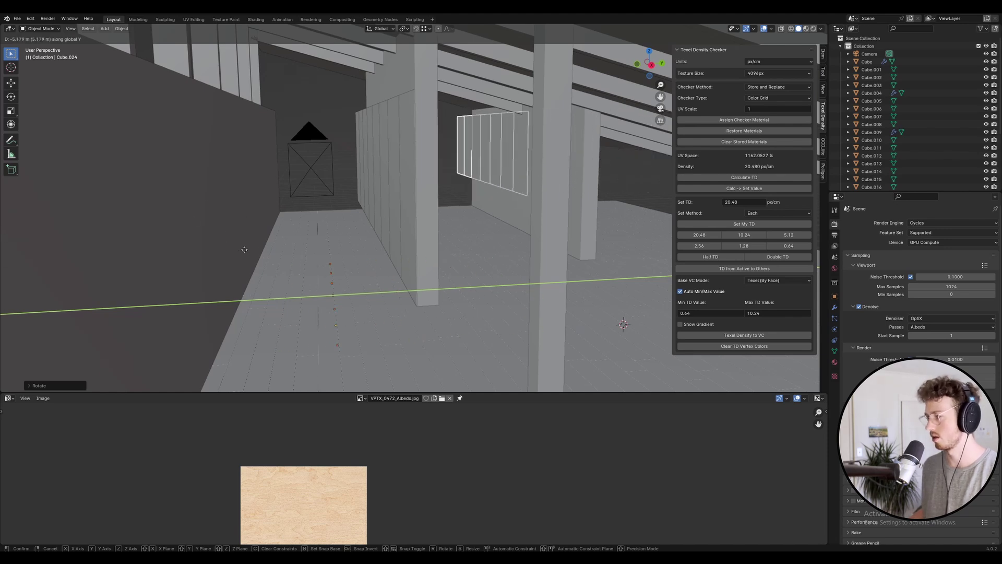
pyautogui.click(311, 201)
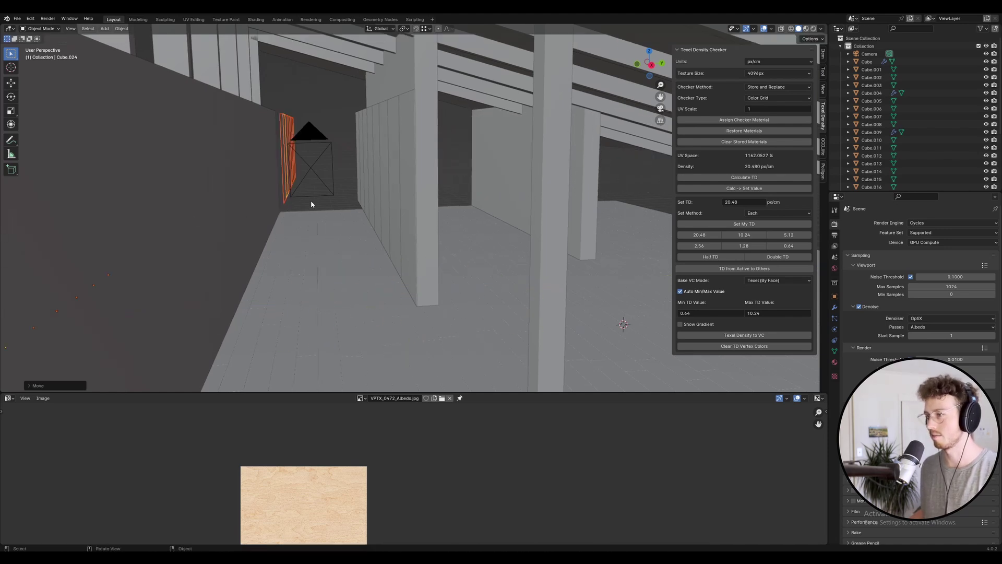
pyautogui.press('g')
pyautogui.press('x')
pyautogui.click(828, 281)
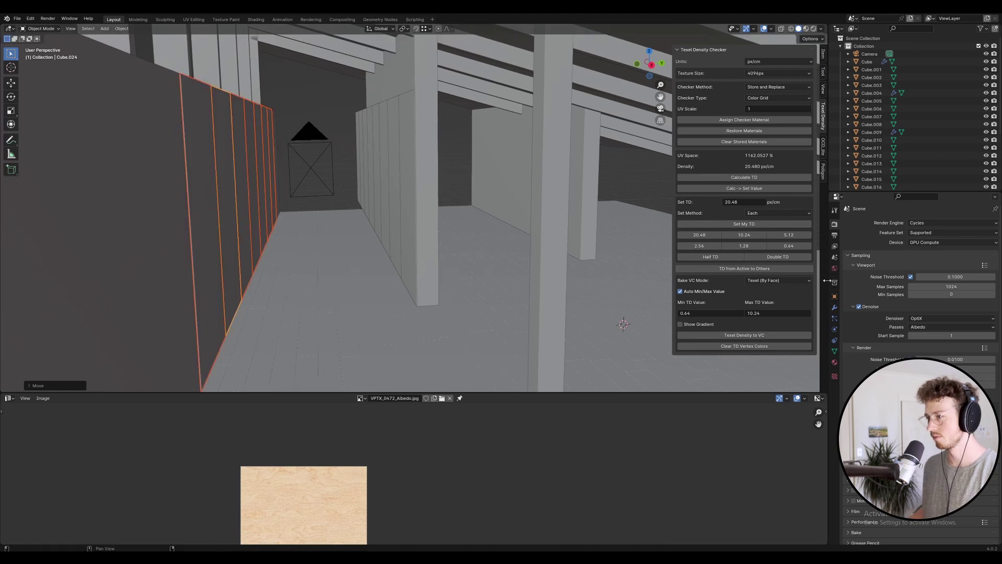
pyautogui.press('g')
pyautogui.press('x')
pyautogui.click(440, 287)
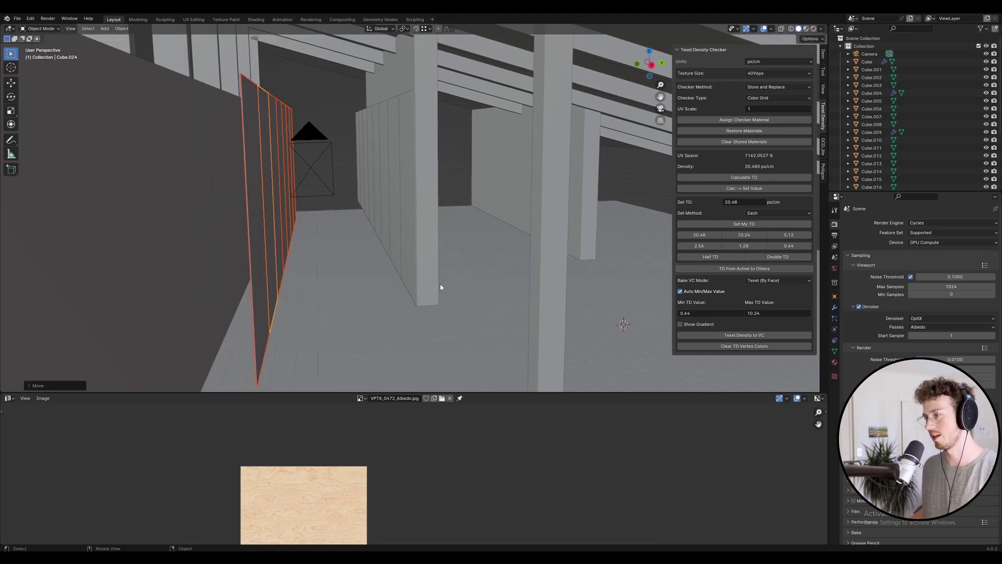
# Step: Shift the duplicated row along Y so the sheets sit against the surface of the dark wall
pyautogui.moveTo(440, 287); pyautogui.dragTo(356, 253, button='middle')
pyautogui.scroll(-7, 308, 171)
pyautogui.scroll(2, 287, 180)
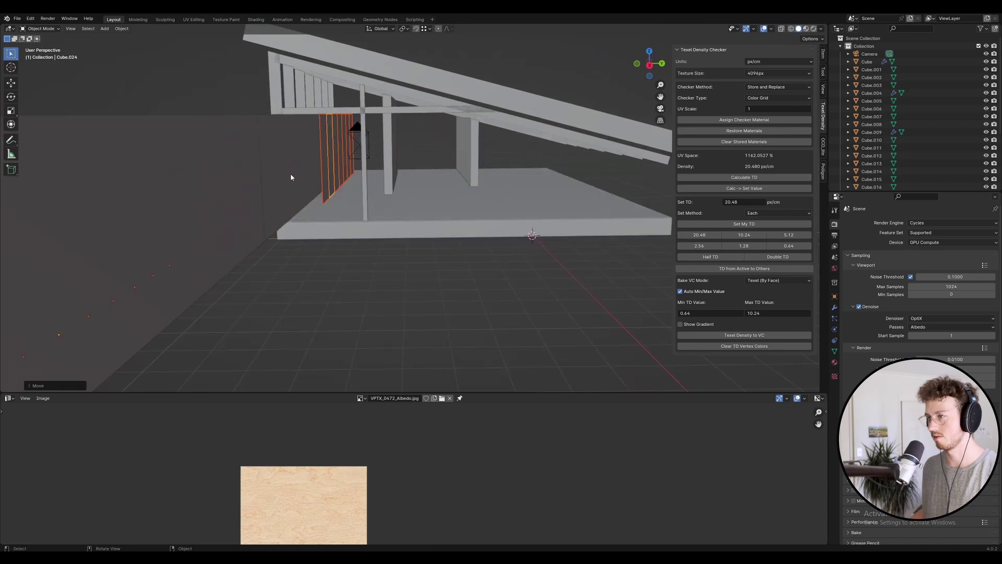
pyautogui.moveTo(306, 210); pyautogui.dragTo(298, 216, button='middle')
pyautogui.press('g')
pyautogui.press('y')
pyautogui.click(265, 240)
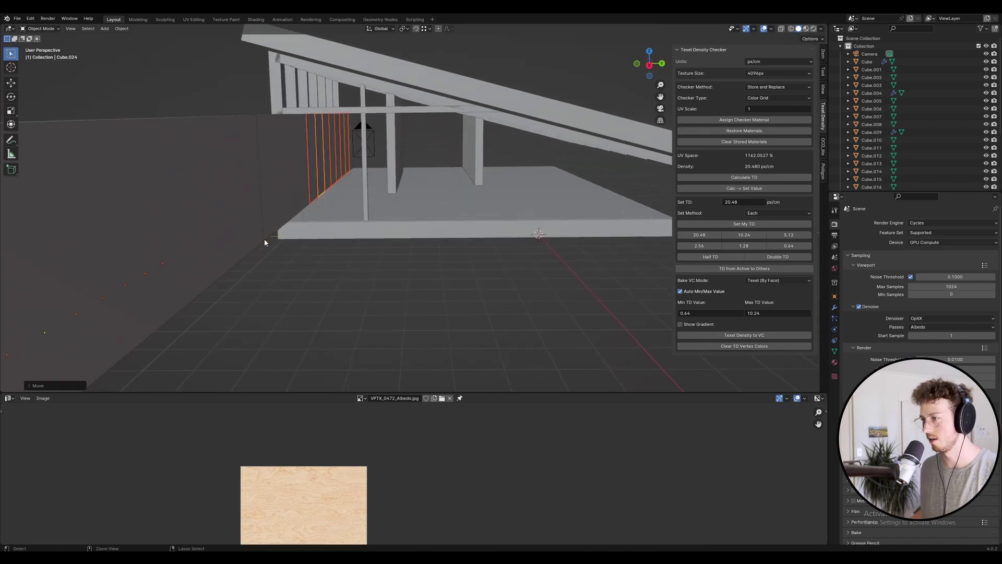
# Step: Slide the row on the dark wall along X toward the corridor's far end
pyautogui.scroll(5, 325, 182)
pyautogui.scroll(4, 313, 219)
pyautogui.scroll(2, 439, 107)
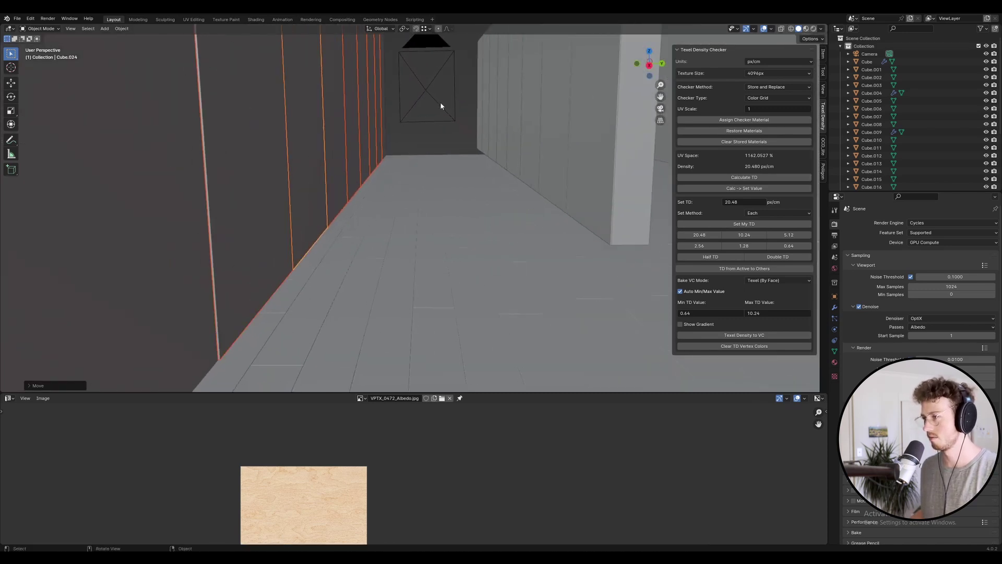
pyautogui.scroll(2, 444, 110)
pyautogui.press('g')
pyautogui.press('x')
pyautogui.click(420, 147)
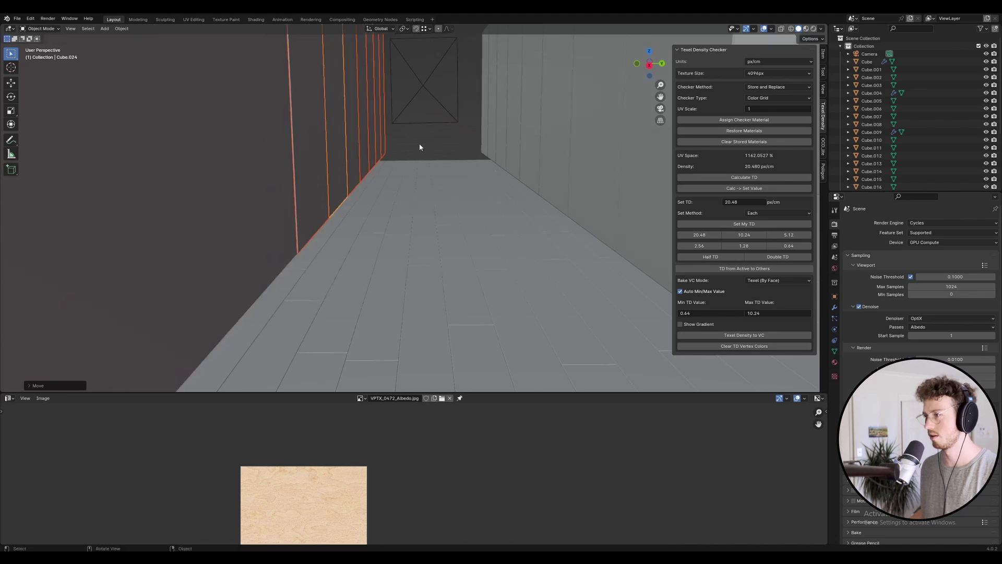
# Step: Duplicate the row on the dark wall and place the copy along X toward the building's open end
pyautogui.moveTo(420, 145); pyautogui.dragTo(439, 140, button='middle')
pyautogui.scroll(-6, 419, 137)
pyautogui.hotkey('shift', 'd')
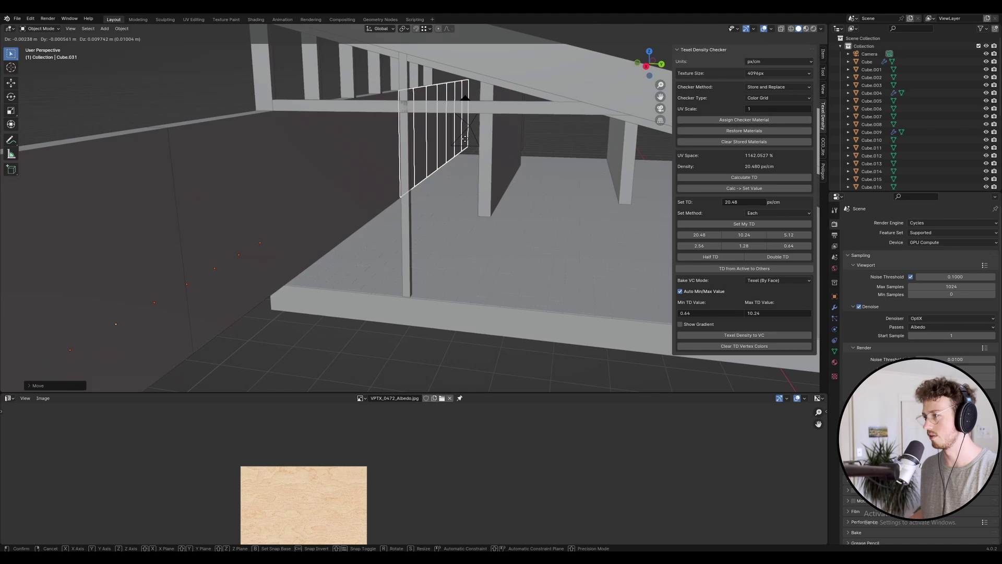
pyautogui.press('y')
pyautogui.press('x')
pyautogui.click(821, 344)
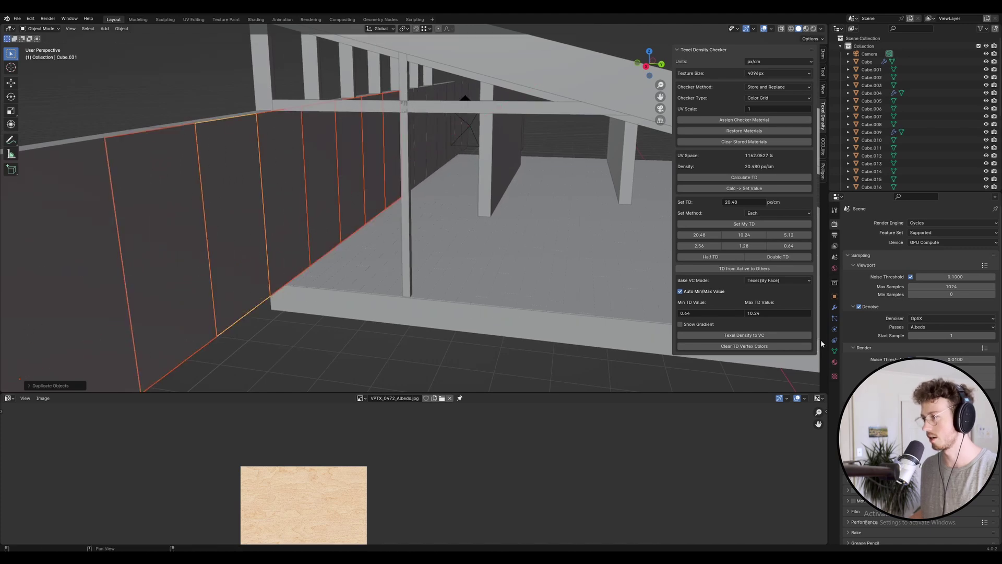
# Step: Adjust the second row along X so that it continues the first row with a narrow gap between them
pyautogui.scroll(4, 412, 173)
pyautogui.press('g')
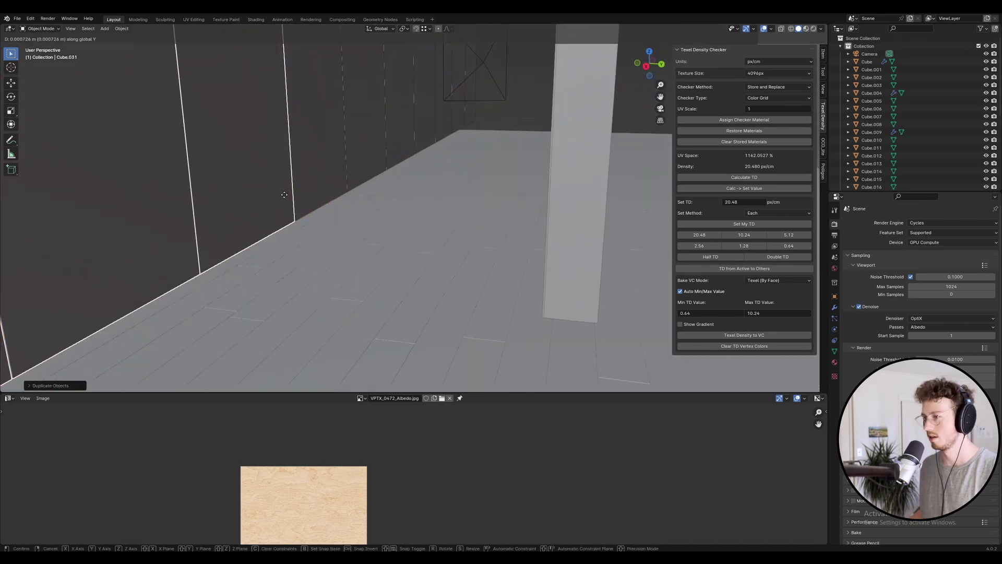
pyautogui.press('x')
pyautogui.click(551, 113)
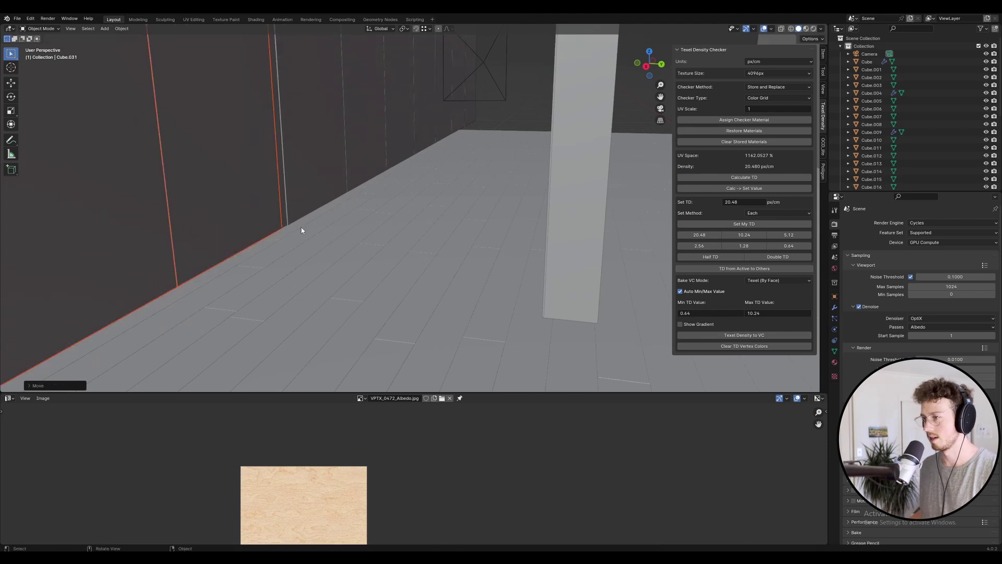
pyautogui.press('g')
pyautogui.press('x')
pyautogui.press('Escape')
pyautogui.press('g')
pyautogui.press('x')
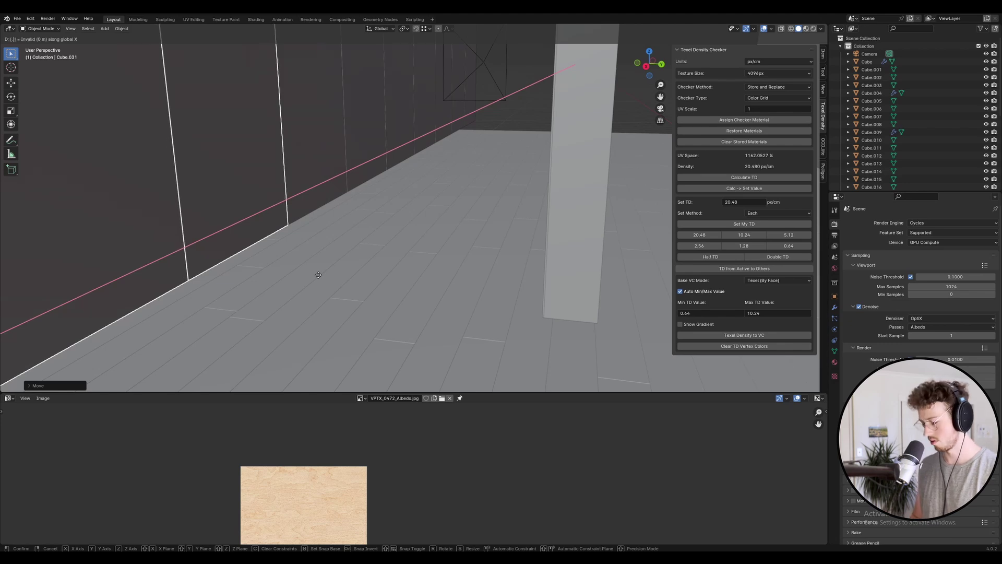
pyautogui.click(319, 278)
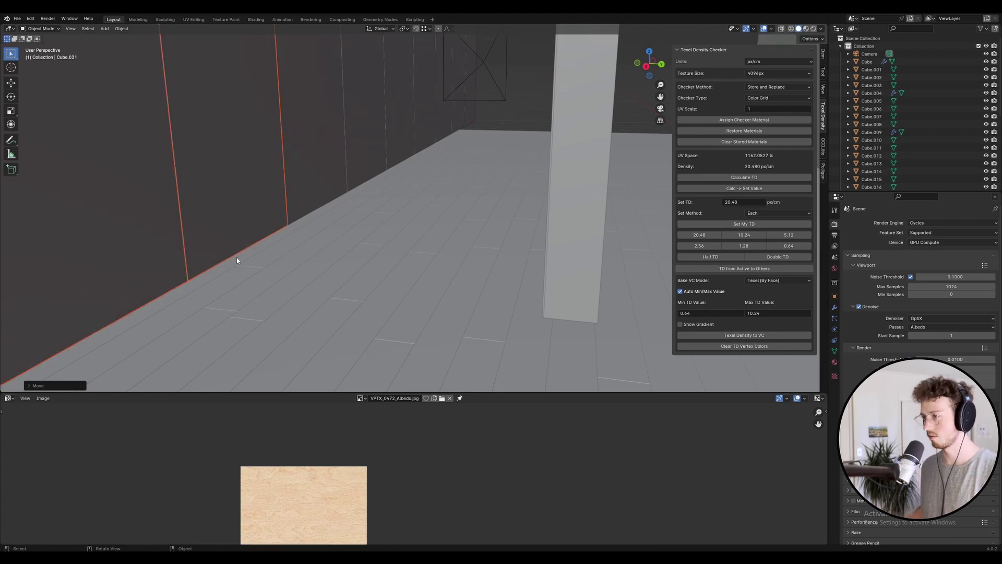
# Step: Delete the surplus plywood sheets at the outer end of the duplicated row and select the wall behind them
pyautogui.moveTo(236, 258); pyautogui.dragTo(319, 211, button='middle')
pyautogui.press('Delete')
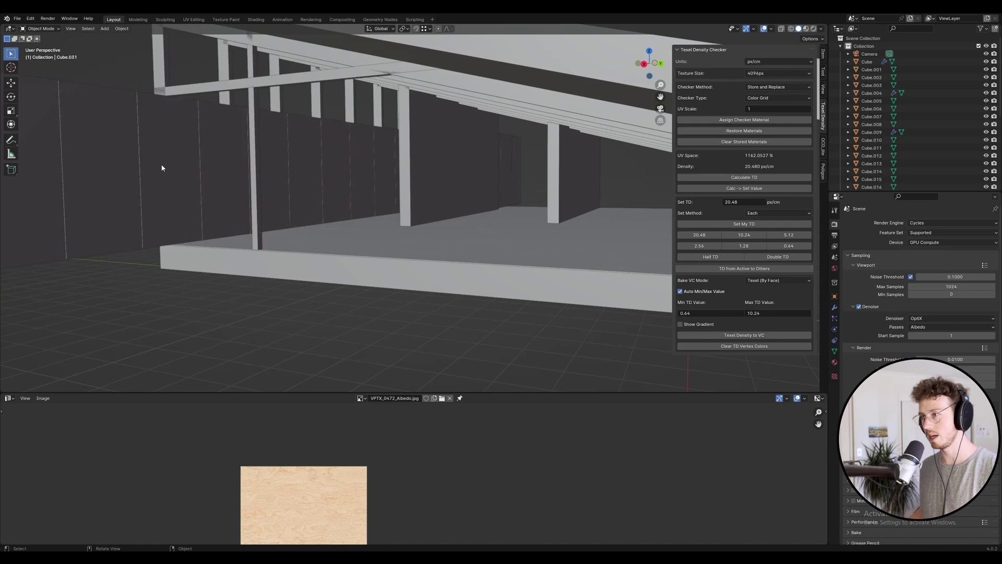
pyautogui.click(136, 161)
pyautogui.scroll(-10, 142, 195)
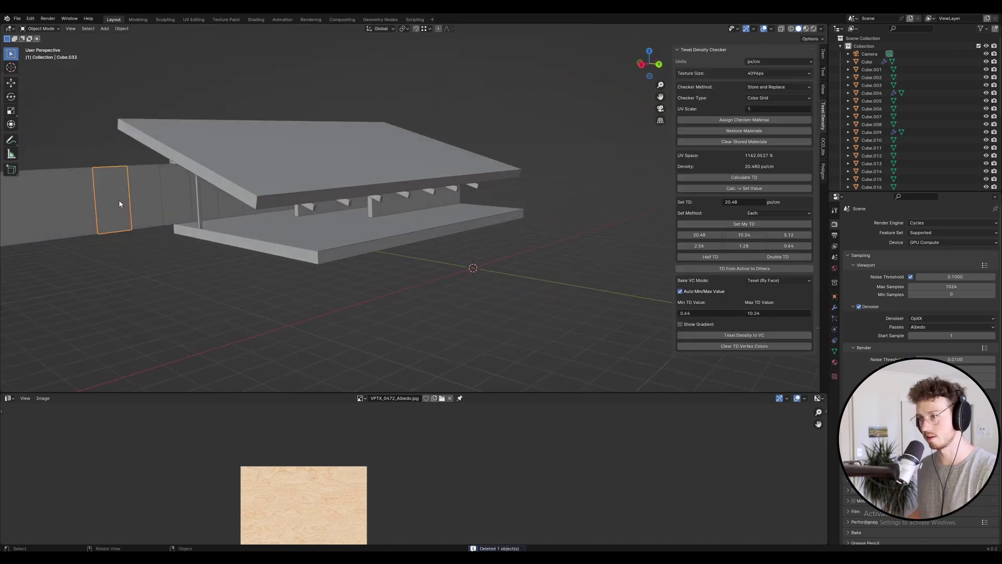
pyautogui.click(126, 198)
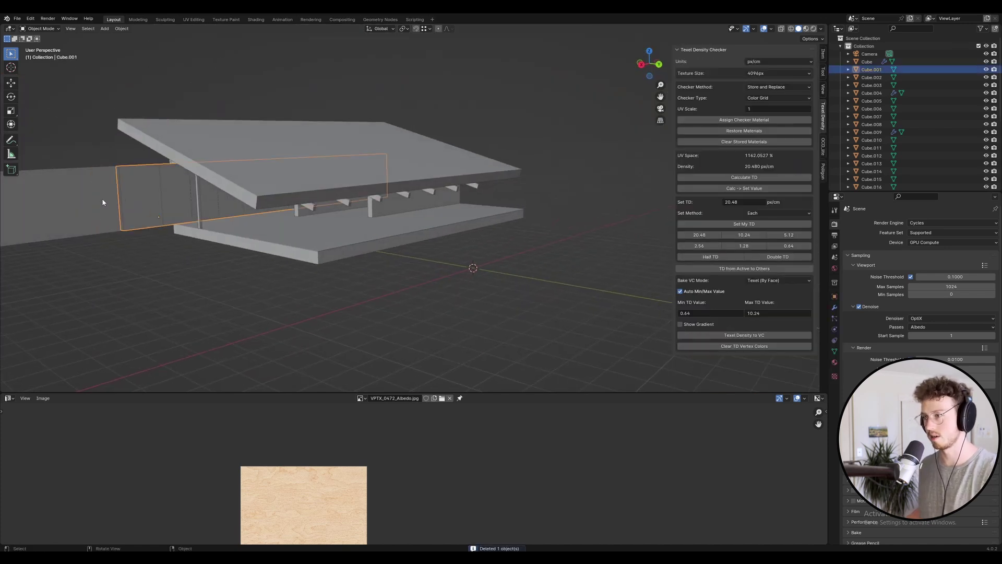
# Step: Select the adjoining plywood sheets along the dark wall, starting at the building's open end
pyautogui.click(103, 202)
pyautogui.moveTo(103, 202); pyautogui.dragTo(280, 258, button='middle')
pyautogui.click(193, 211)
pyautogui.scroll(6, 192, 211)
pyautogui.scroll(4, 223, 209)
pyautogui.keyDown('shift'); pyautogui.click(279, 261); pyautogui.keyUp('shift')
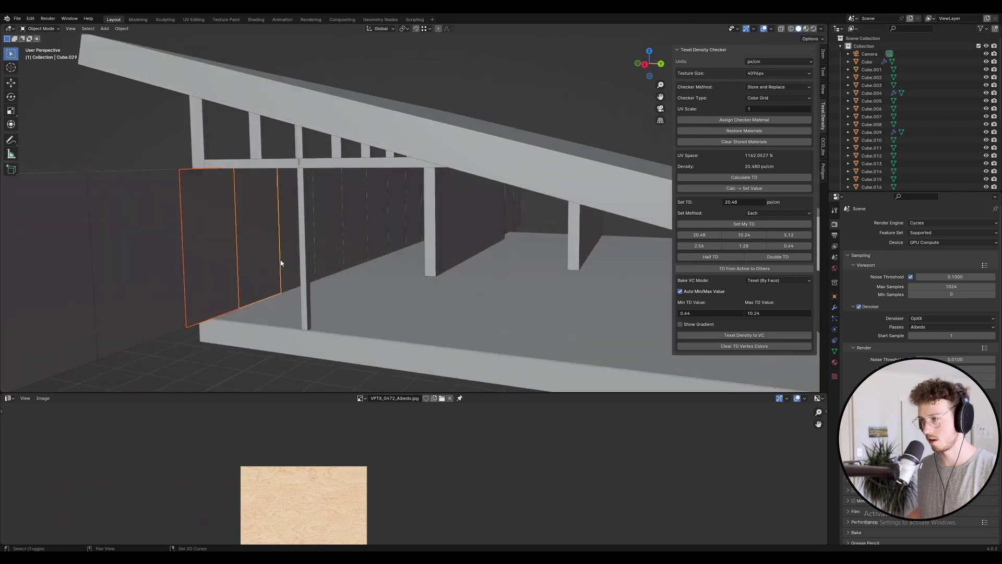
pyautogui.keyDown('shift'); pyautogui.click(303, 252); pyautogui.keyUp('shift')
pyautogui.keyDown('shift'); pyautogui.click(325, 252); pyautogui.keyUp('shift')
pyautogui.keyDown('shift'); pyautogui.click(361, 250); pyautogui.keyUp('shift')
pyautogui.keyDown('shift'); pyautogui.click(378, 247); pyautogui.keyUp('shift')
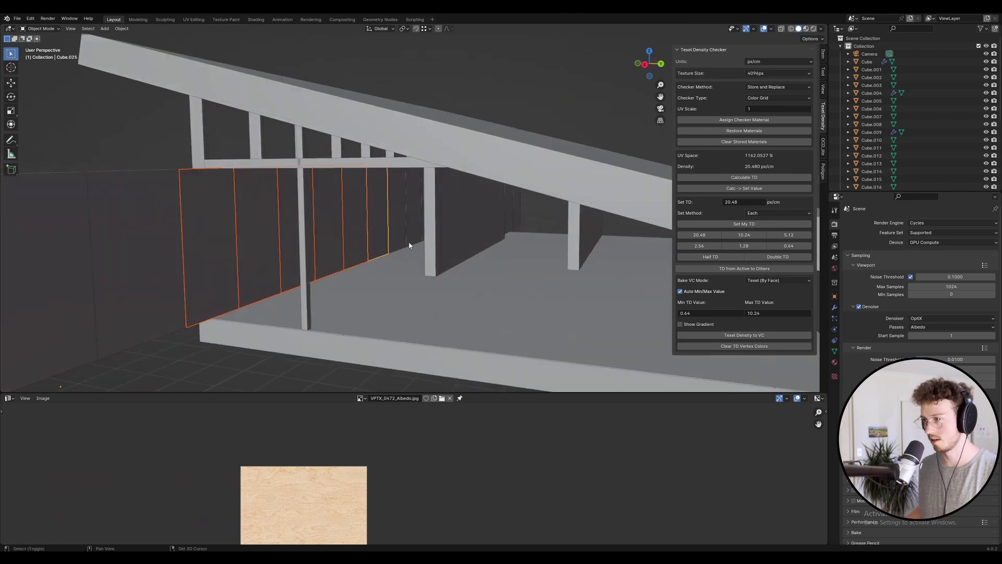
pyautogui.keyDown('shift'); pyautogui.click(397, 241); pyautogui.keyUp('shift')
pyautogui.keyDown('shift'); pyautogui.click(413, 237); pyautogui.keyUp('shift')
pyautogui.keyDown('shift'); pyautogui.click(399, 236); pyautogui.keyUp('shift')
pyautogui.scroll(6, 417, 227)
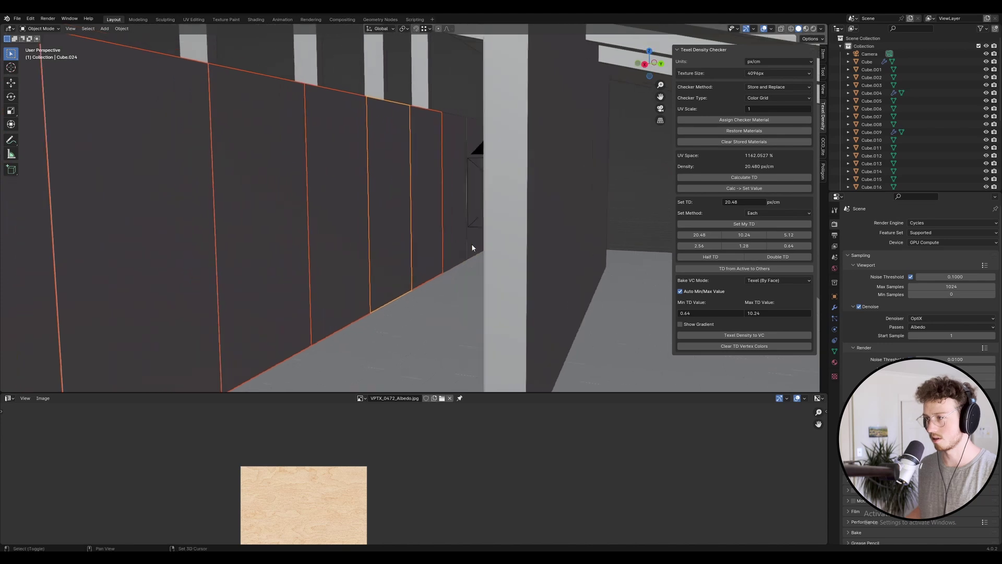
# Step: Add the row's remaining far sheets and the arrayed posts above them to the selection and isolate everything in local view
pyautogui.keyDown('shift'); pyautogui.click(462, 133); pyautogui.keyUp('shift')
pyautogui.moveTo(462, 132); pyautogui.dragTo(187, 176, button='middle')
pyautogui.keyDown('shift'); pyautogui.click(477, 129); pyautogui.keyUp('shift')
pyautogui.keyDown('shift'); pyautogui.click(483, 127); pyautogui.keyUp('shift')
pyautogui.scroll(-3, 187, 174)
pyautogui.keyDown('shift'); pyautogui.click(273, 59); pyautogui.keyUp('shift')
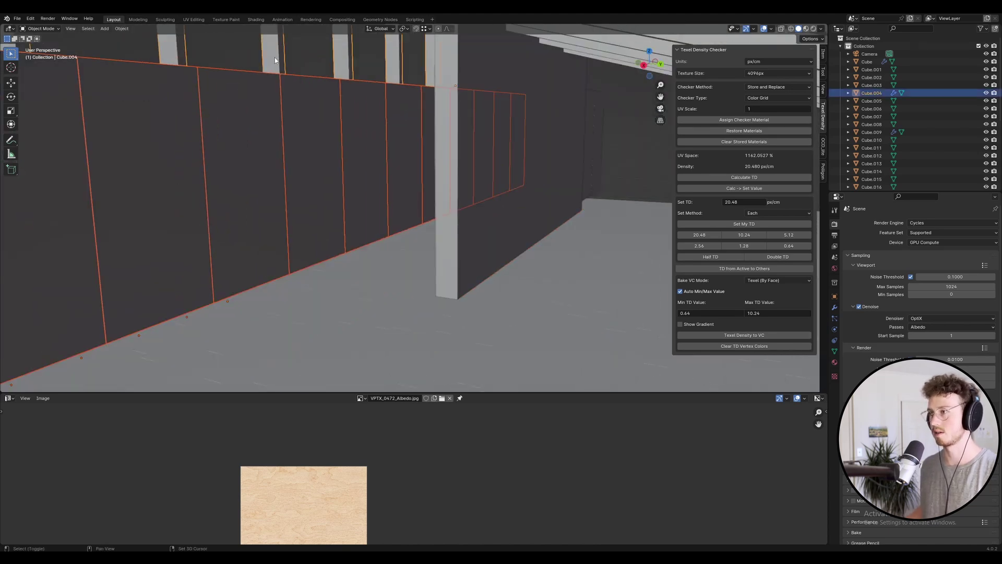
pyautogui.scroll(-5, 302, 70)
pyautogui.press('KP_Divide')
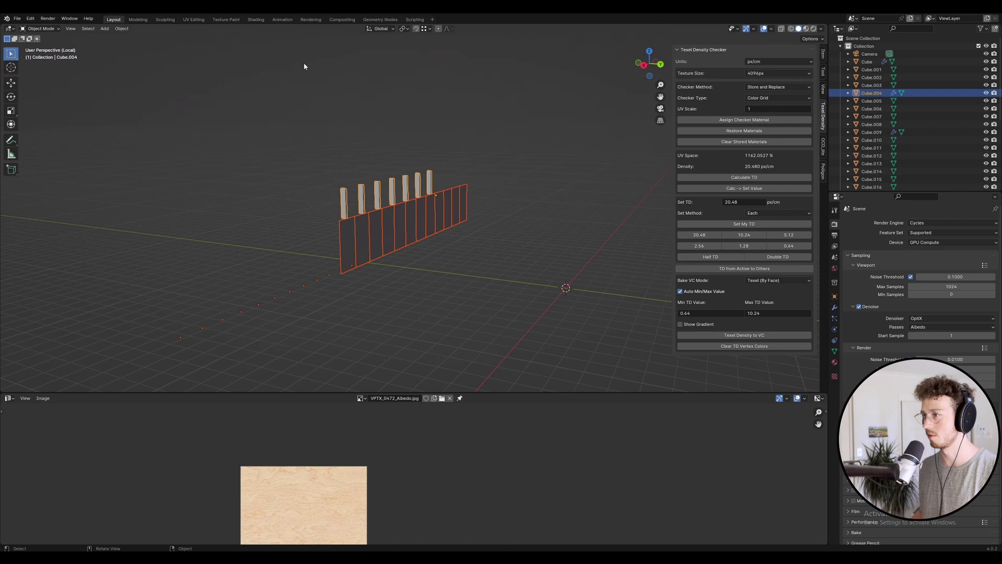
# Step: Examine from the back orthographic view how the plywood sheet joints line up with the posts above
pyautogui.click(446, 316)
pyautogui.press('ctrl+KP_1')
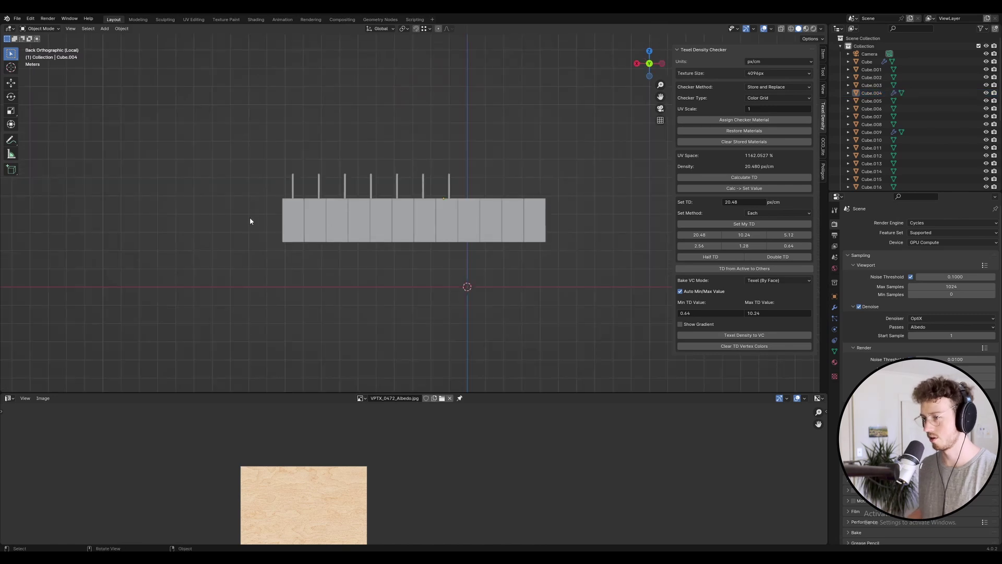
pyautogui.press('KP_3')
pyautogui.press('ctrl+KP_1')
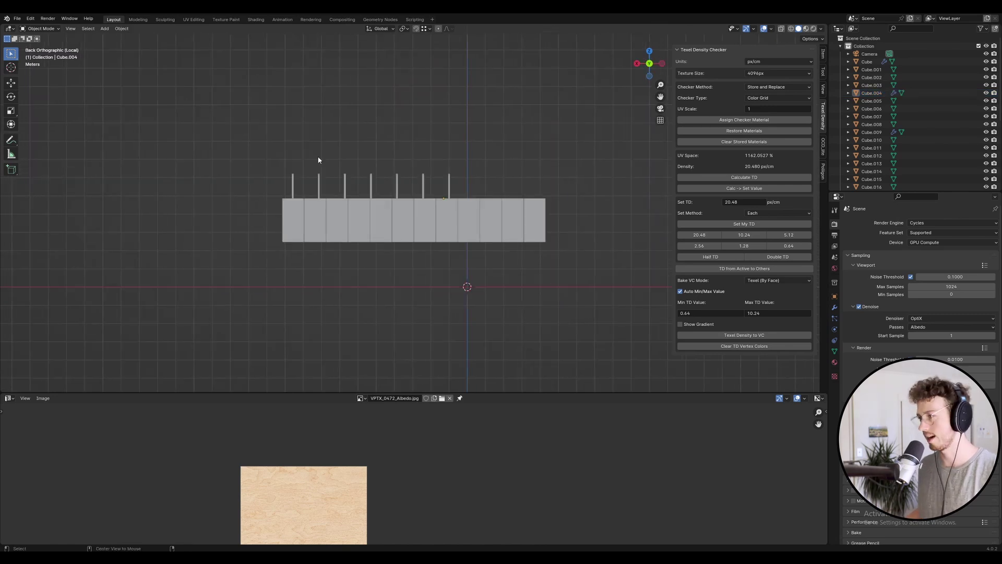
pyautogui.scroll(4, 334, 210)
pyautogui.scroll(3, 336, 207)
pyautogui.scroll(-5, 230, 161)
pyautogui.scroll(2, 134, 148)
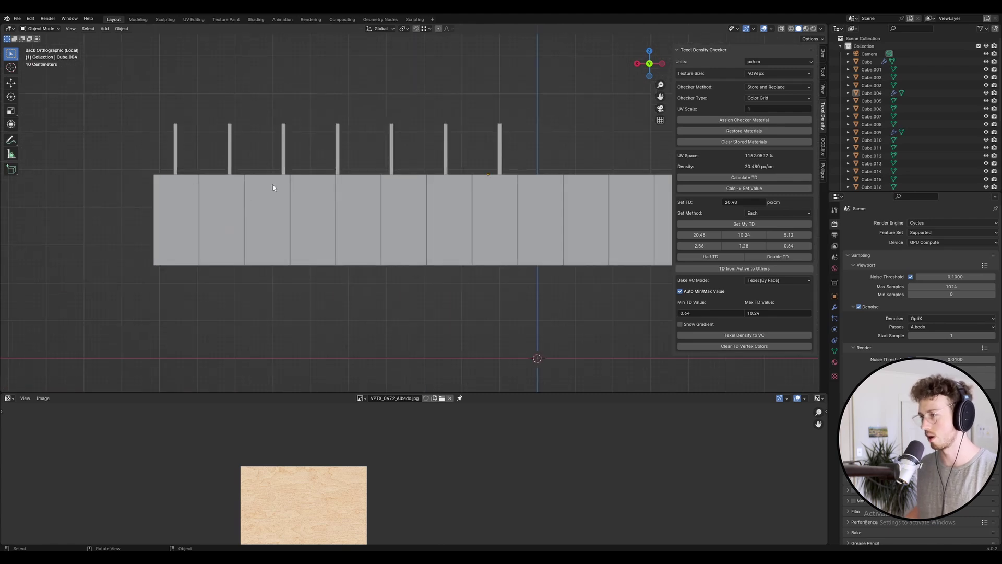
pyautogui.scroll(-3, 188, 183)
pyautogui.scroll(1, 214, 192)
pyautogui.moveTo(600, 261); pyautogui.dragTo(127, 220)
pyautogui.scroll(6, 167, 180)
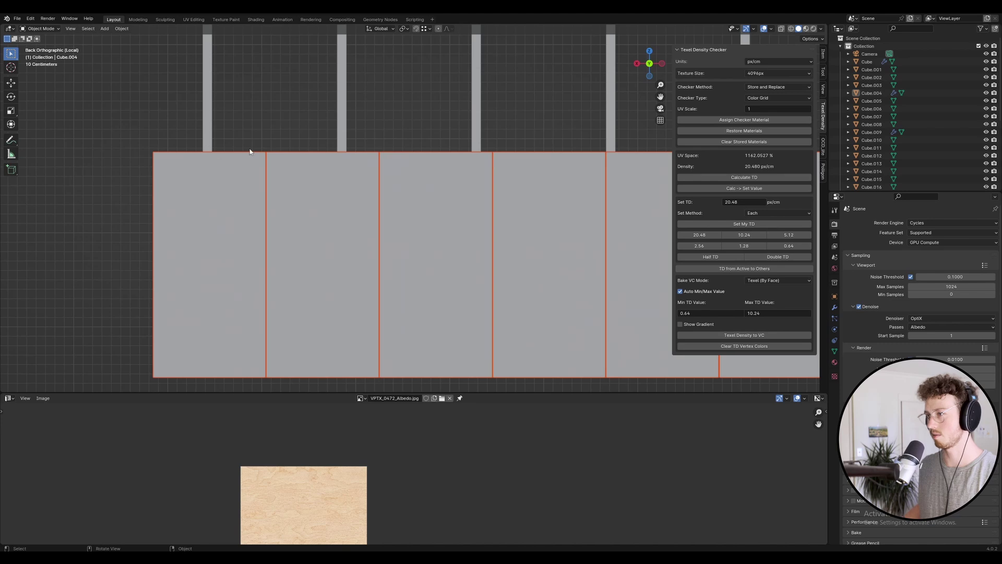
pyautogui.scroll(-2, 298, 145)
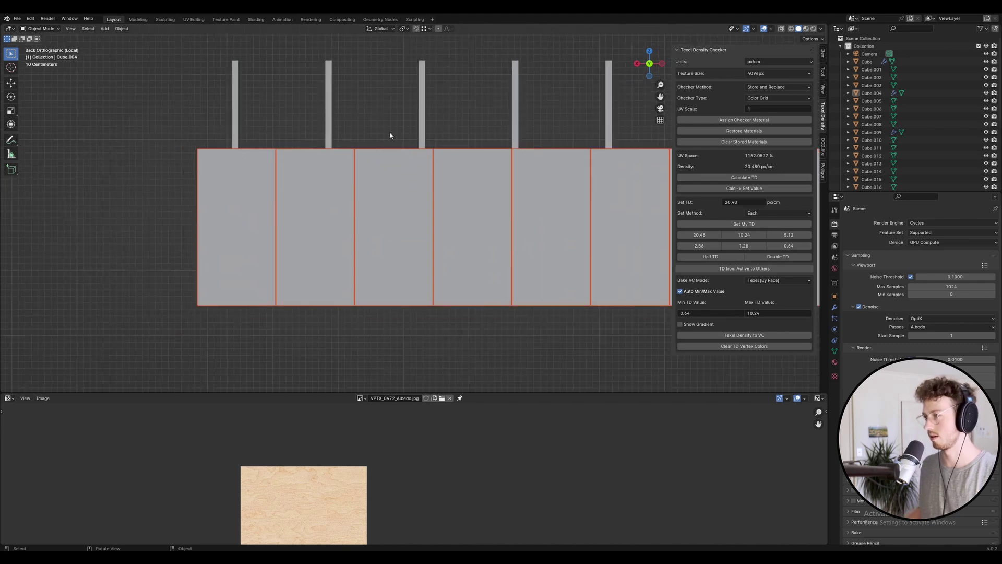
pyautogui.moveTo(392, 134); pyautogui.dragTo(432, 187, button='middle')
pyautogui.scroll(6, 410, 142)
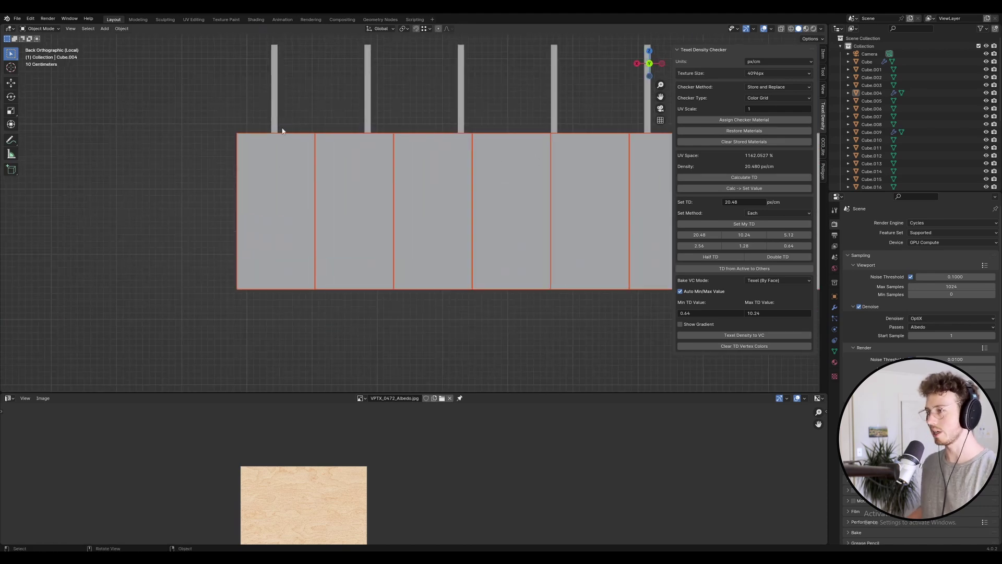
pyautogui.hotkey('alt', 'a')
pyautogui.click(461, 123)
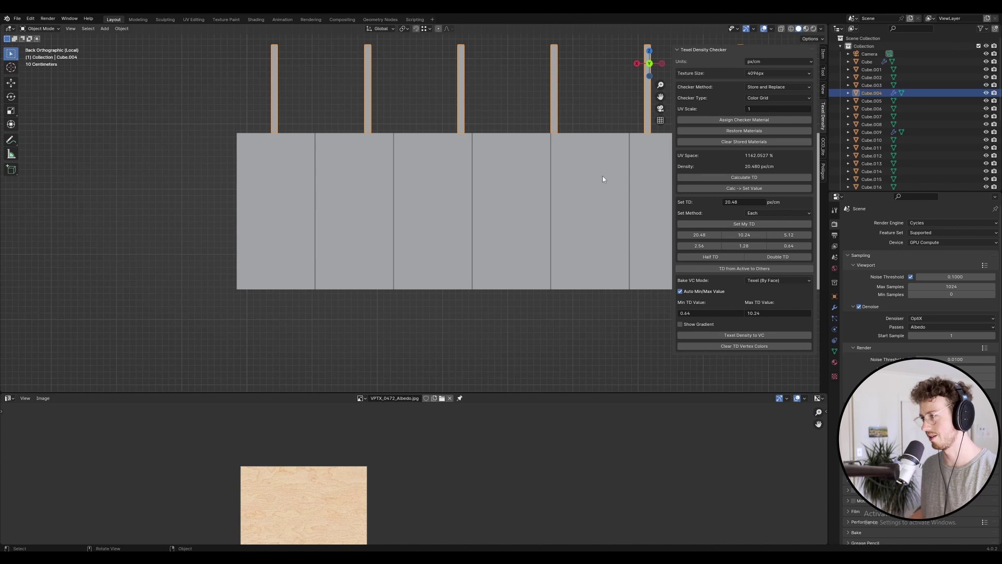
# Step: Move the whole sheet row about -0.56 m along X so its outer edge meets the end post
pyautogui.click(267, 133)
pyautogui.scroll(-4, 593, 241)
pyautogui.scroll(-3, 344, 251)
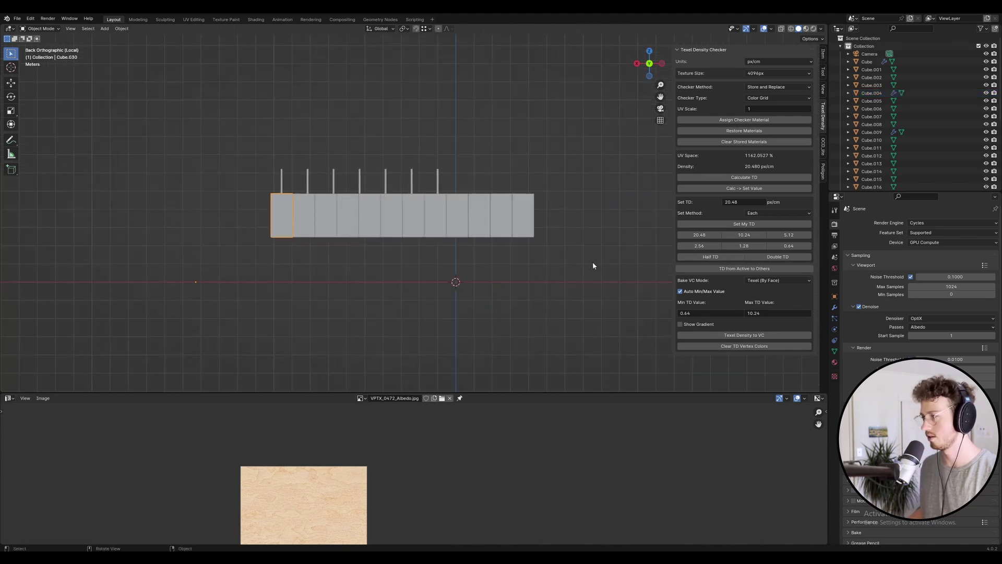
pyautogui.moveTo(593, 264); pyautogui.dragTo(236, 225)
pyautogui.scroll(2, 251, 187)
pyautogui.rightClick(274, 197)
pyautogui.click(301, 201)
pyautogui.scroll(8, 297, 204)
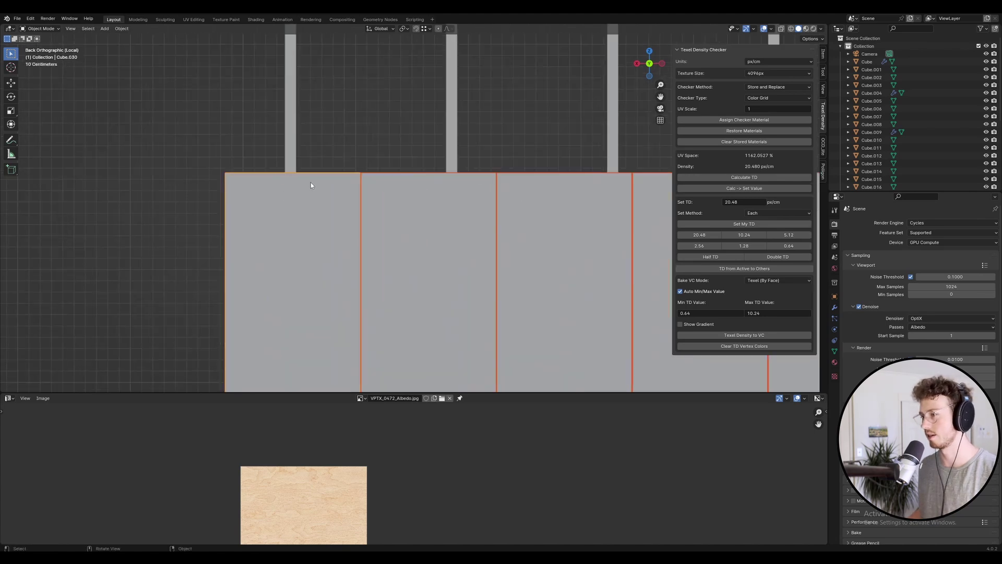
pyautogui.press('g')
pyautogui.press('x')
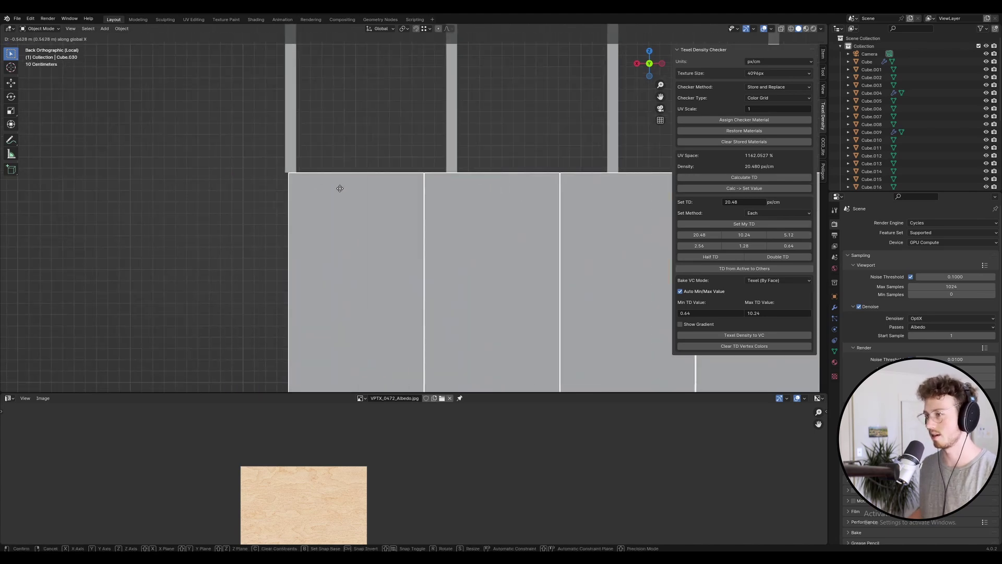
pyautogui.click(340, 189)
# Step: Temporarily remove the posts' Array modifier to read a single post's dimensions, and undo the removal
pyautogui.click(291, 158)
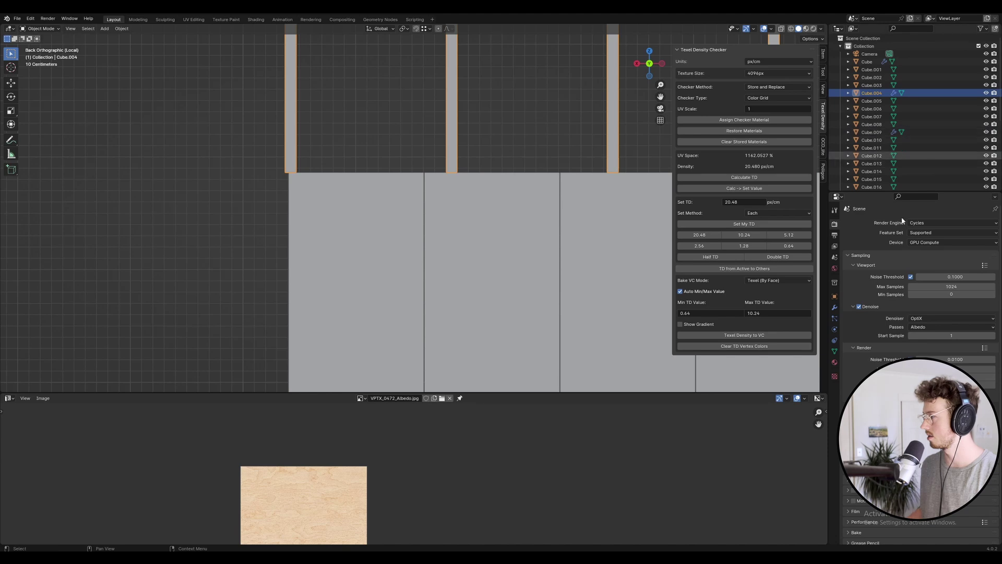
pyautogui.click(835, 307)
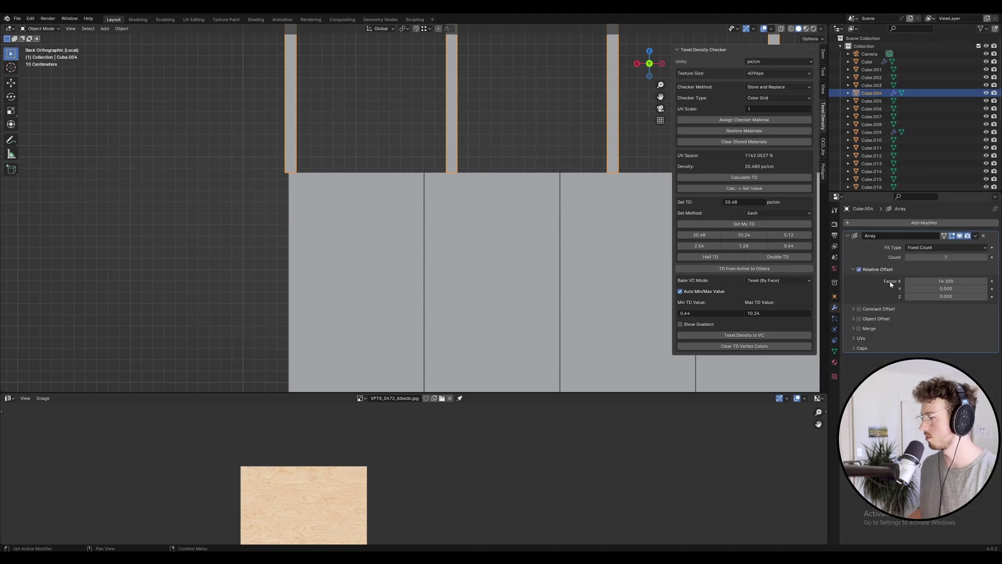
pyautogui.click(984, 238)
pyautogui.scroll(-4, 468, 184)
pyautogui.scroll(2, 554, 170)
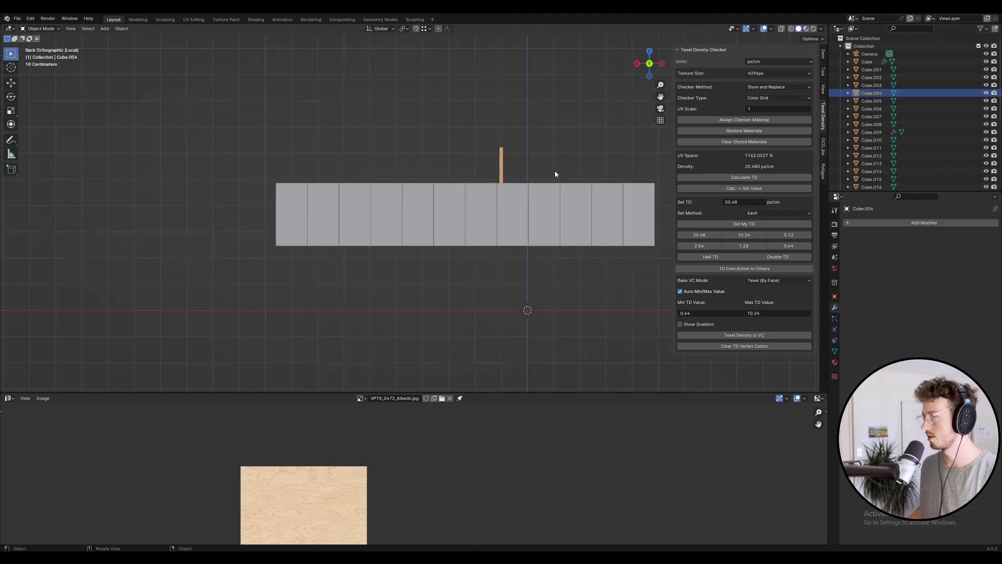
pyautogui.click(823, 54)
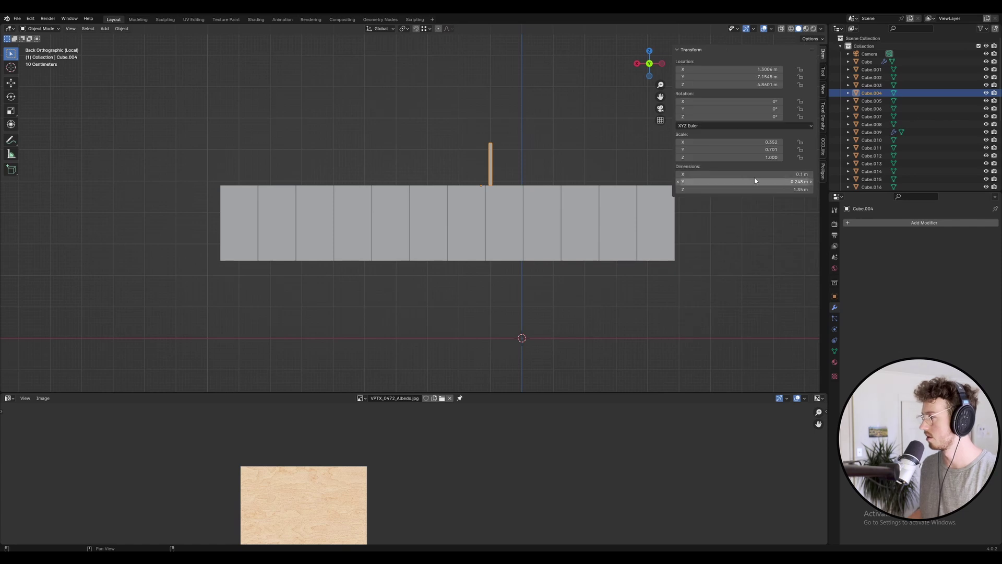
pyautogui.hotkey('ctrl', 'z')
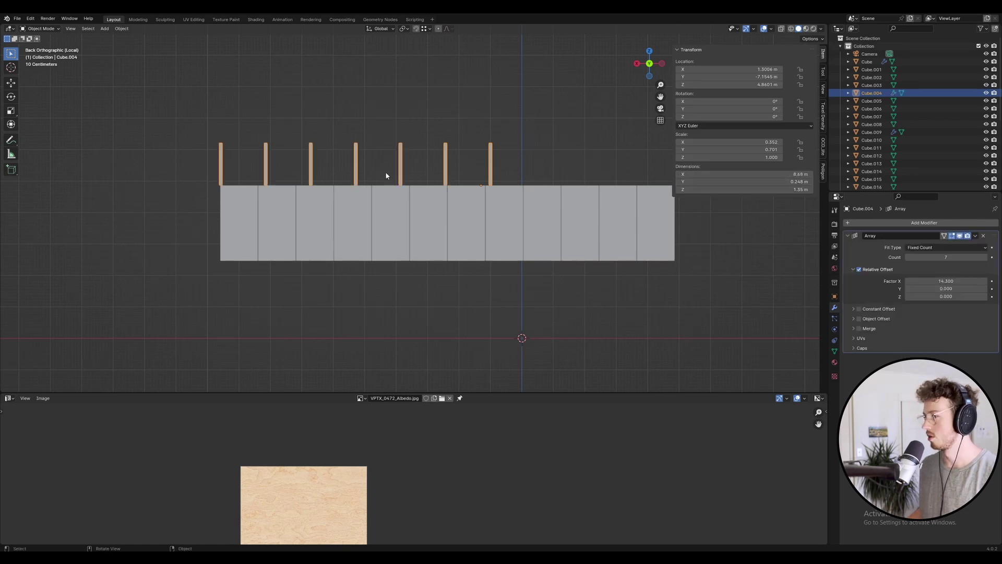
# Step: Reverse the posts' array direction by setting the relative offset X factor to -14.3
pyautogui.scroll(6, 191, 176)
pyautogui.scroll(3, 275, 217)
pyautogui.click(296, 214)
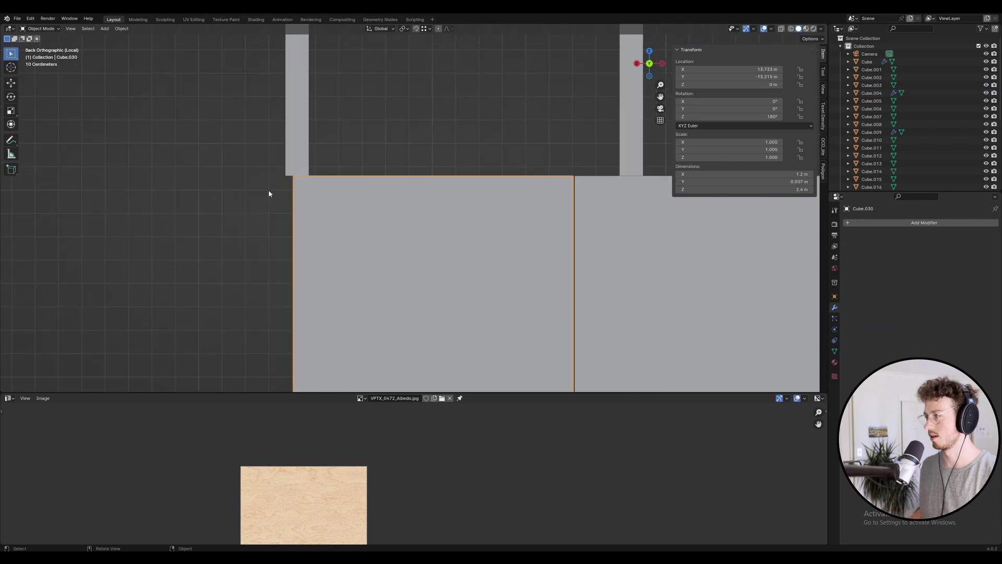
pyautogui.scroll(-12, 268, 189)
pyautogui.moveTo(500, 250); pyautogui.dragTo(271, 224)
pyautogui.scroll(10, 274, 193)
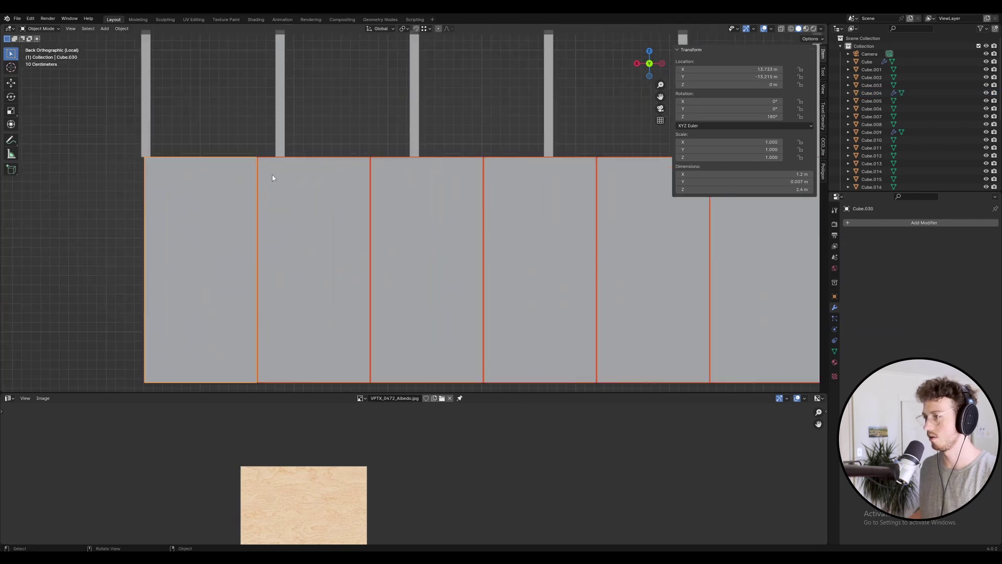
pyautogui.scroll(-7, 268, 179)
pyautogui.click(440, 167)
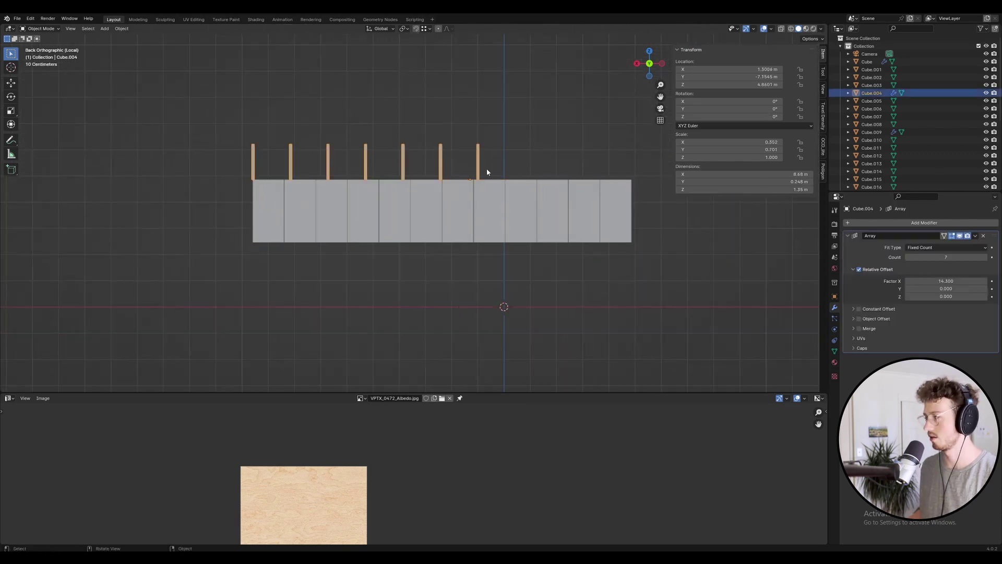
pyautogui.click(960, 281)
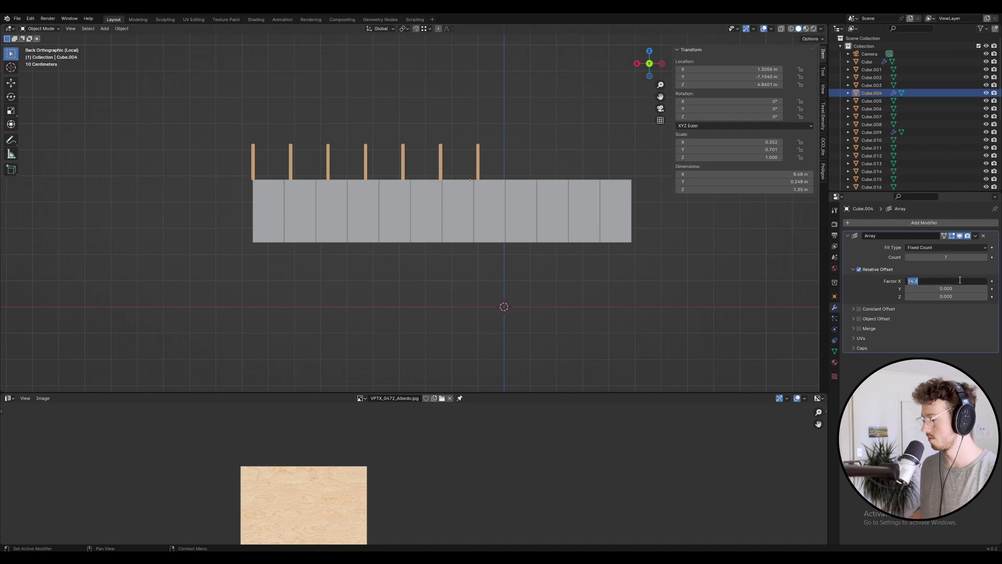
pyautogui.write('-14.3')
pyautogui.press('Return')
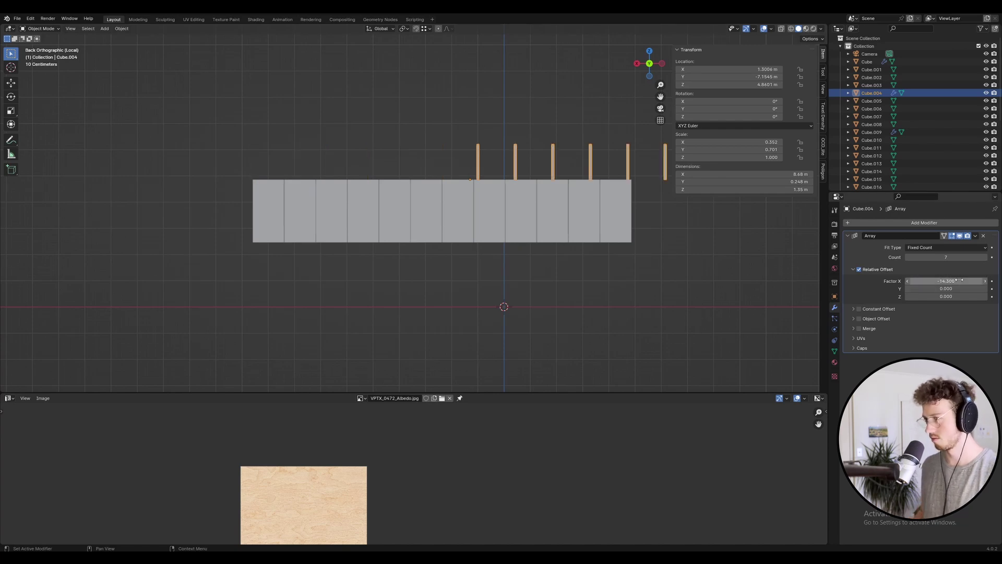
# Step: Move the arrayed posts along X back over the sheets, with the end post flush with the row's outer edge
pyautogui.press('g')
pyautogui.press('x')
pyautogui.click(257, 173)
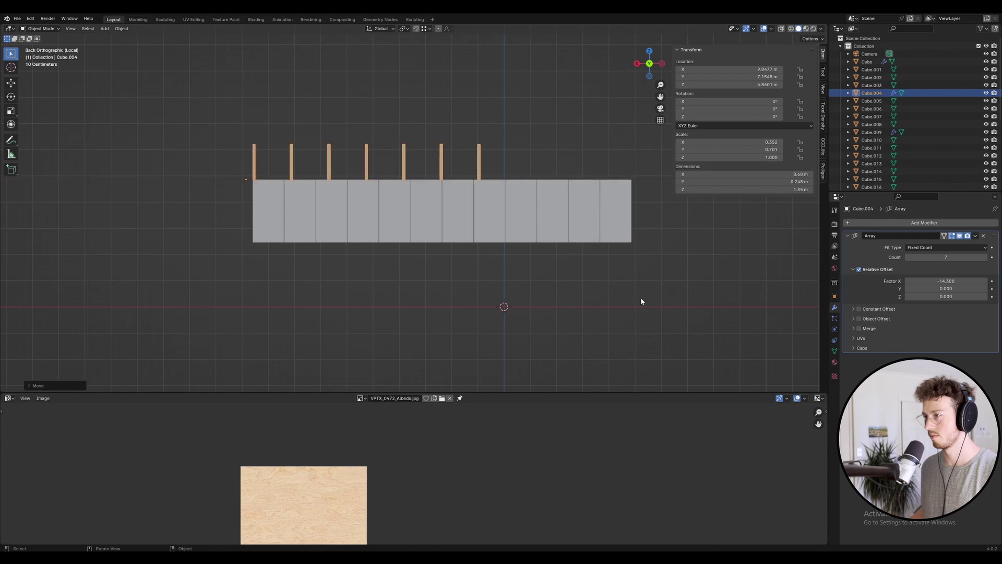
# Step: Shift the whole sheet row -0.05 m along X so its outer edge lies on the end post's centreline
pyautogui.moveTo(658, 296); pyautogui.dragTo(233, 190)
pyautogui.scroll(10, 293, 209)
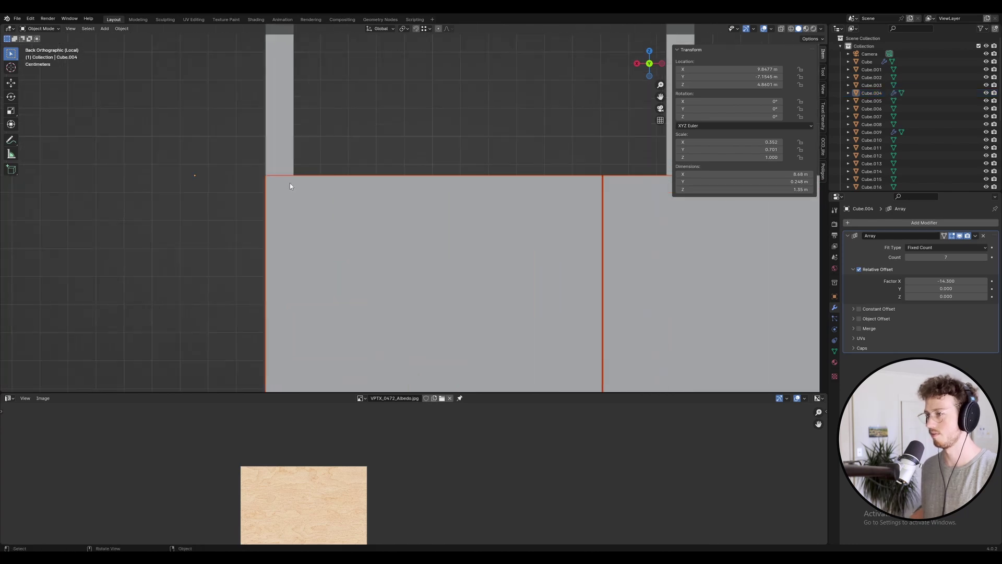
pyautogui.scroll(-5, 290, 183)
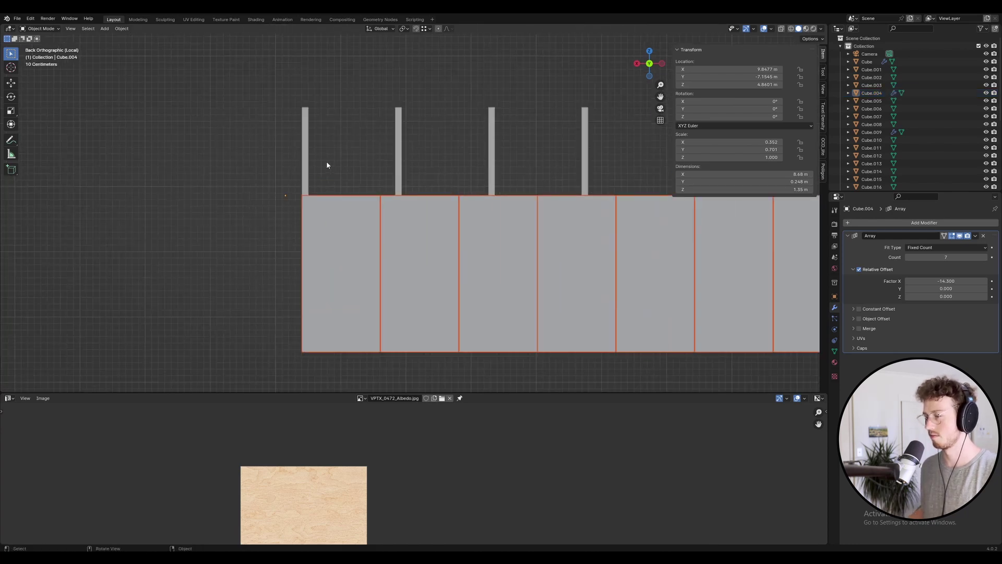
pyautogui.scroll(10, 271, 237)
pyautogui.press('g')
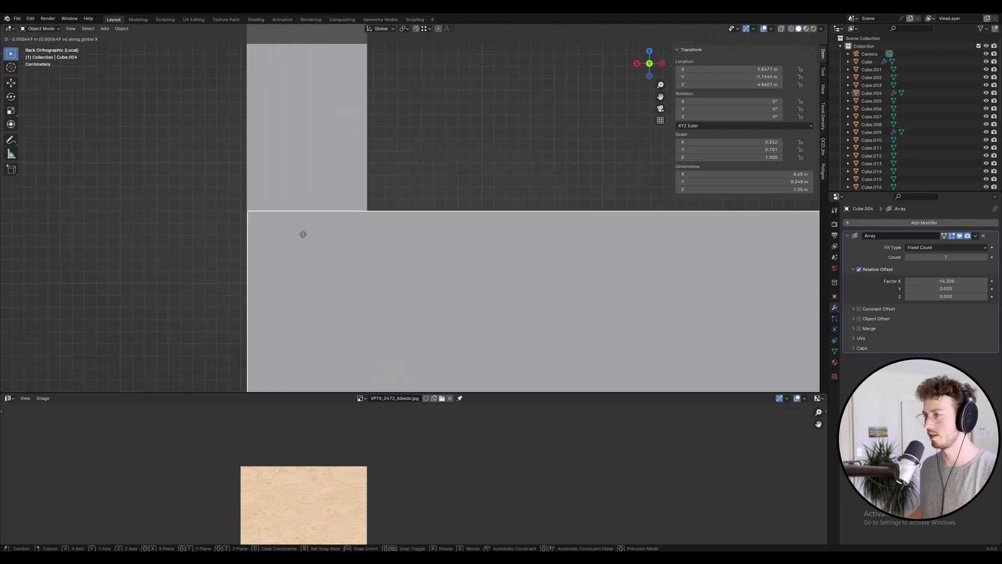
pyautogui.press('x')
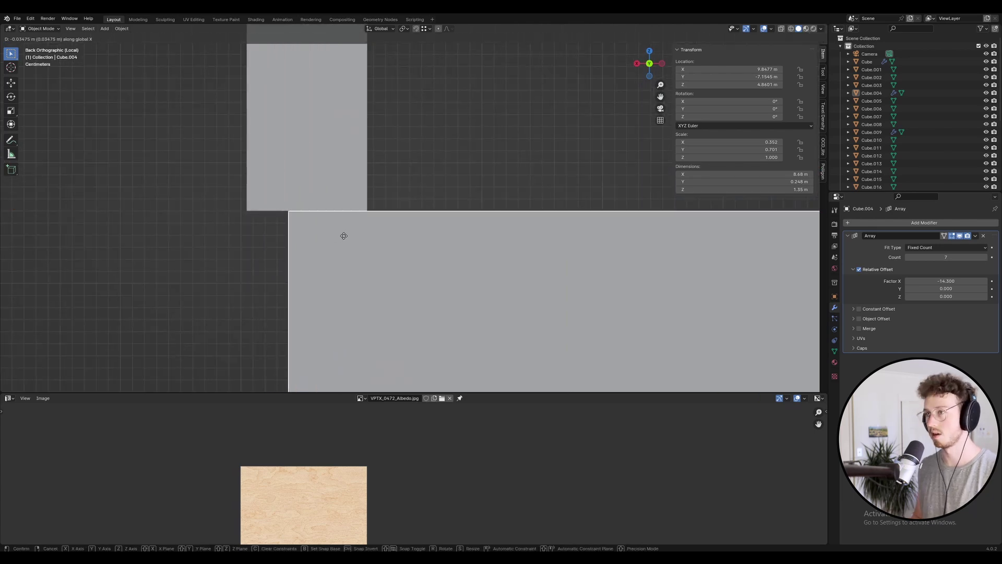
pyautogui.click(343, 236)
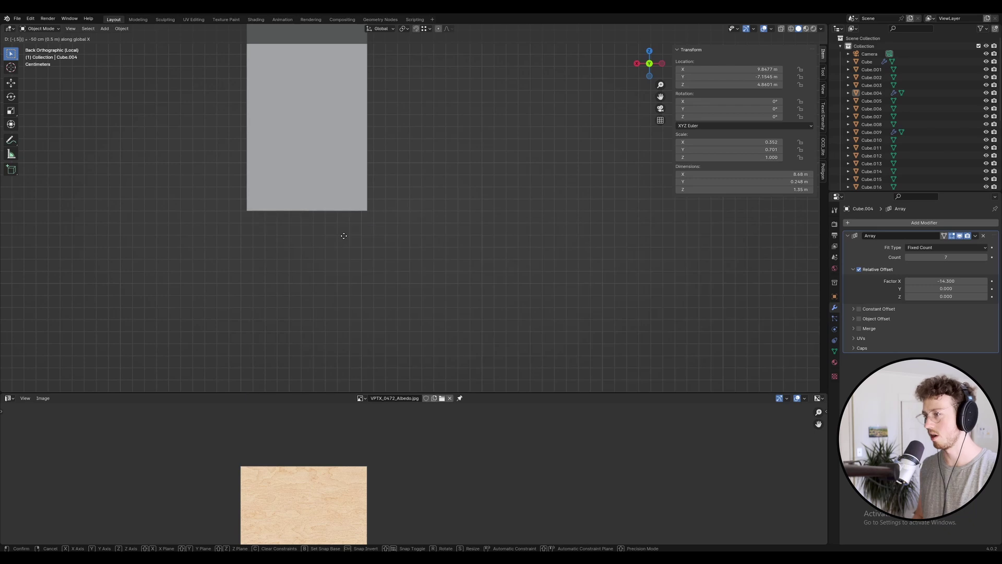
pyautogui.press('g')
pyautogui.press('x')
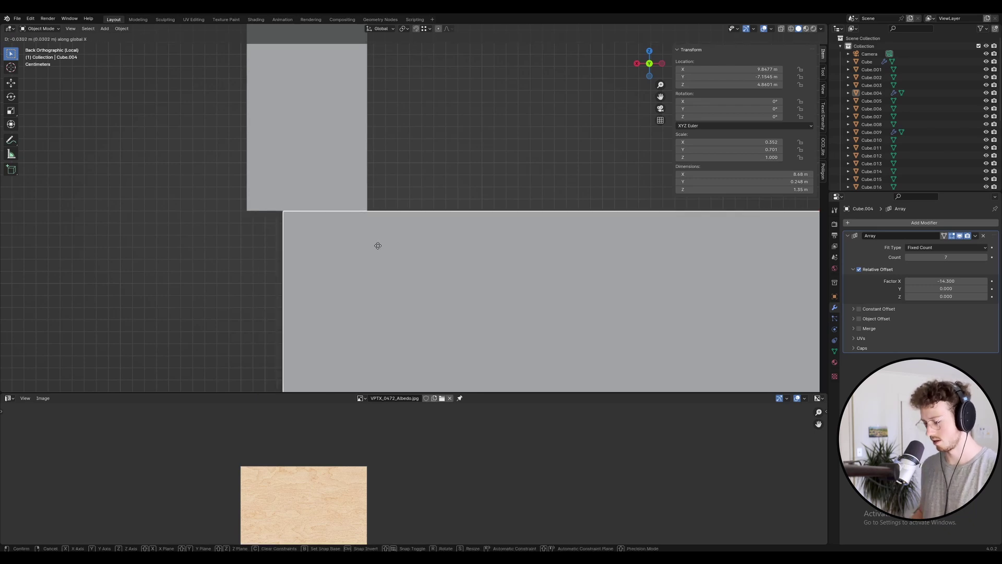
pyautogui.click(378, 247)
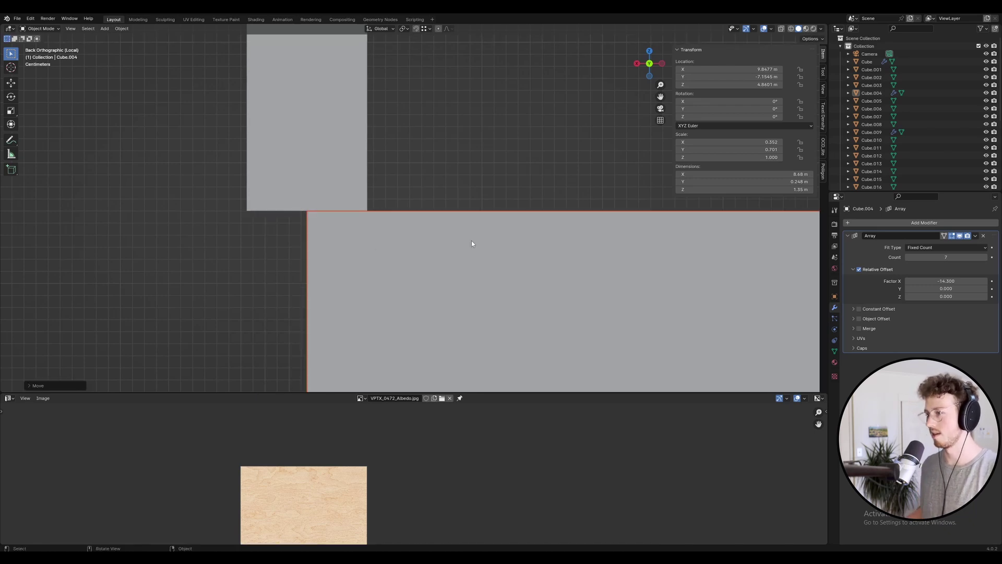
# Step: Set the post array's relative offset X factor to -12.04 so each post centres on a sheet joint
pyautogui.scroll(-5, 280, 212)
pyautogui.scroll(-5, 287, 209)
pyautogui.click(299, 198)
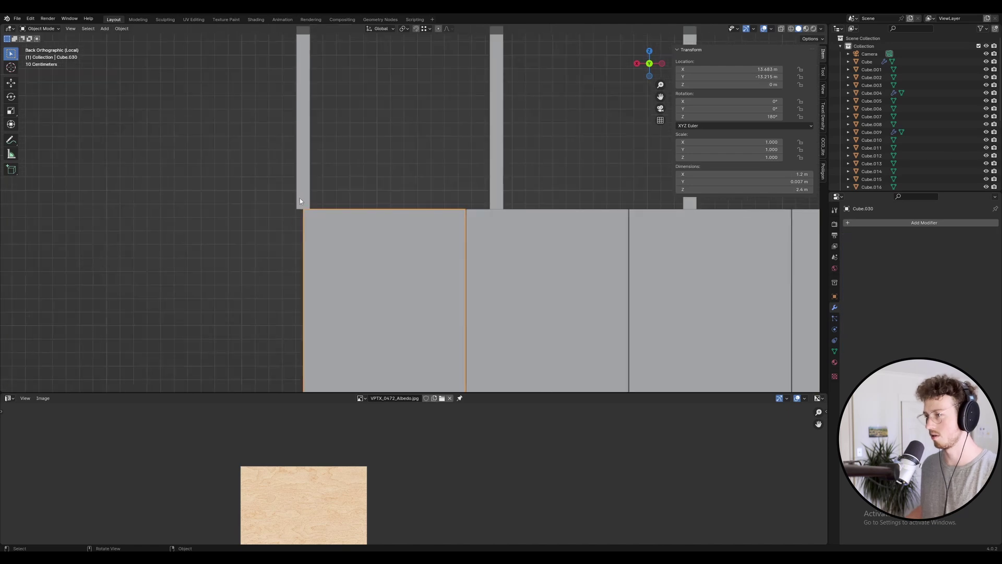
pyautogui.click(352, 185)
pyautogui.click(498, 190)
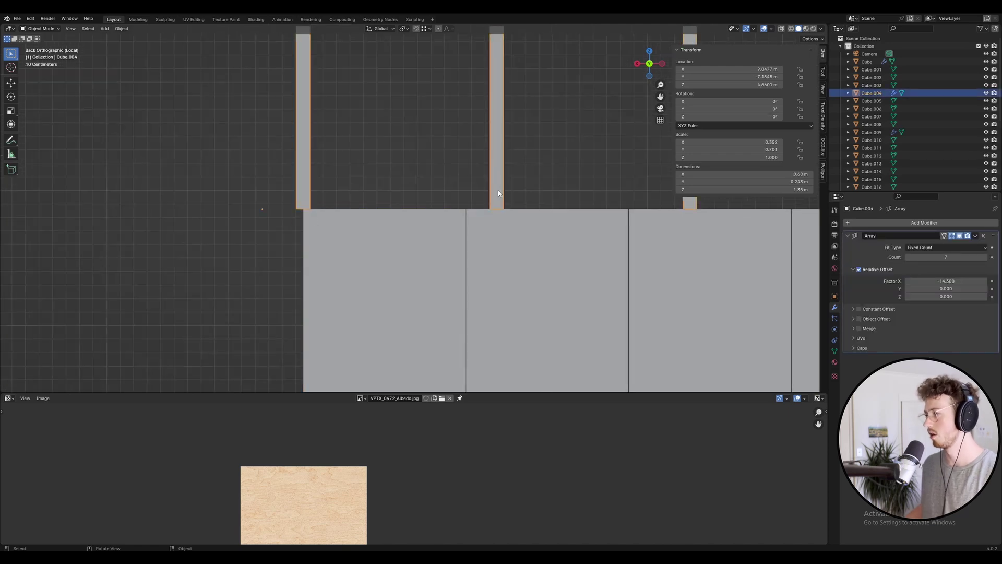
pyautogui.moveTo(946, 281)
pyautogui.mouseDown()
pyautogui.moveTo(966, 281)
pyautogui.moveTo(956, 281)
pyautogui.mouseUp()
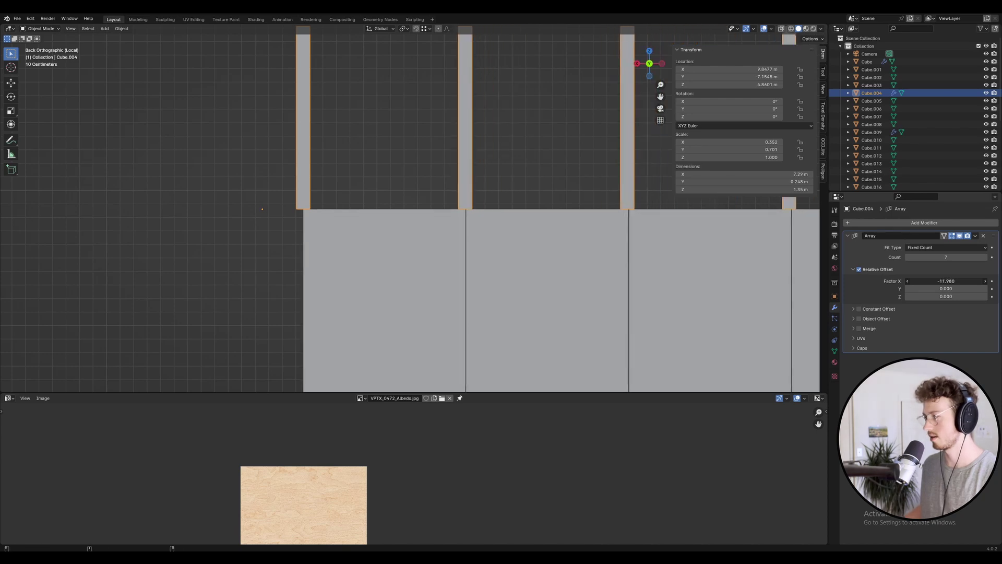
pyautogui.scroll(3, 474, 255)
pyautogui.scroll(-6, 230, 221)
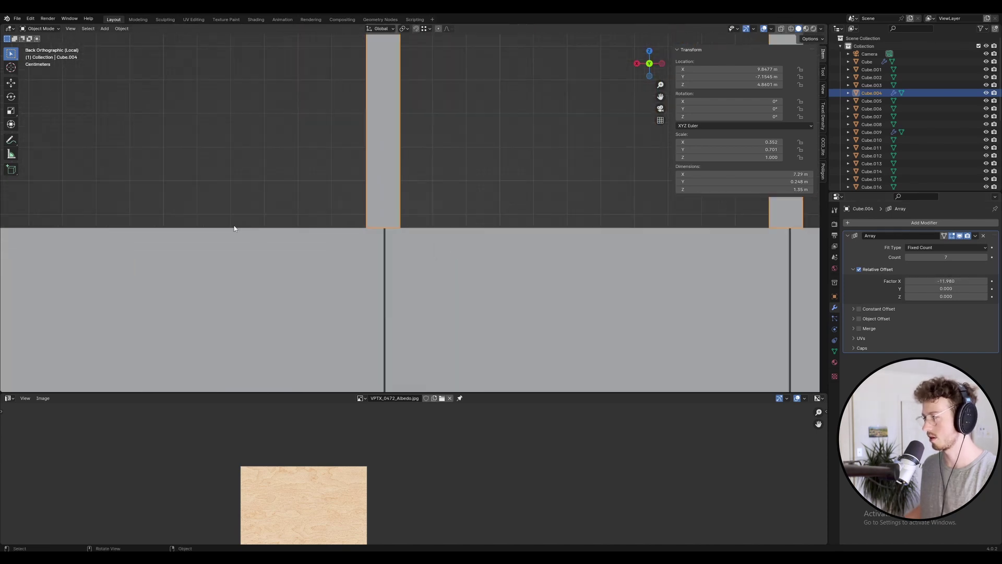
pyautogui.scroll(-2, 407, 247)
pyautogui.scroll(15, 271, 197)
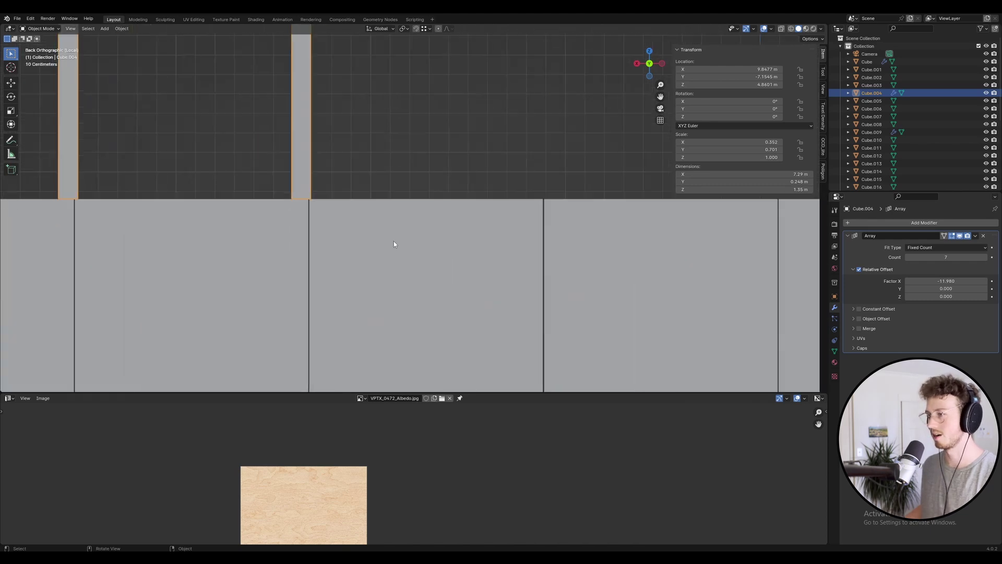
pyautogui.scroll(2, 139, 114)
pyautogui.moveTo(946, 280); pyautogui.dragTo(945, 281)
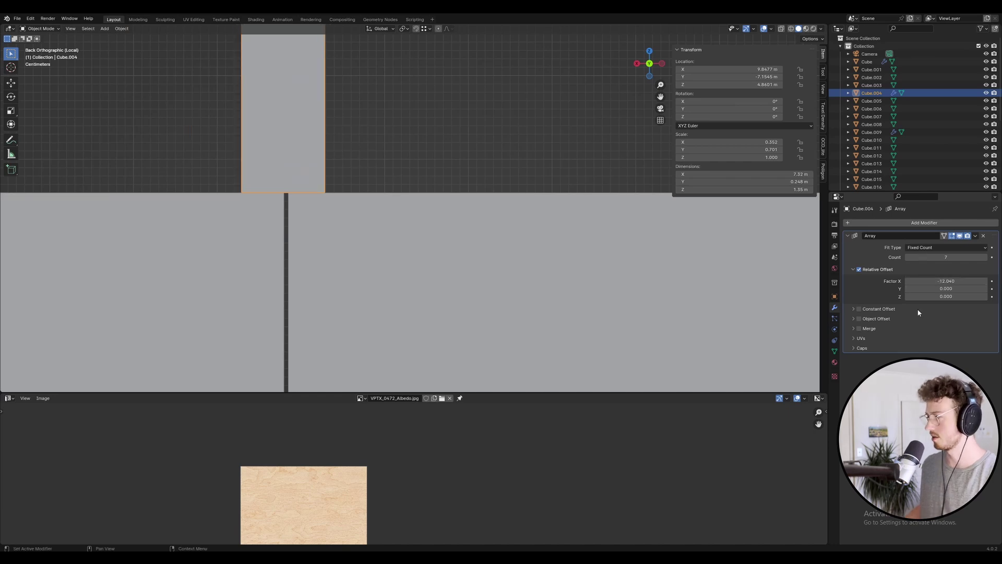
pyautogui.click(920, 248)
# Step: Deselect the posts with the full sheet row in view and save the file
pyautogui.scroll(-8, 481, 185)
pyautogui.click(397, 163)
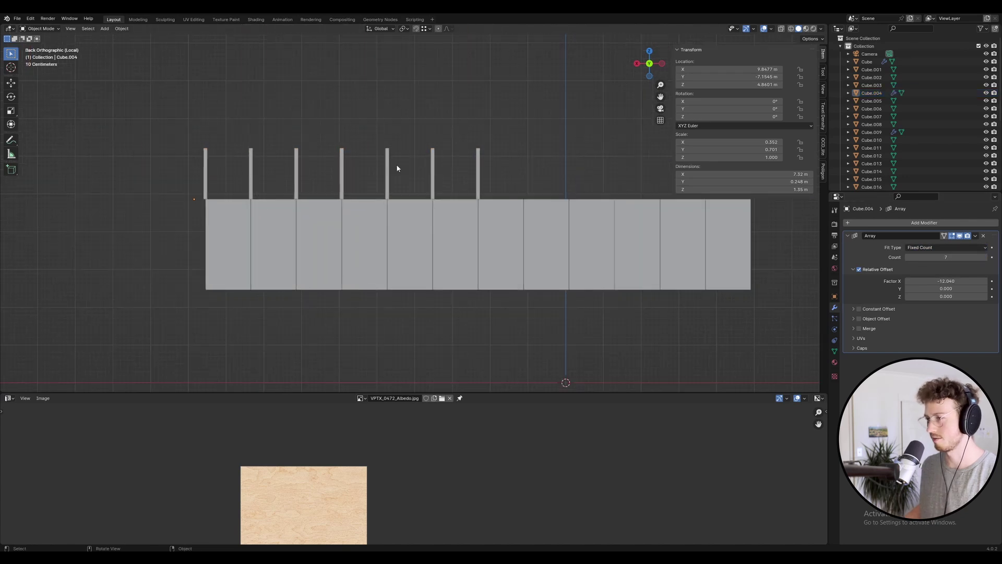
pyautogui.hotkey('ctrl', 's')
pyautogui.scroll(3, 221, 205)
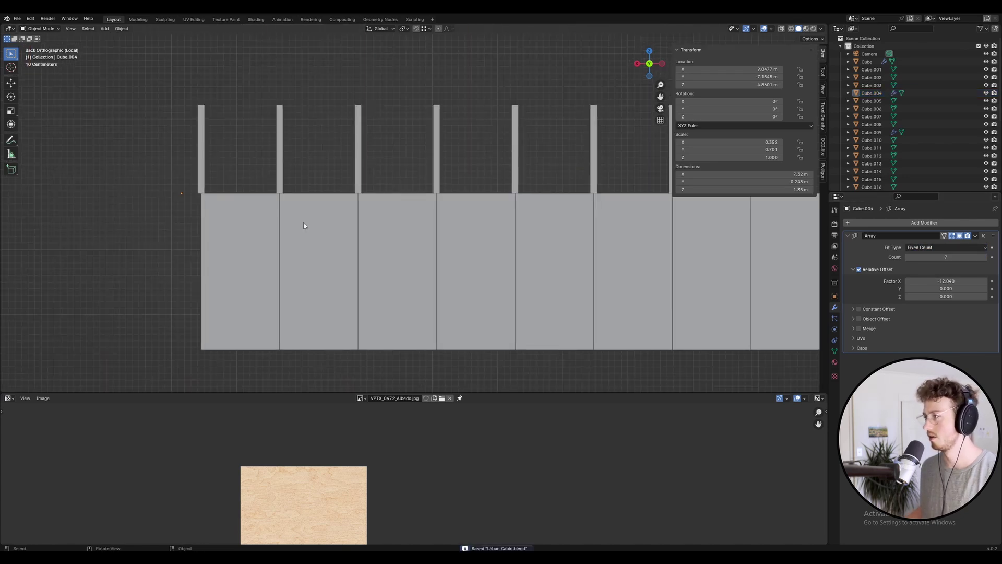
pyautogui.scroll(-4, 288, 196)
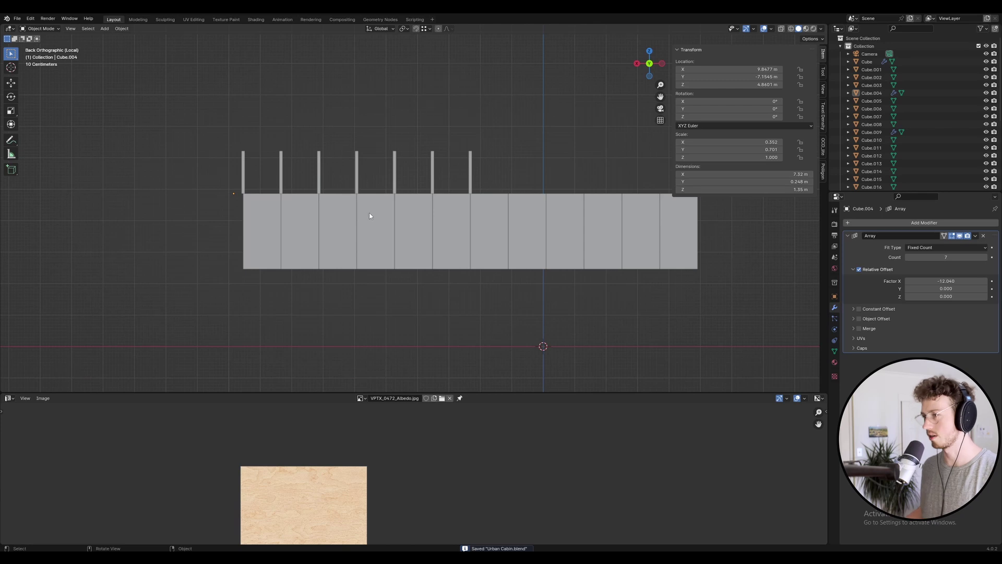
# Step: Duplicate the eight plywood sheets on the corridor wall that reaches the rafters, moving the copies 2.4 m up along Z onto the lower row
pyautogui.moveTo(370, 215); pyautogui.dragTo(409, 132, button='middle')
pyautogui.scroll(5, 418, 206)
pyautogui.click(428, 130)
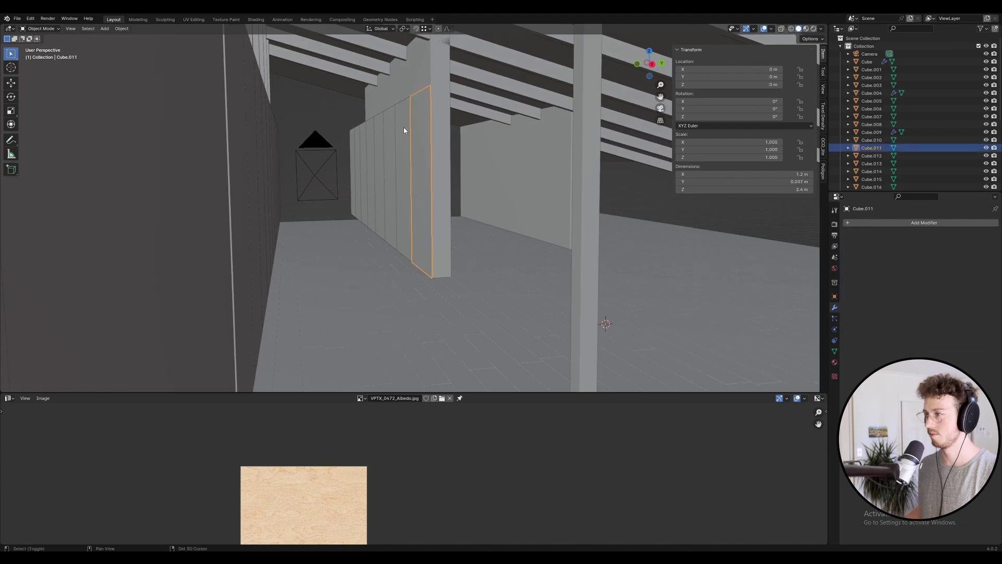
pyautogui.keyDown('shift'); pyautogui.click(403, 131); pyautogui.keyUp('shift')
pyautogui.keyDown('shift'); pyautogui.click(387, 132); pyautogui.keyUp('shift')
pyautogui.keyDown('shift'); pyautogui.click(377, 138); pyautogui.keyUp('shift')
pyautogui.keyDown('shift'); pyautogui.click(369, 141); pyautogui.keyUp('shift')
pyautogui.keyDown('shift'); pyautogui.click(363, 142); pyautogui.keyUp('shift')
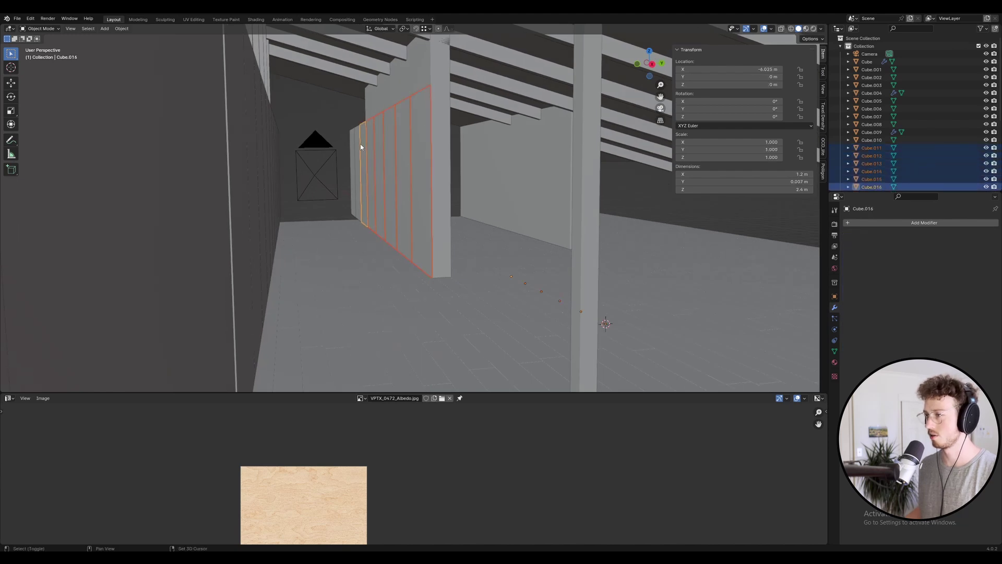
pyautogui.keyDown('shift'); pyautogui.click(357, 145); pyautogui.keyUp('shift')
pyautogui.keyDown('shift'); pyautogui.click(352, 146); pyautogui.keyUp('shift')
pyautogui.hotkey('shift', 'd')
pyautogui.press('z')
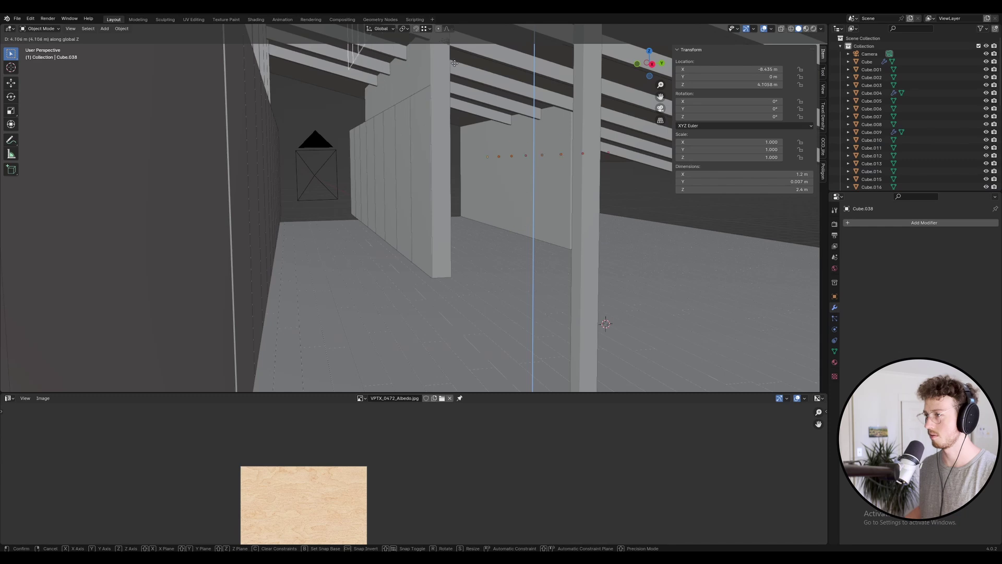
pyautogui.click(437, 87)
pyautogui.press('g')
pyautogui.press('z')
pyautogui.click(436, 98)
pyautogui.scroll(5, 406, 65)
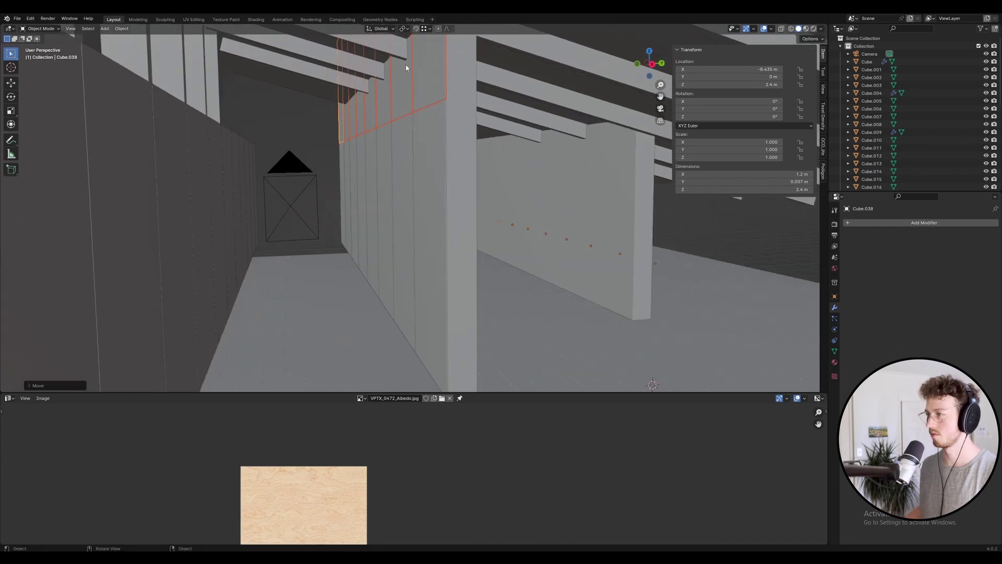
# Step: Raise the duplicated sheet row 0.005 m along Z to leave a narrow gap above the lower row, and save the file
pyautogui.press('g')
pyautogui.press('z')
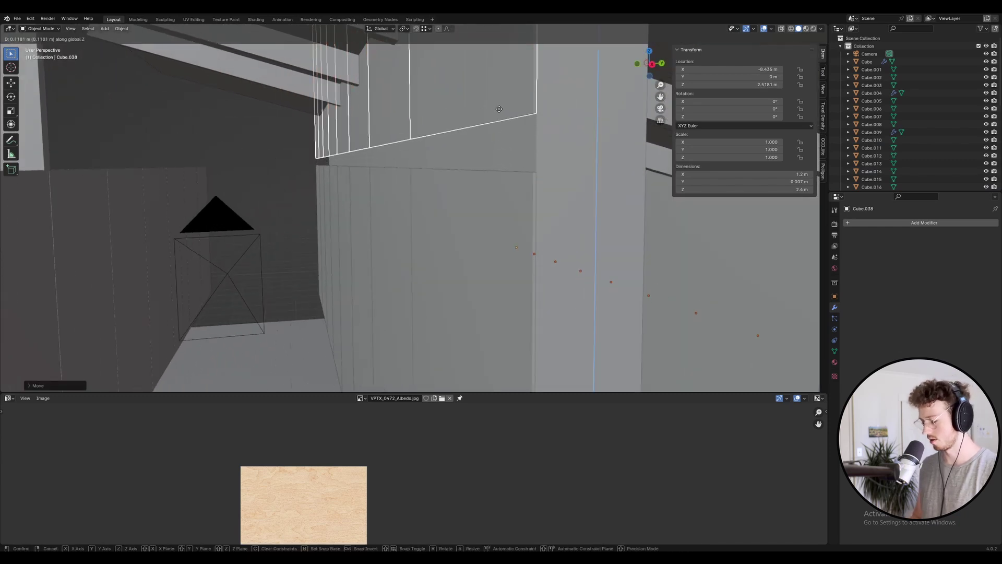
pyautogui.press('0')
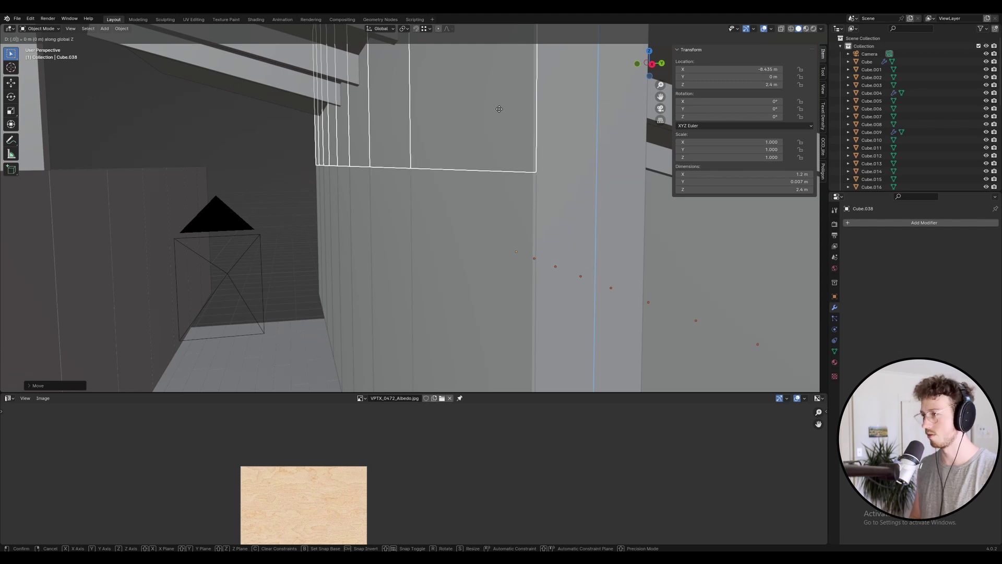
pyautogui.write('05')
pyautogui.press('Return')
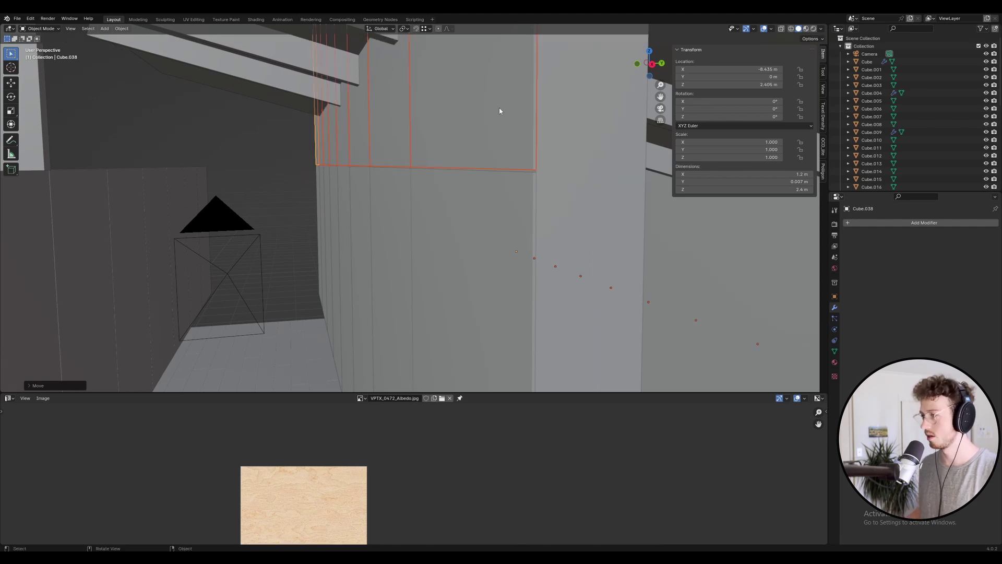
pyautogui.scroll(-3, 291, 163)
pyautogui.hotkey('ctrl', 's')
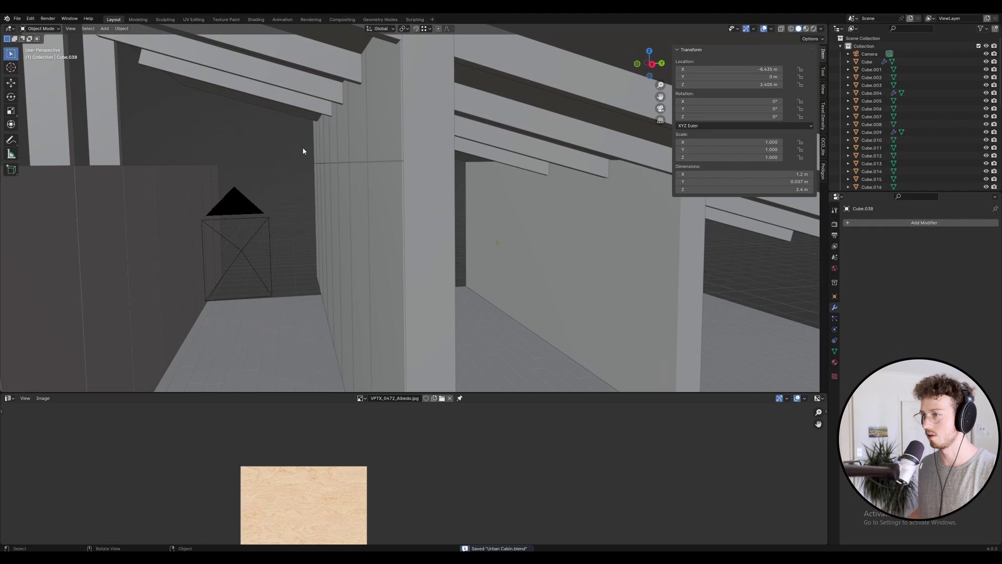
# Step: Show the corridor through the camera with rendered shading and save the file
pyautogui.press('KP_0')
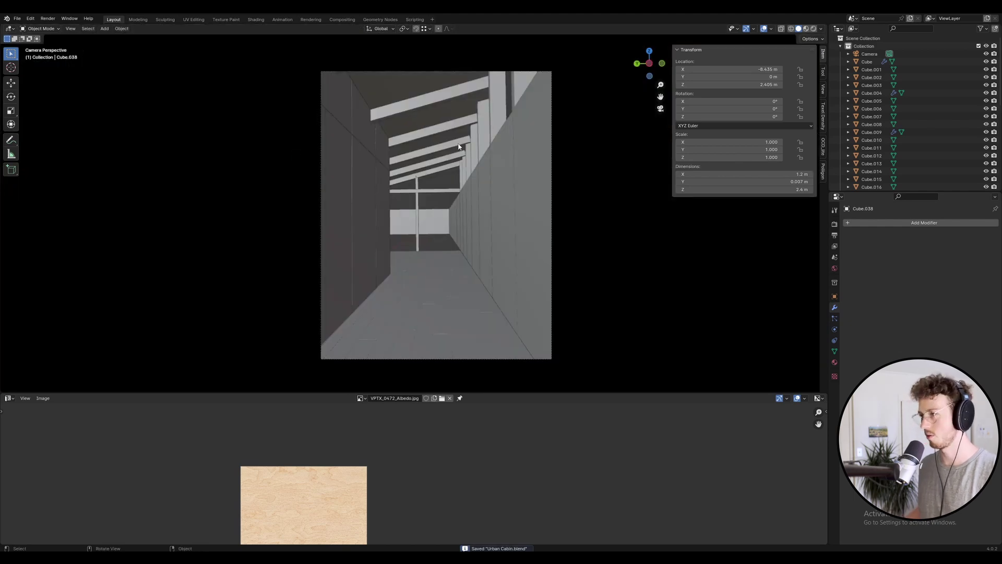
pyautogui.click(814, 28)
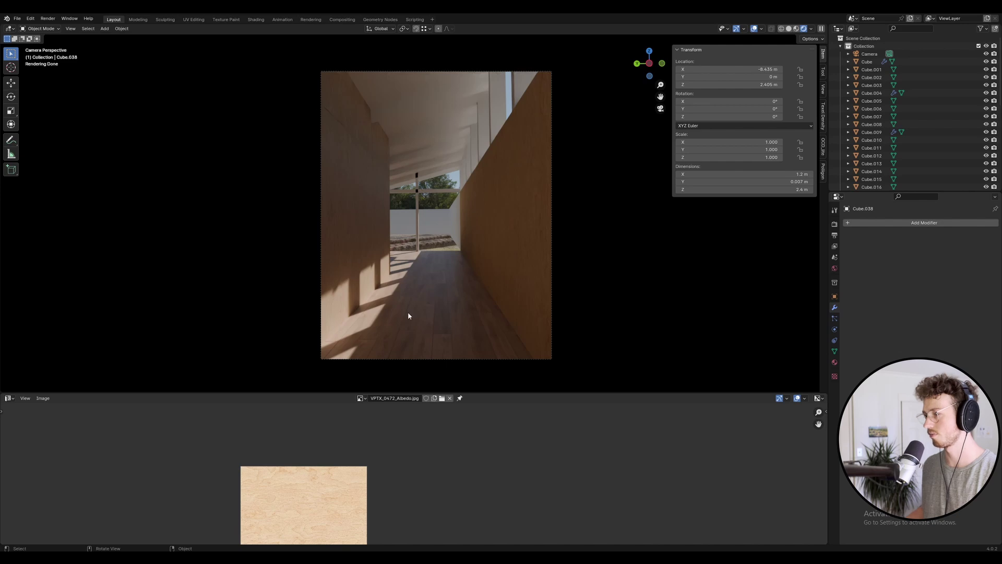
pyautogui.hotkey('ctrl', 's')
# Step: Inspect the plywood sheets on both corridor walls up close in the rendered preview, and return to the camera view
pyautogui.hotkey('ctrl', 'a')
pyautogui.moveTo(383, 226); pyautogui.dragTo(323, 233, button='middle')
pyautogui.moveTo(132, 228); pyautogui.dragTo(212, 217, button='middle')
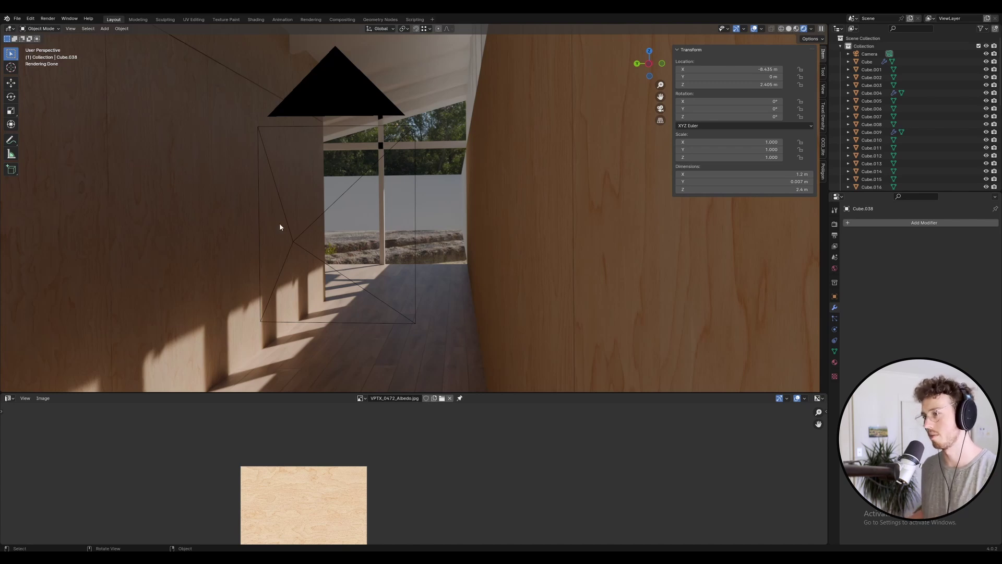
pyautogui.hotkey('ctrl', 'a')
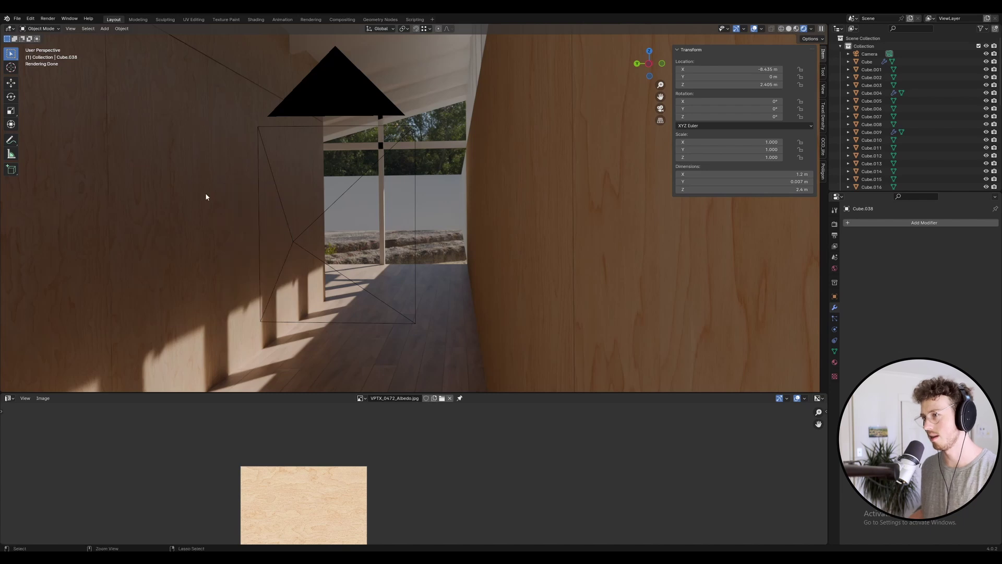
pyautogui.hotkey('ctrl', 's')
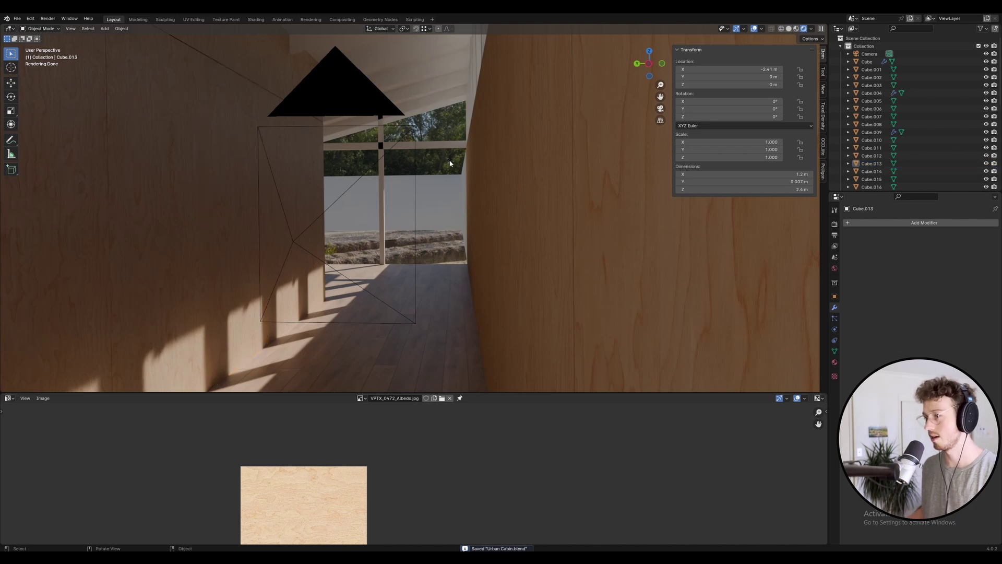
pyautogui.press('KP_0')
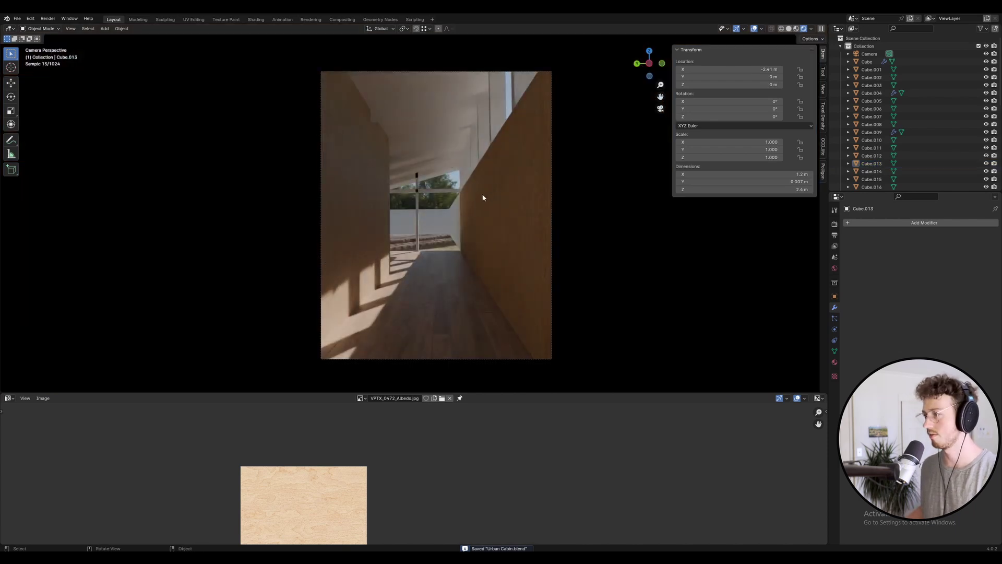